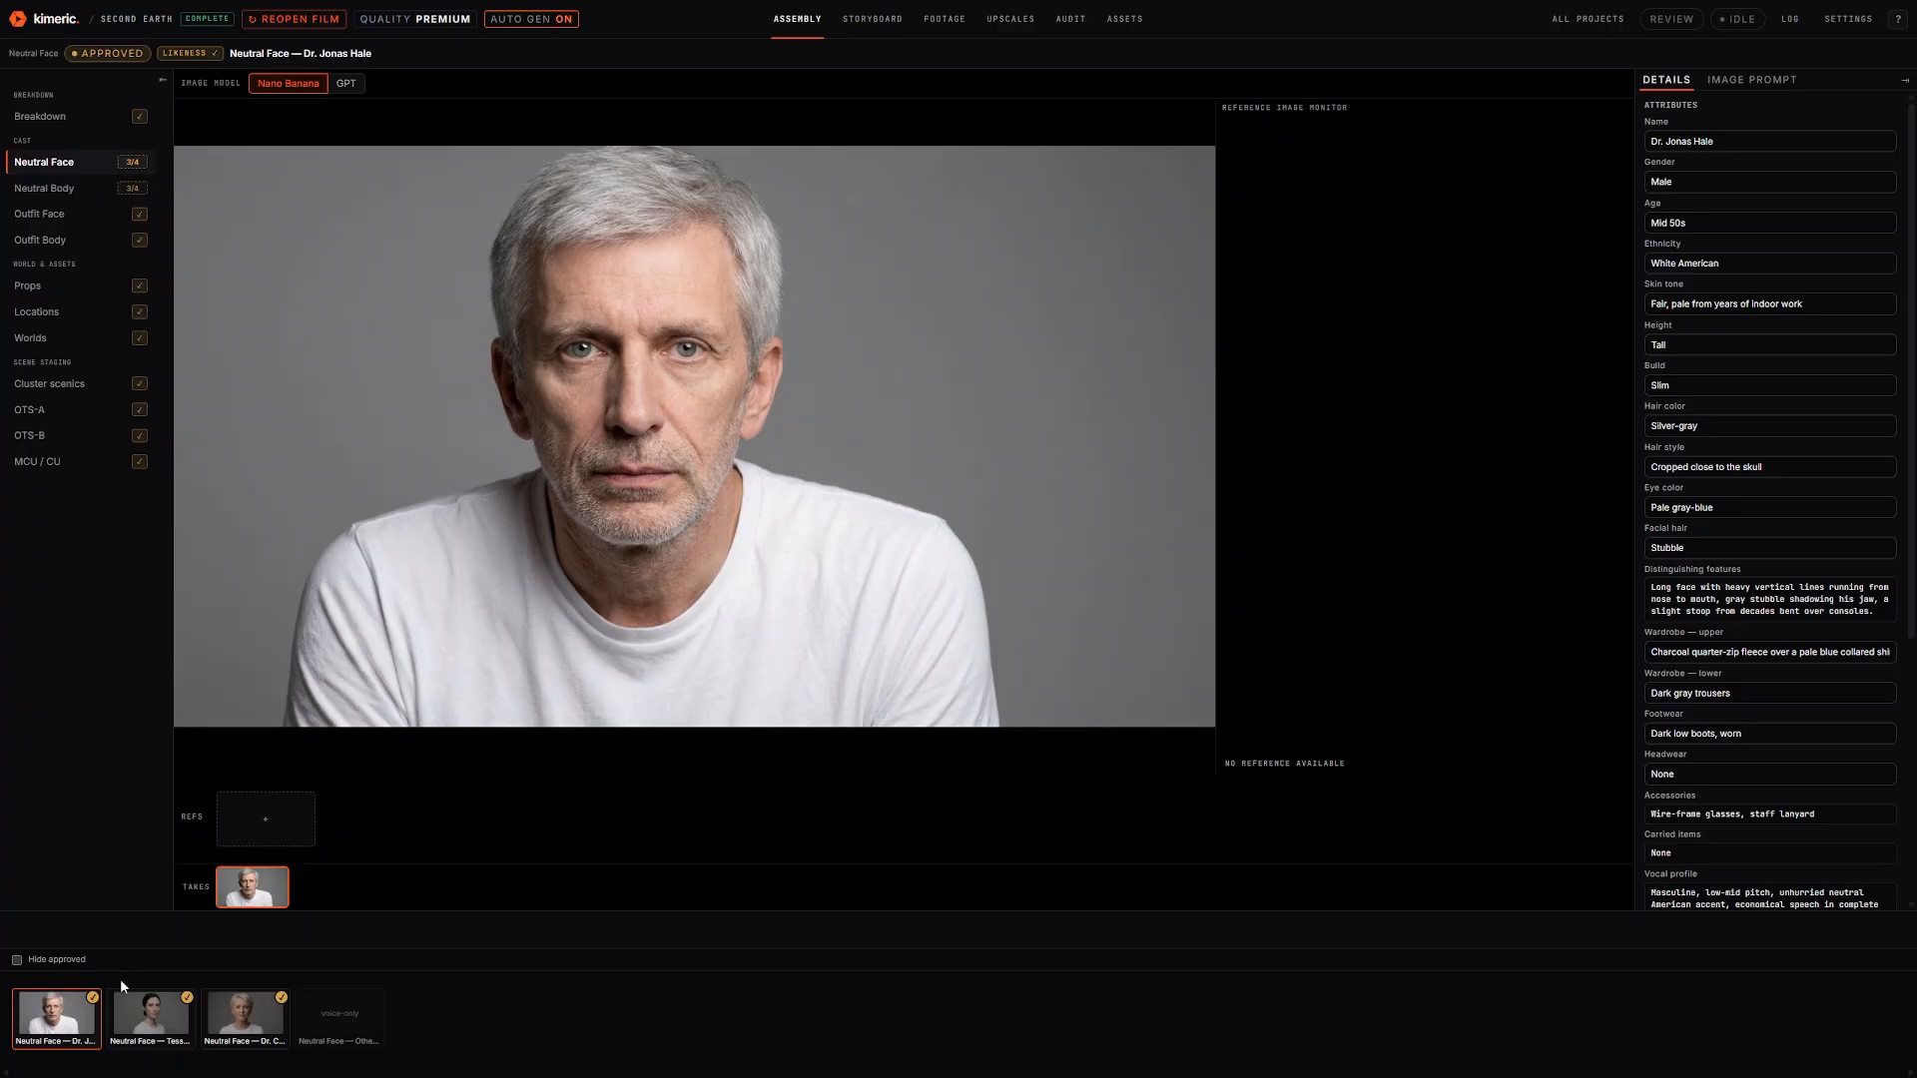
# Review each Hale character's neutral face portrait and body turnaround, then go to the Outfit Face portraits
pyautogui.click(157, 1031)
pyautogui.click(215, 1022)
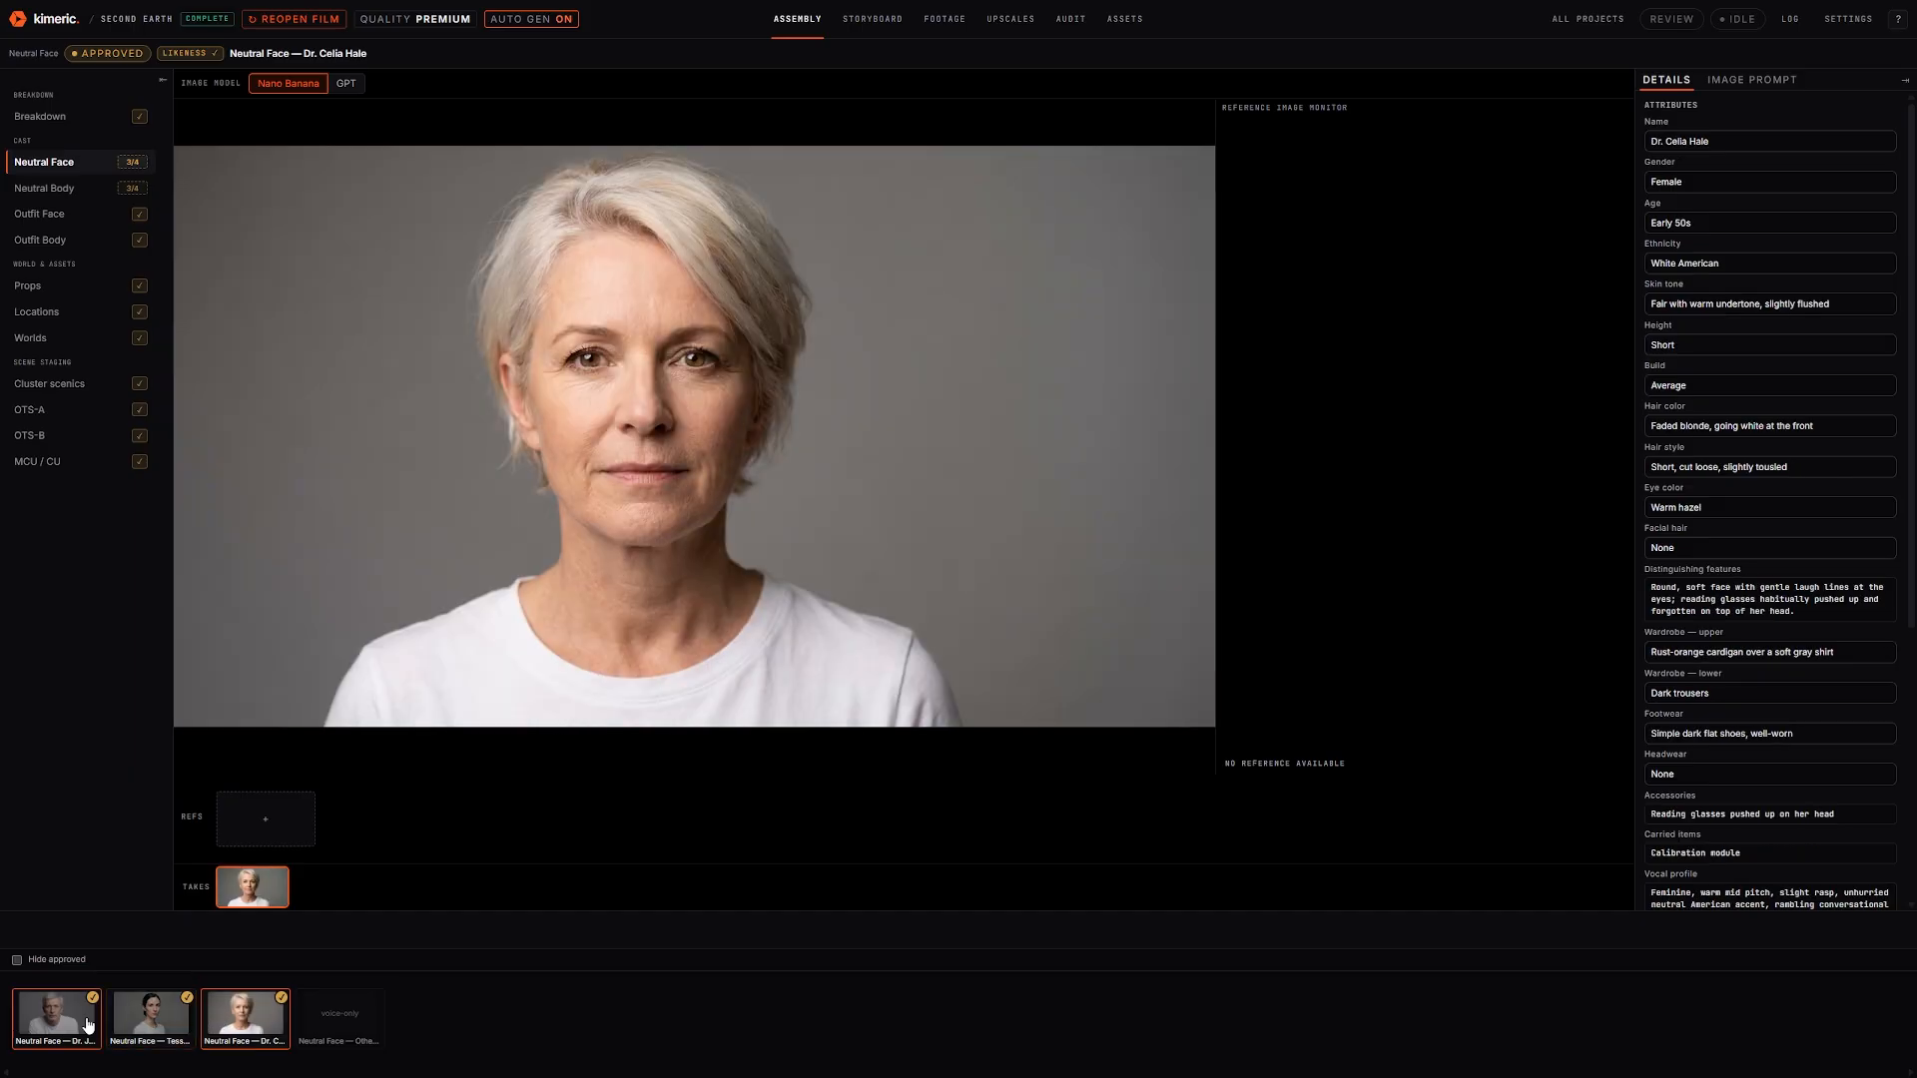
pyautogui.click(72, 190)
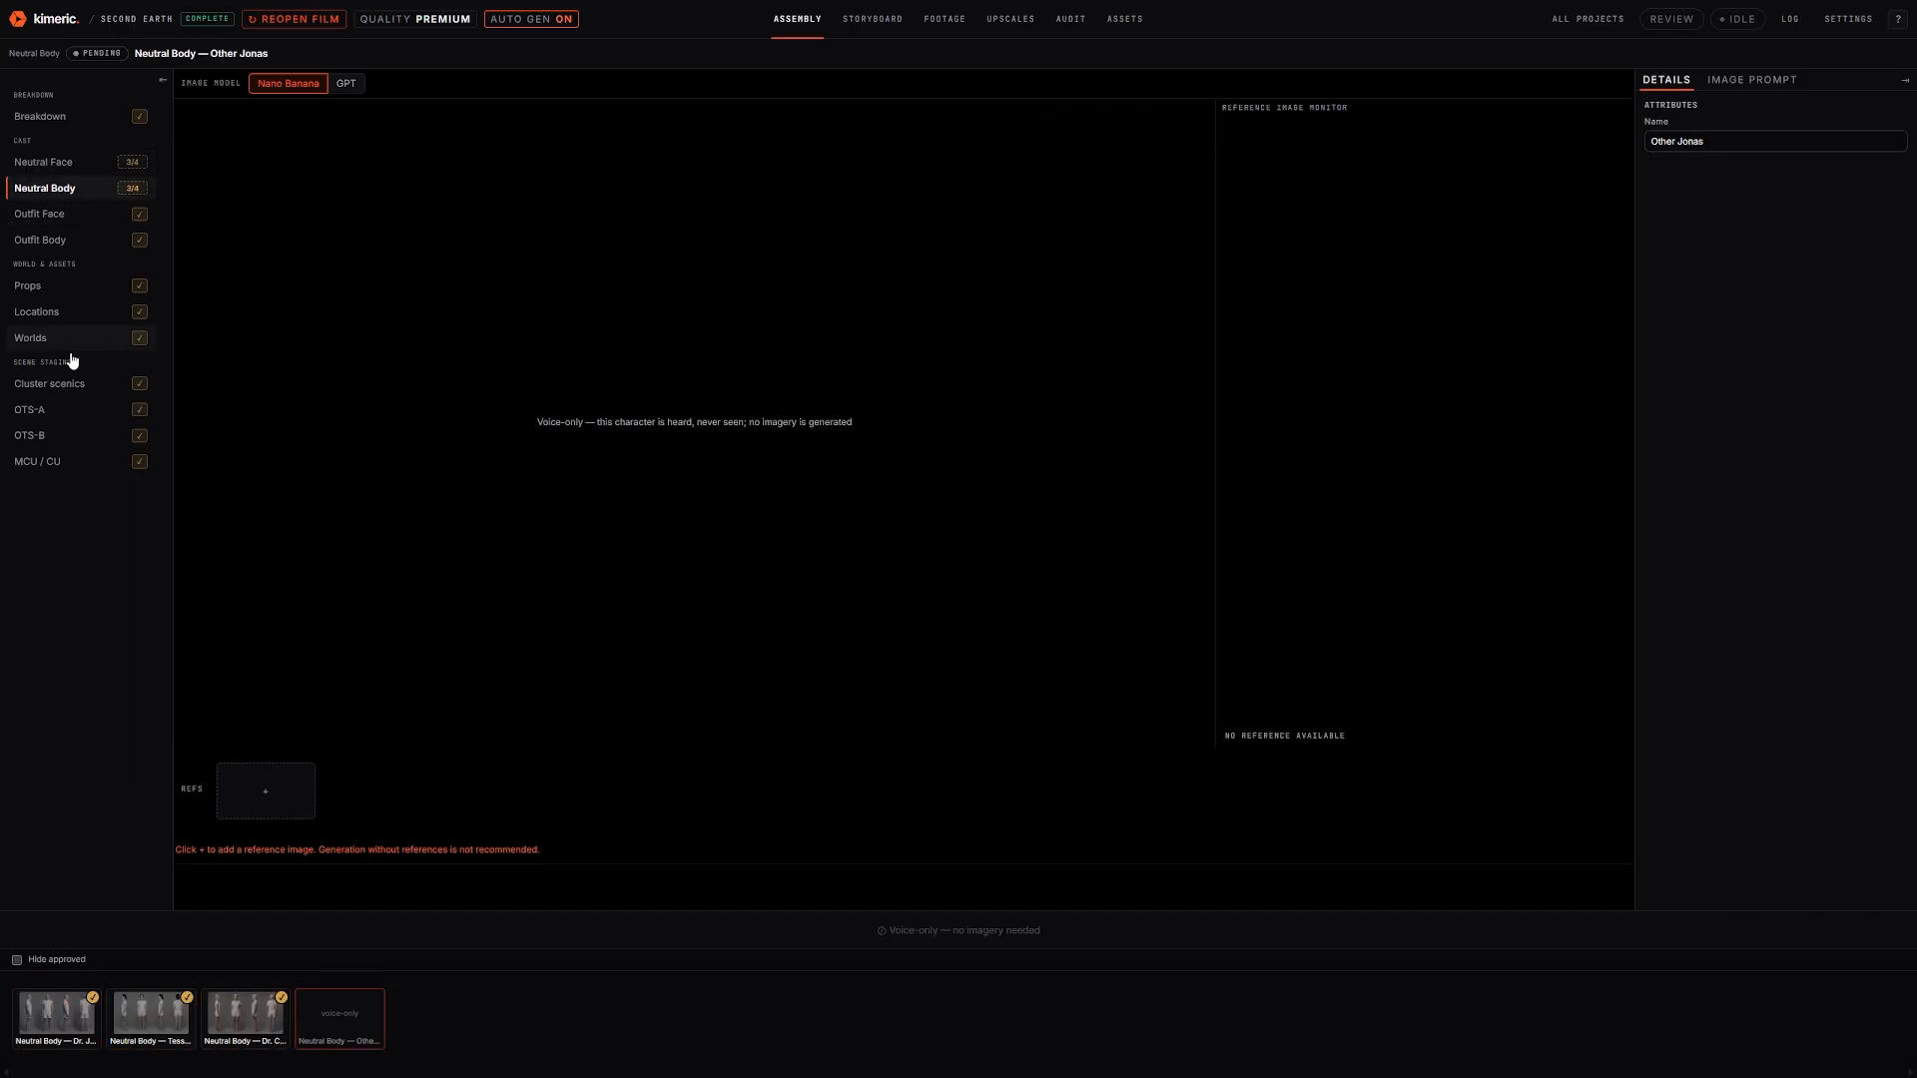
pyautogui.click(50, 1020)
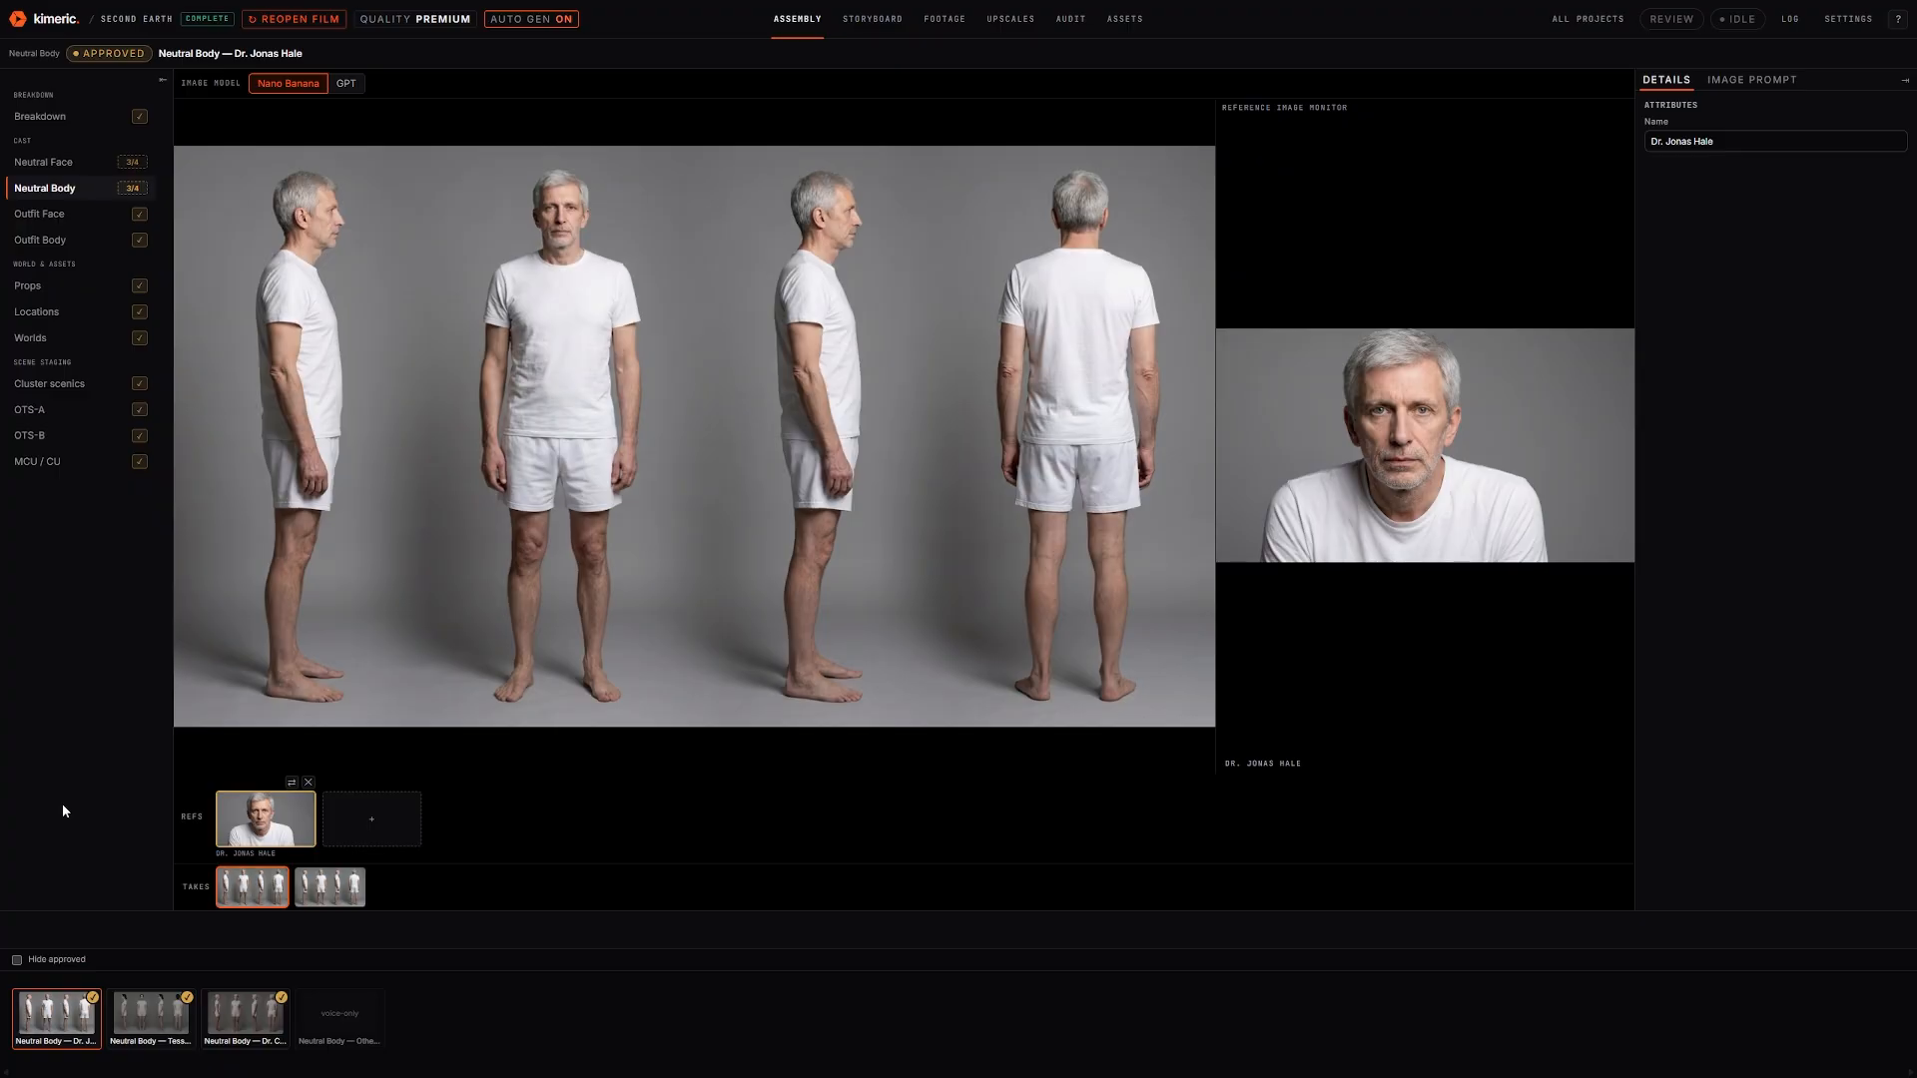
pyautogui.click(150, 1013)
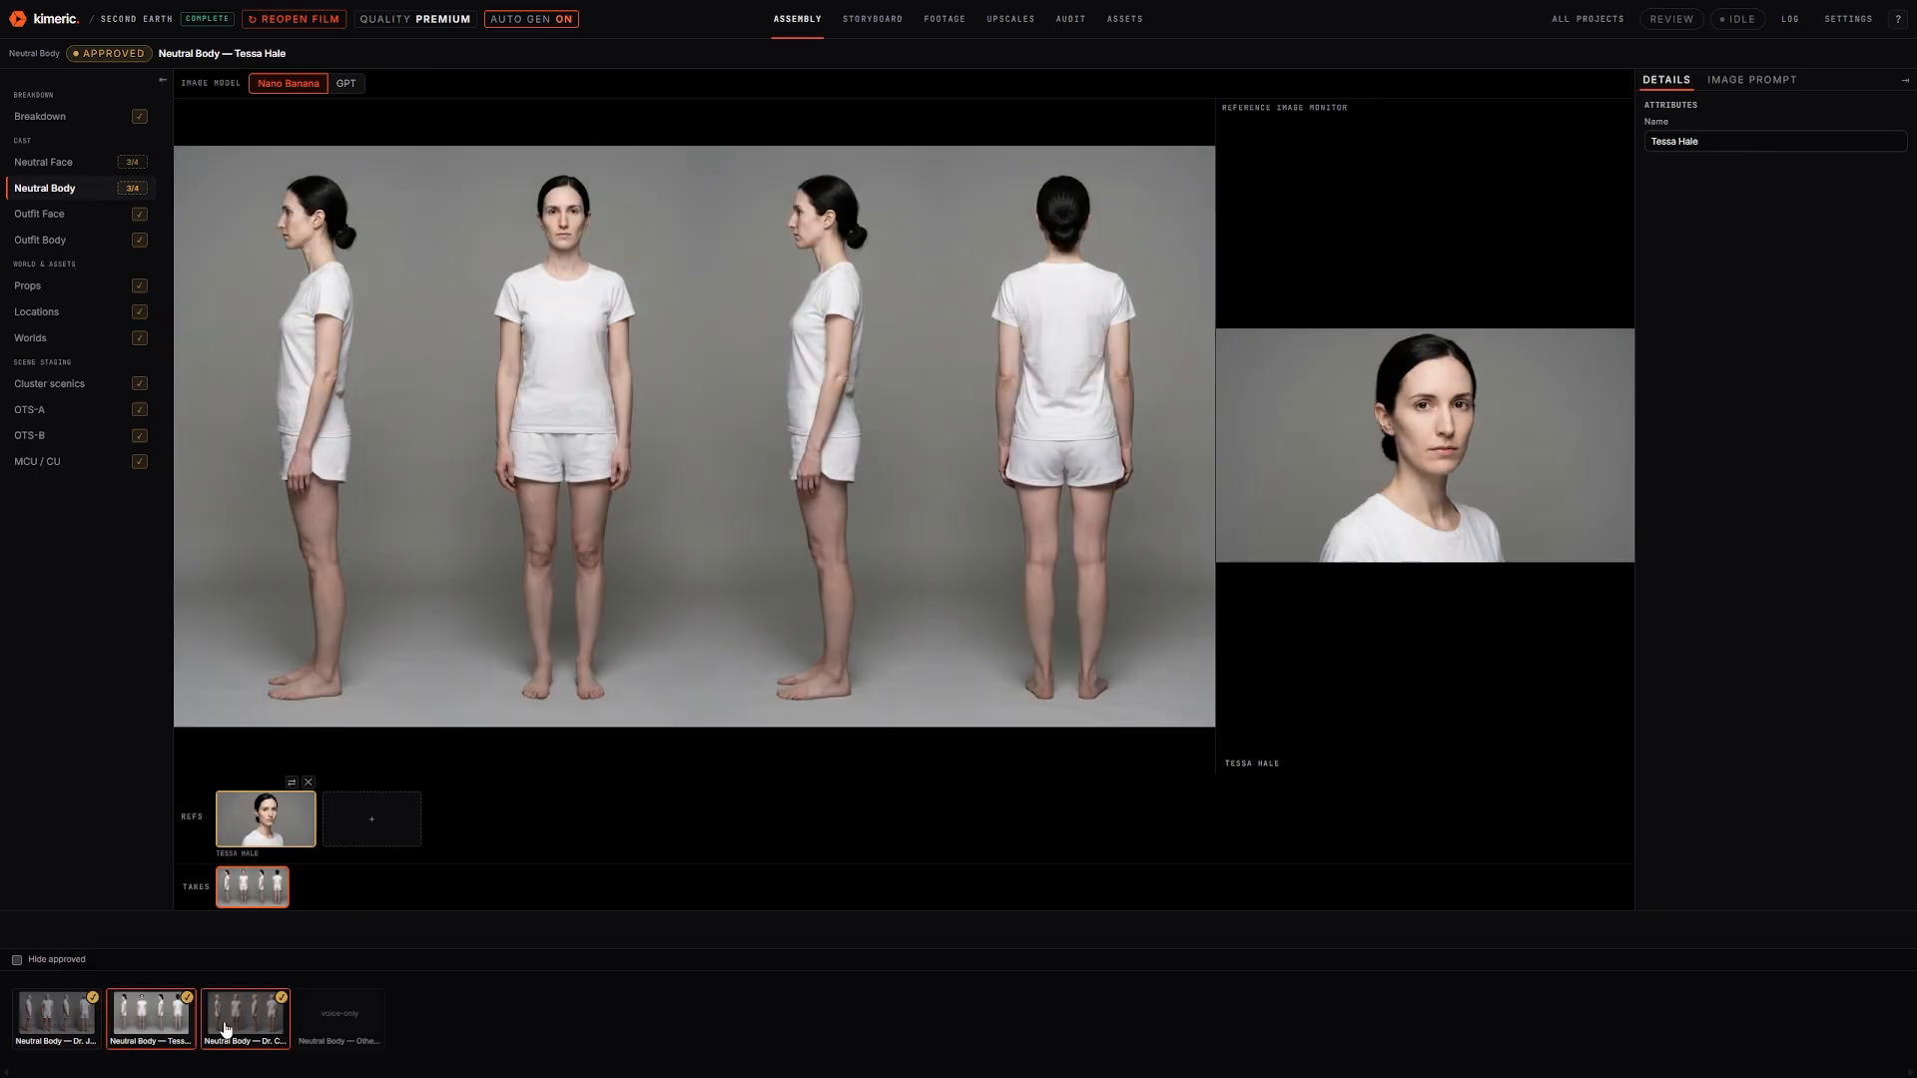
pyautogui.click(226, 1028)
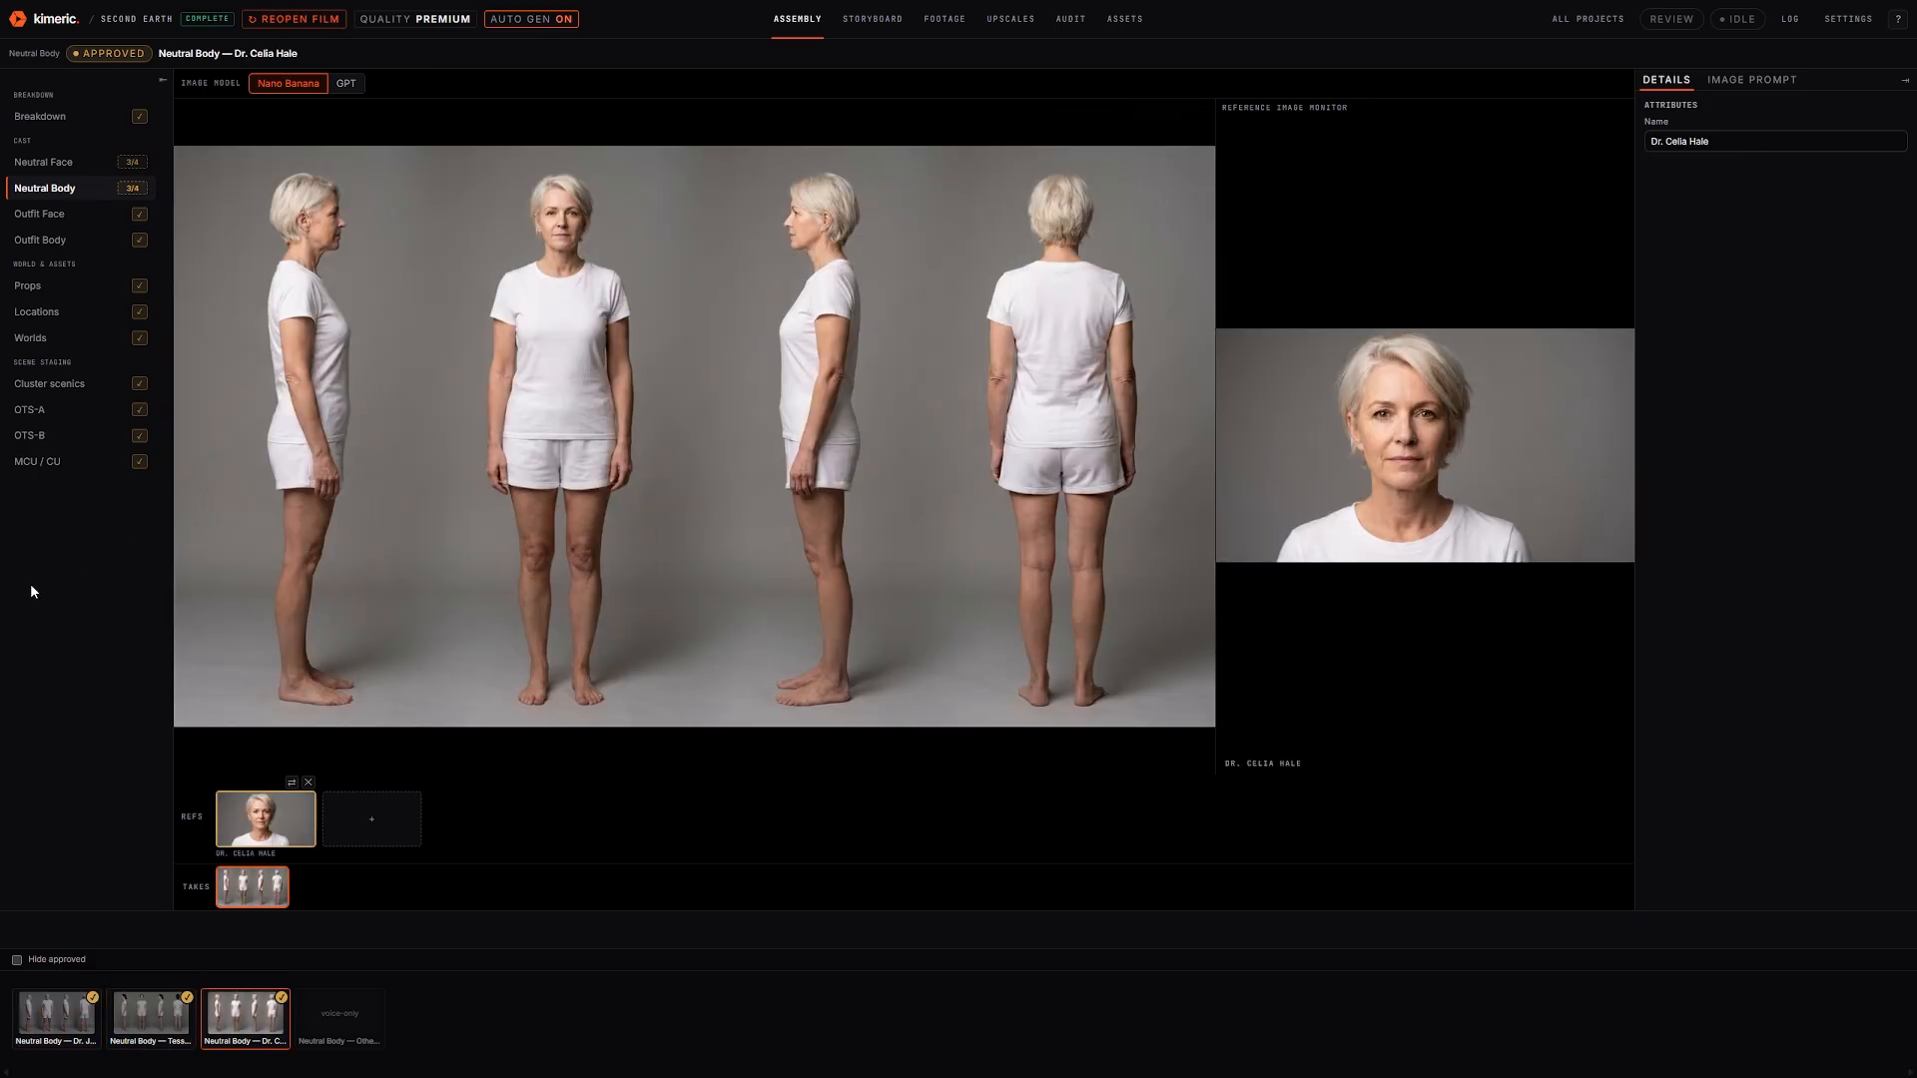
pyautogui.click(55, 216)
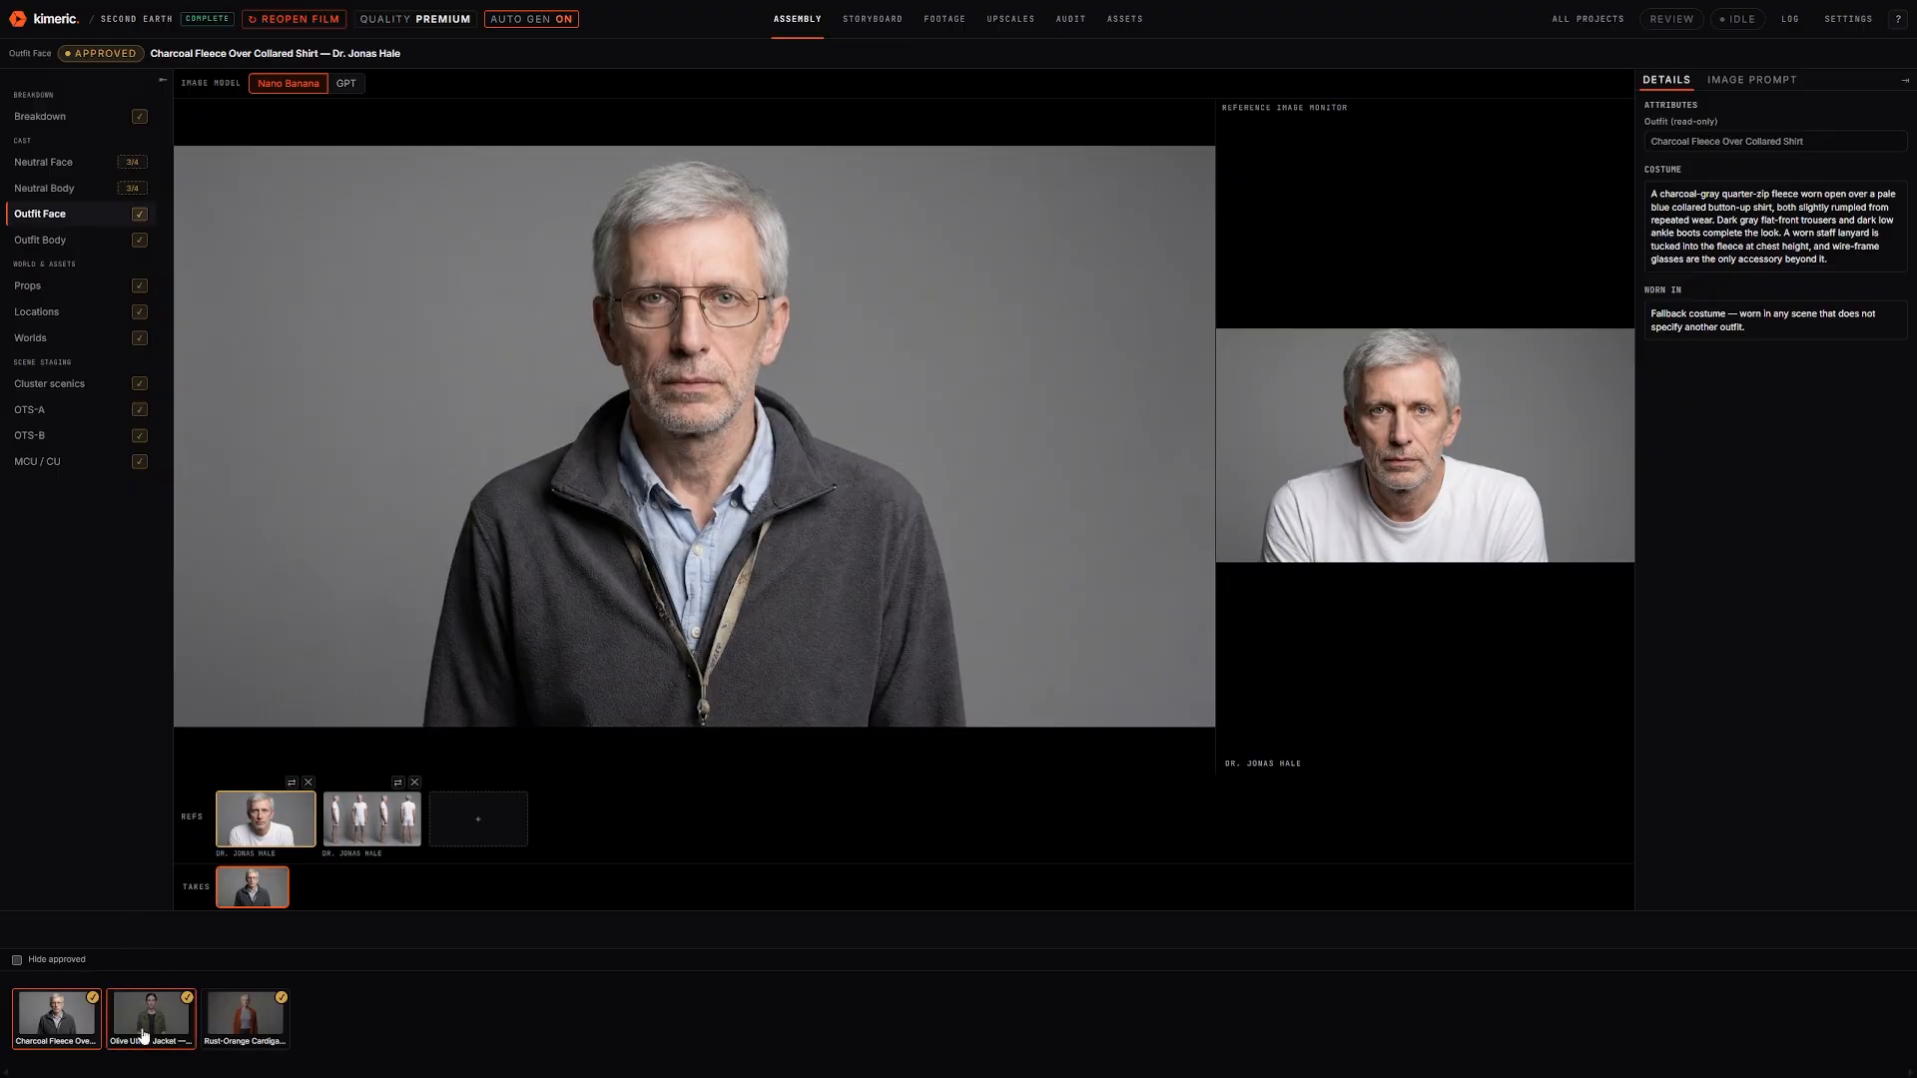
# Check the Olive Utility Jacket and Rust-Orange Cardigan outfits and the outfit body turnarounds, then go to Props
pyautogui.click(170, 1008)
pyautogui.click(244, 1013)
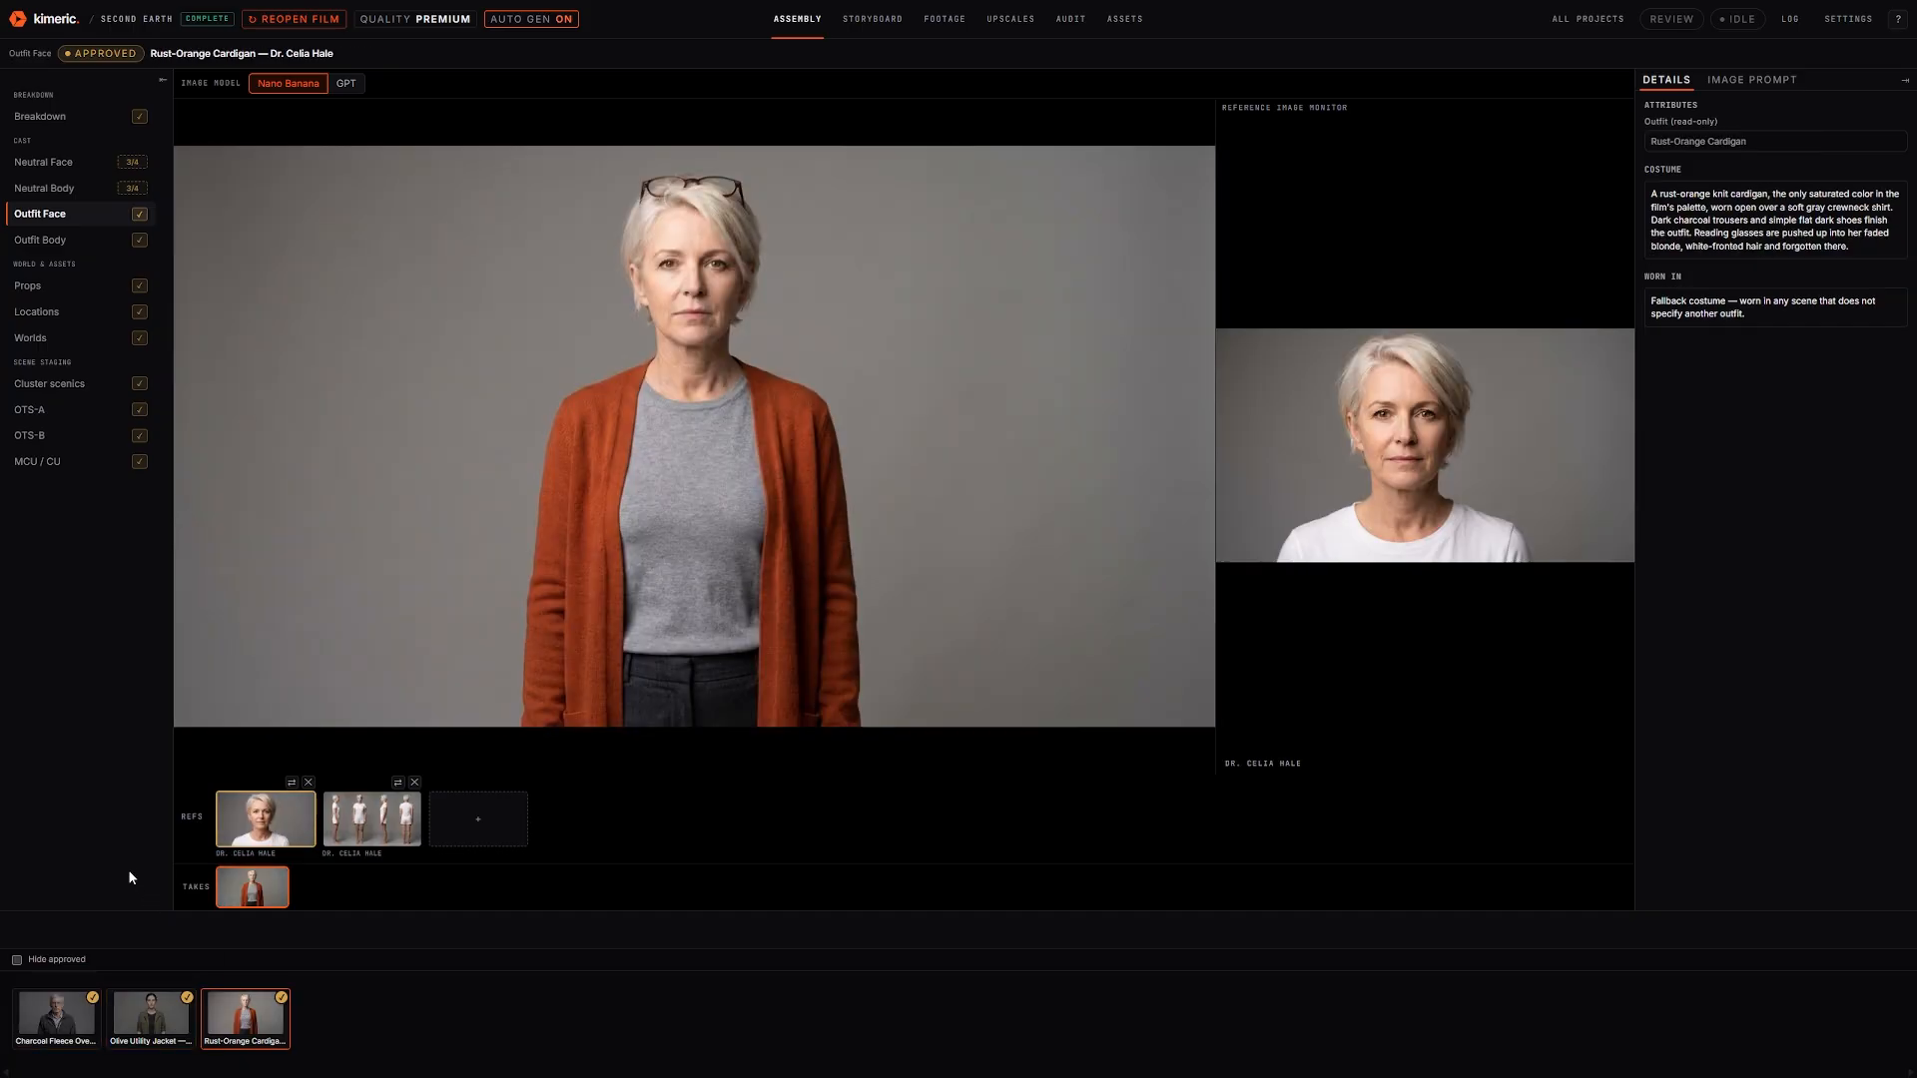
pyautogui.click(42, 240)
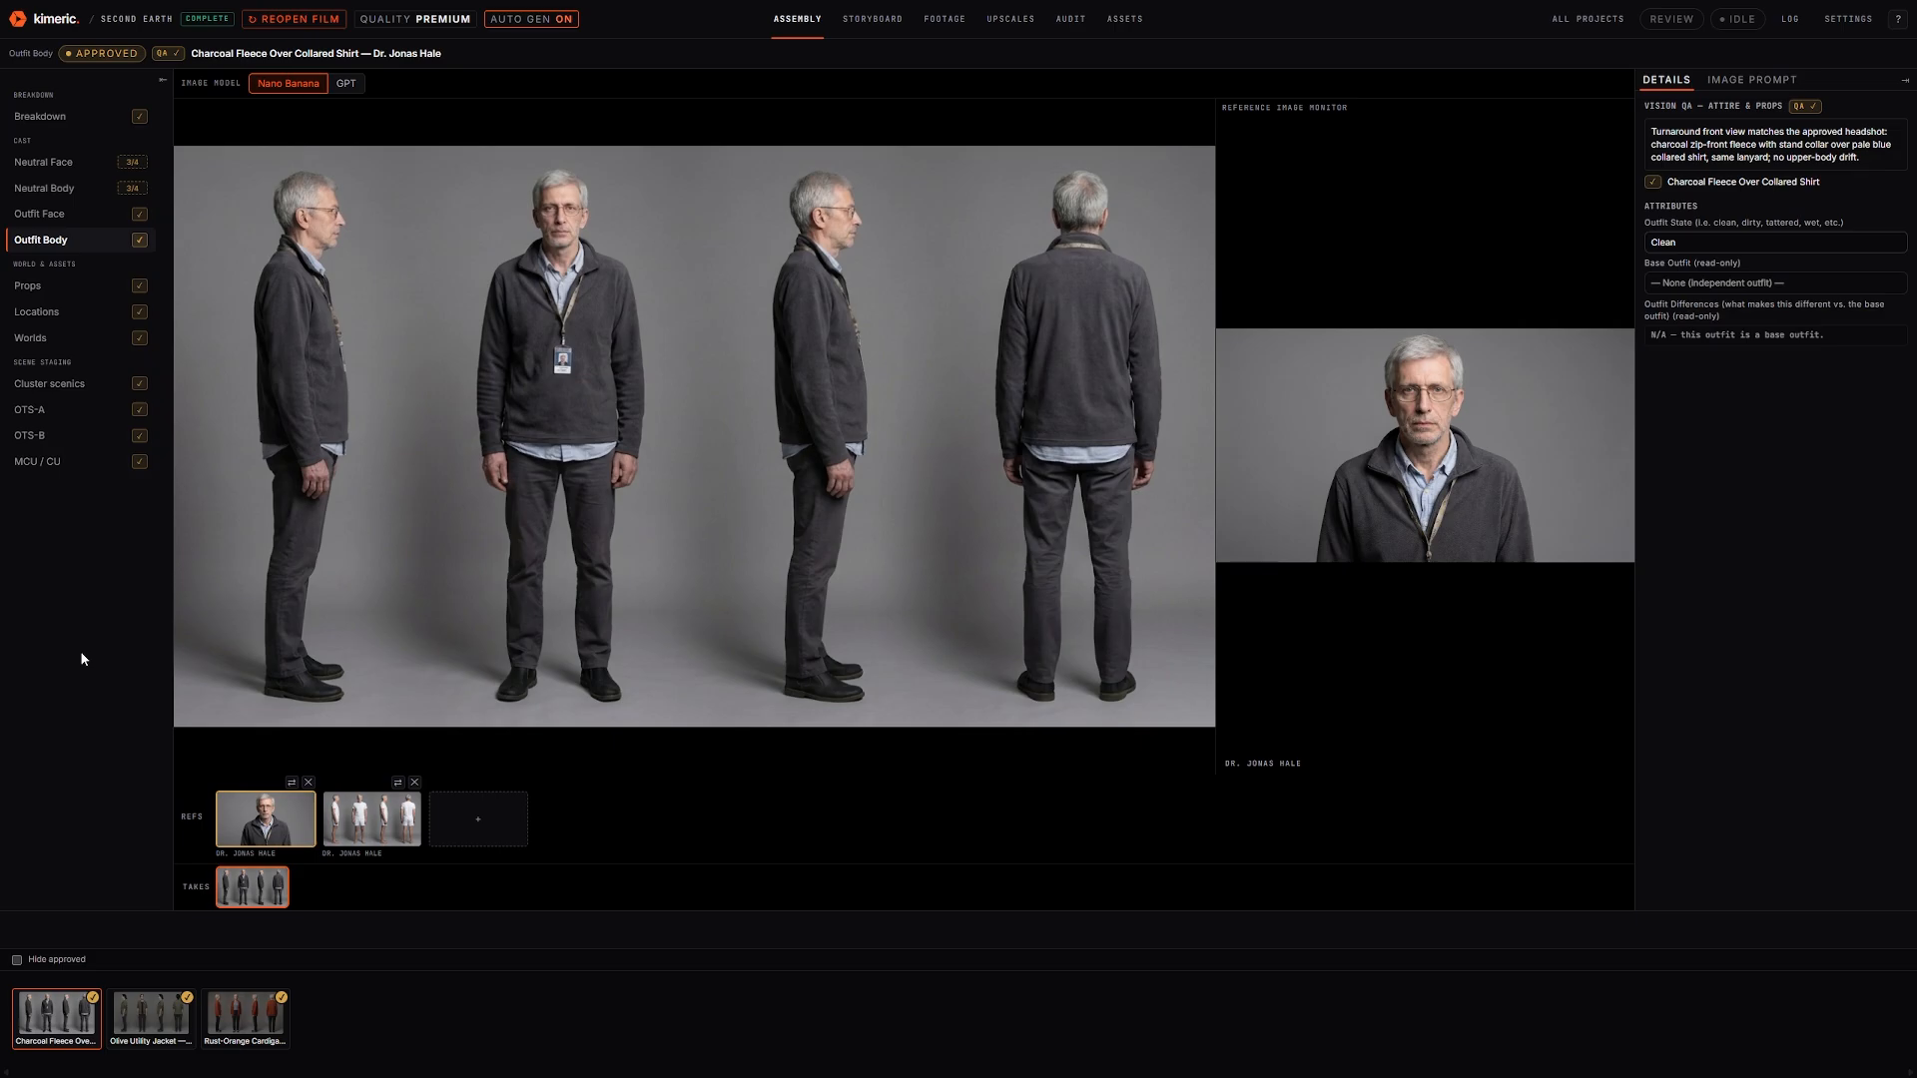
pyautogui.click(88, 287)
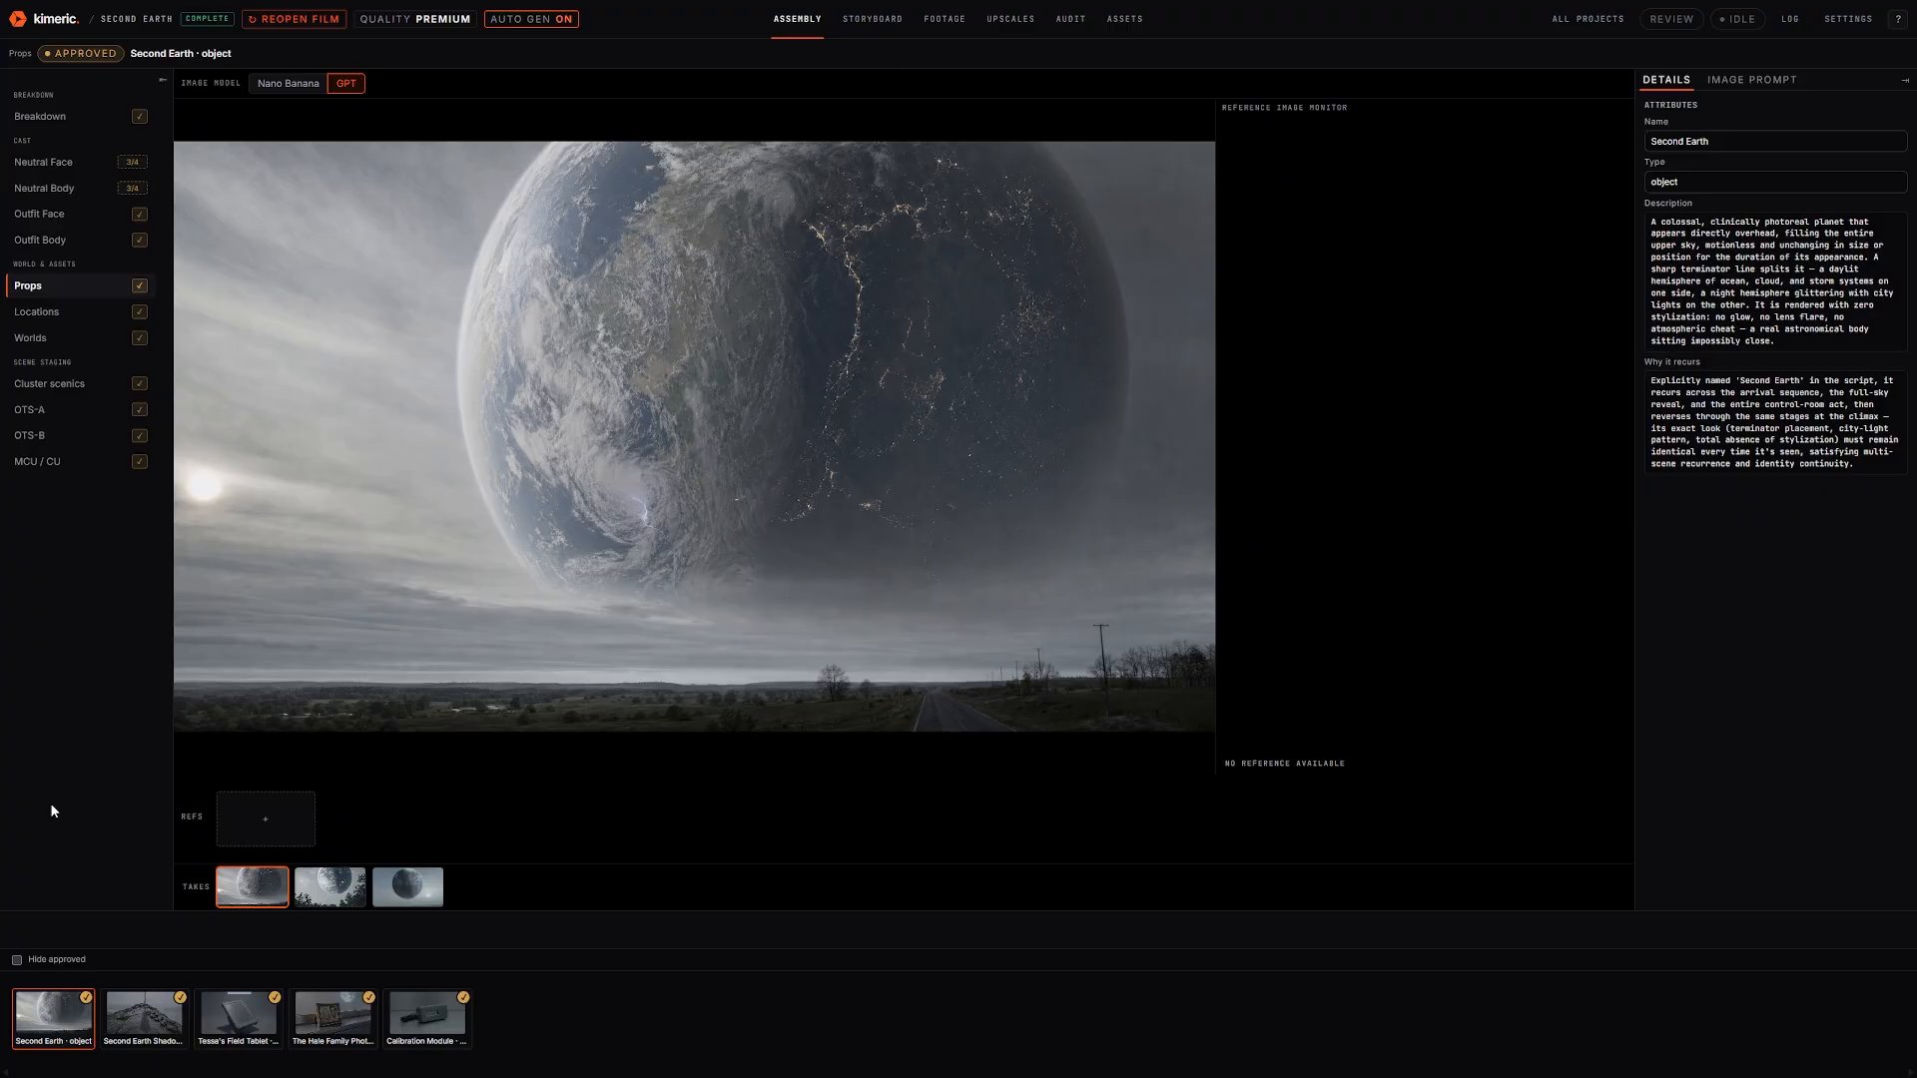
# Review the props: Shadow Phenomenon concept, Tessa's Field Tablet, Hale family photograph and Calibration Module
pyautogui.click(154, 1023)
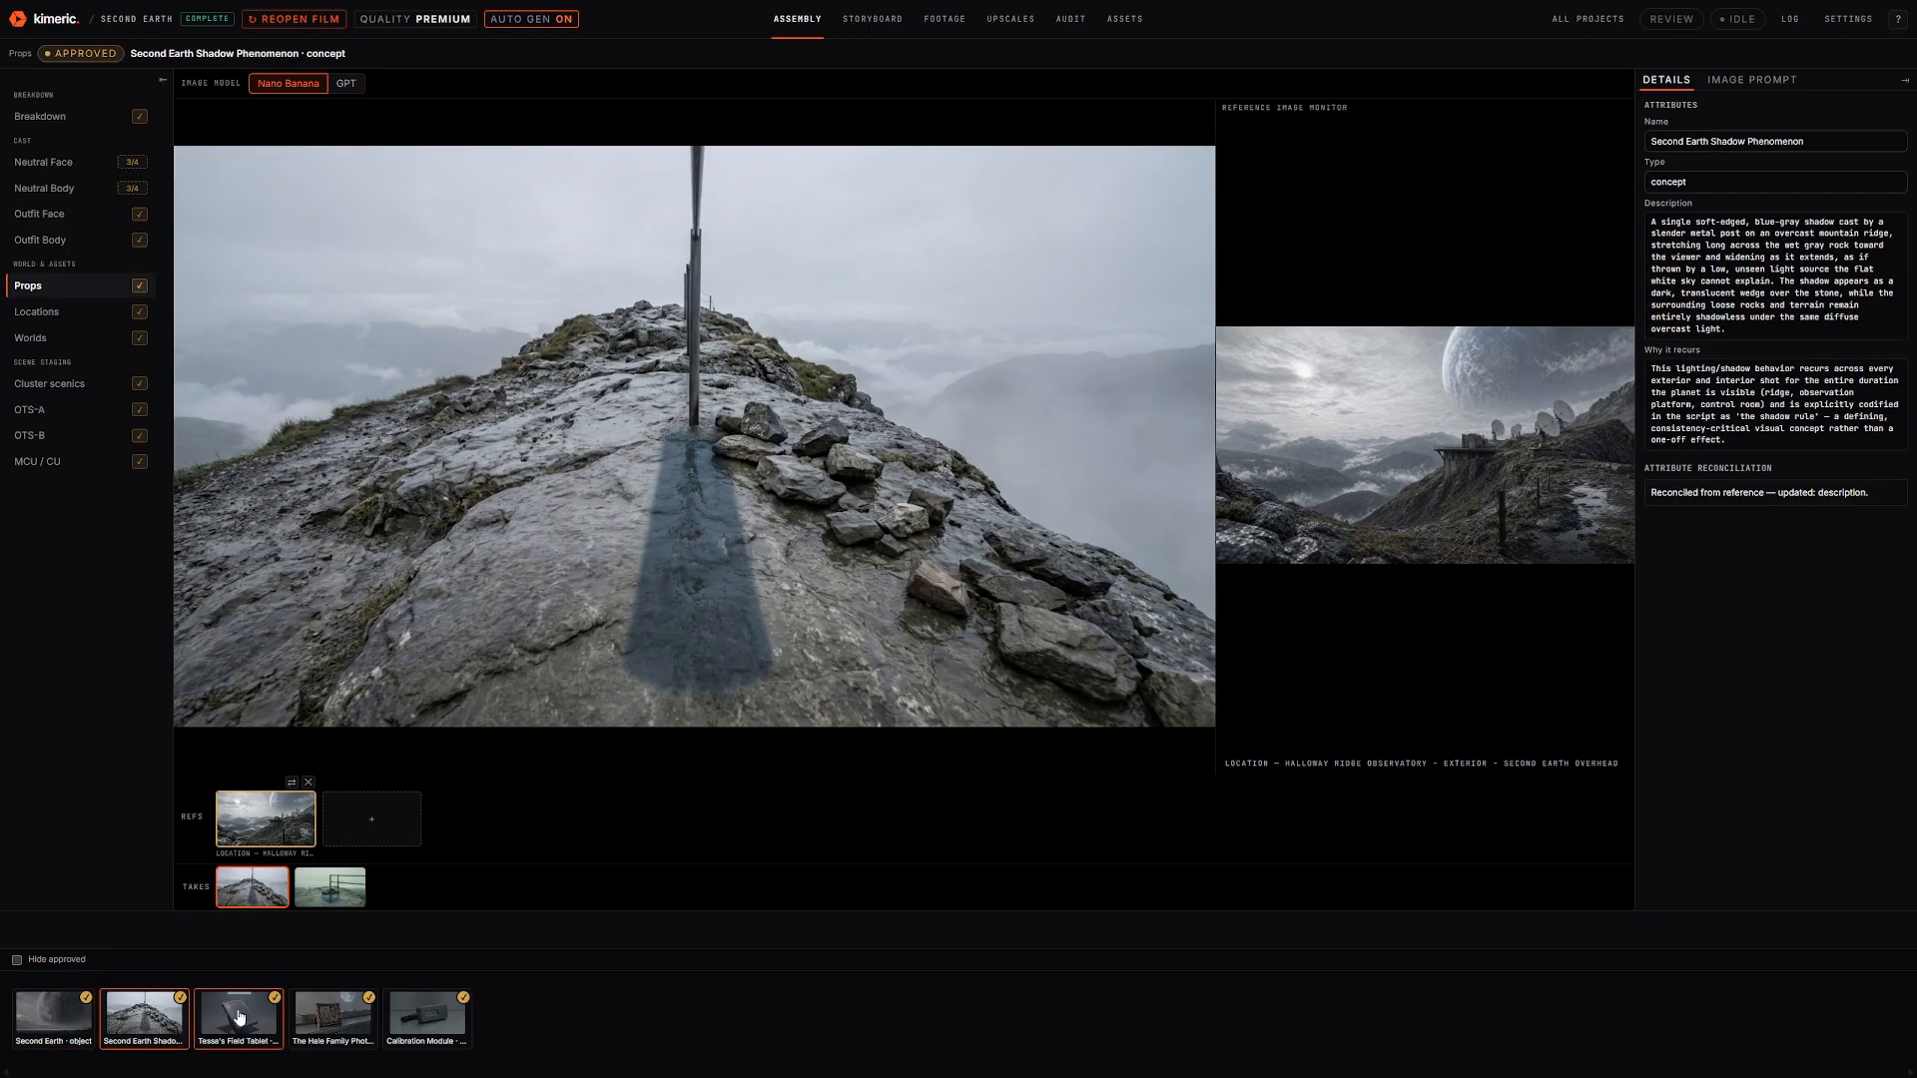
pyautogui.click(239, 1018)
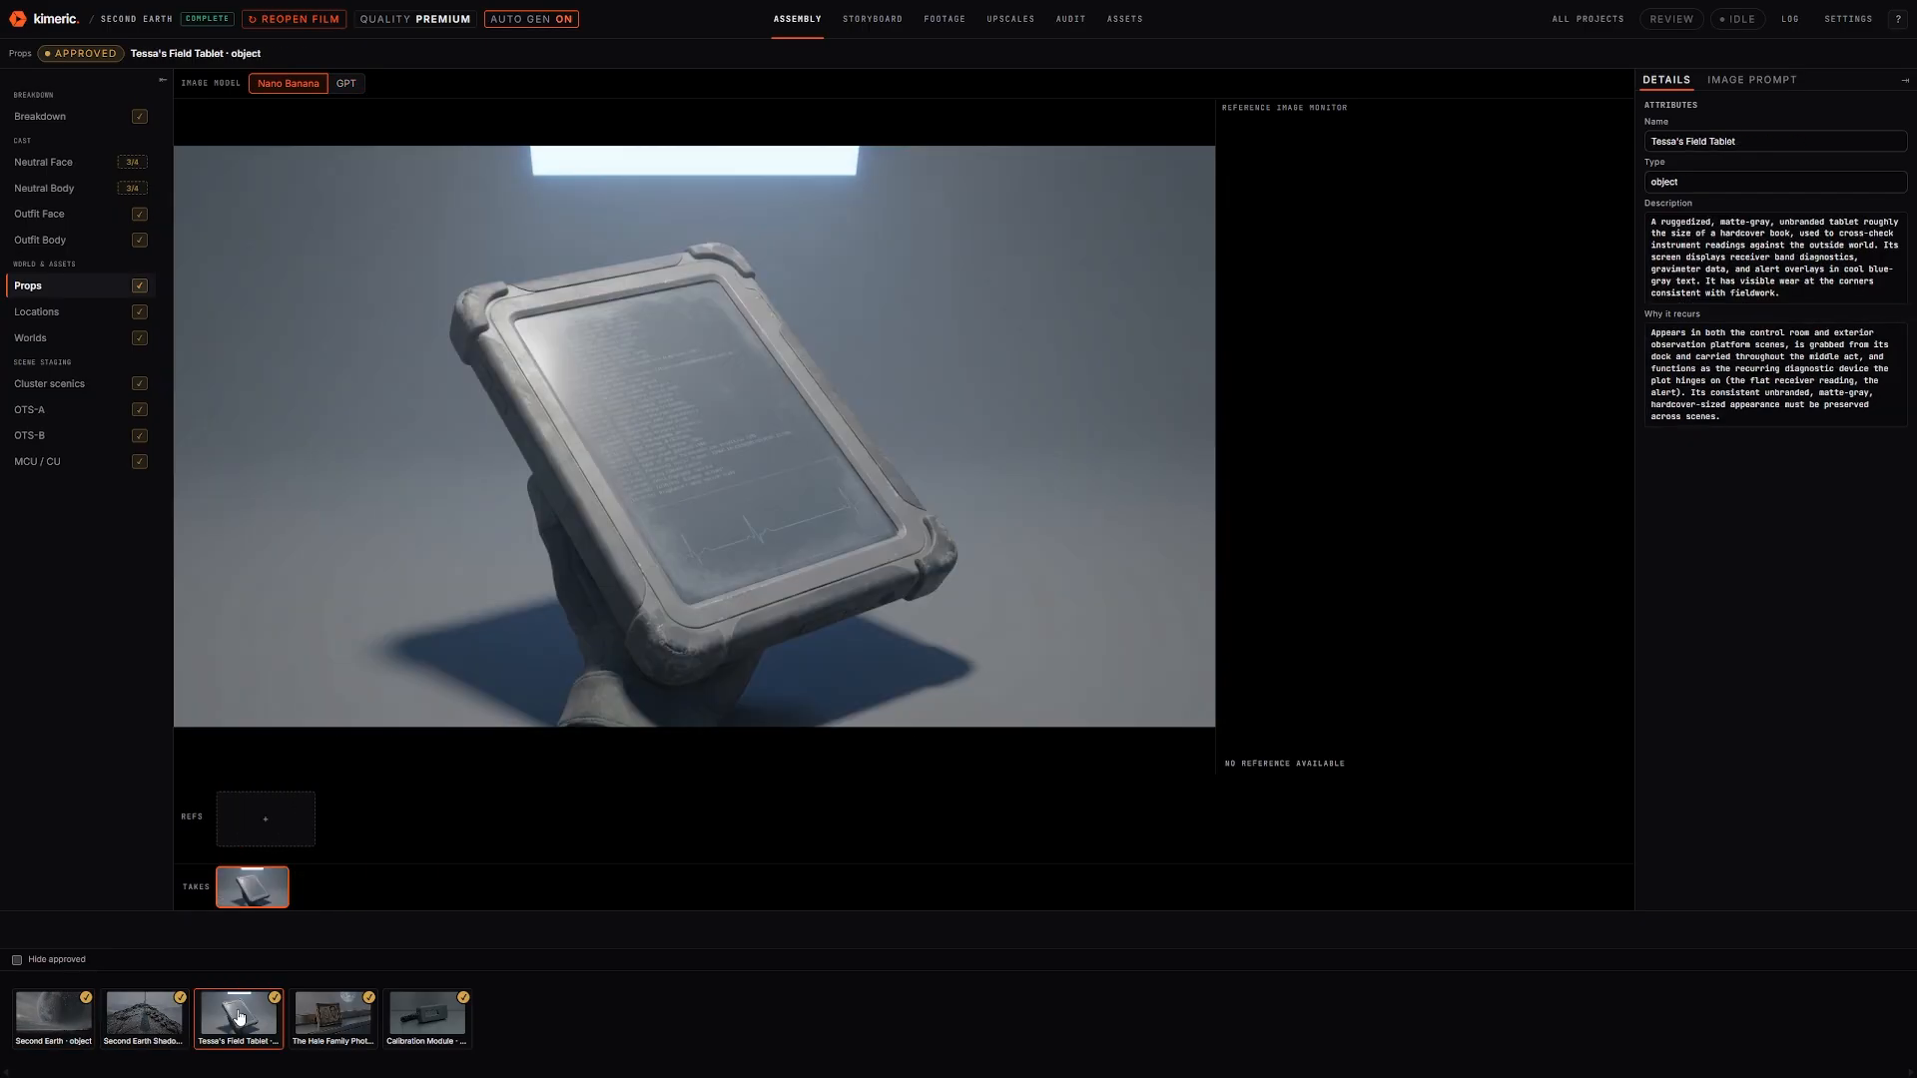
pyautogui.click(317, 1018)
pyautogui.click(420, 1017)
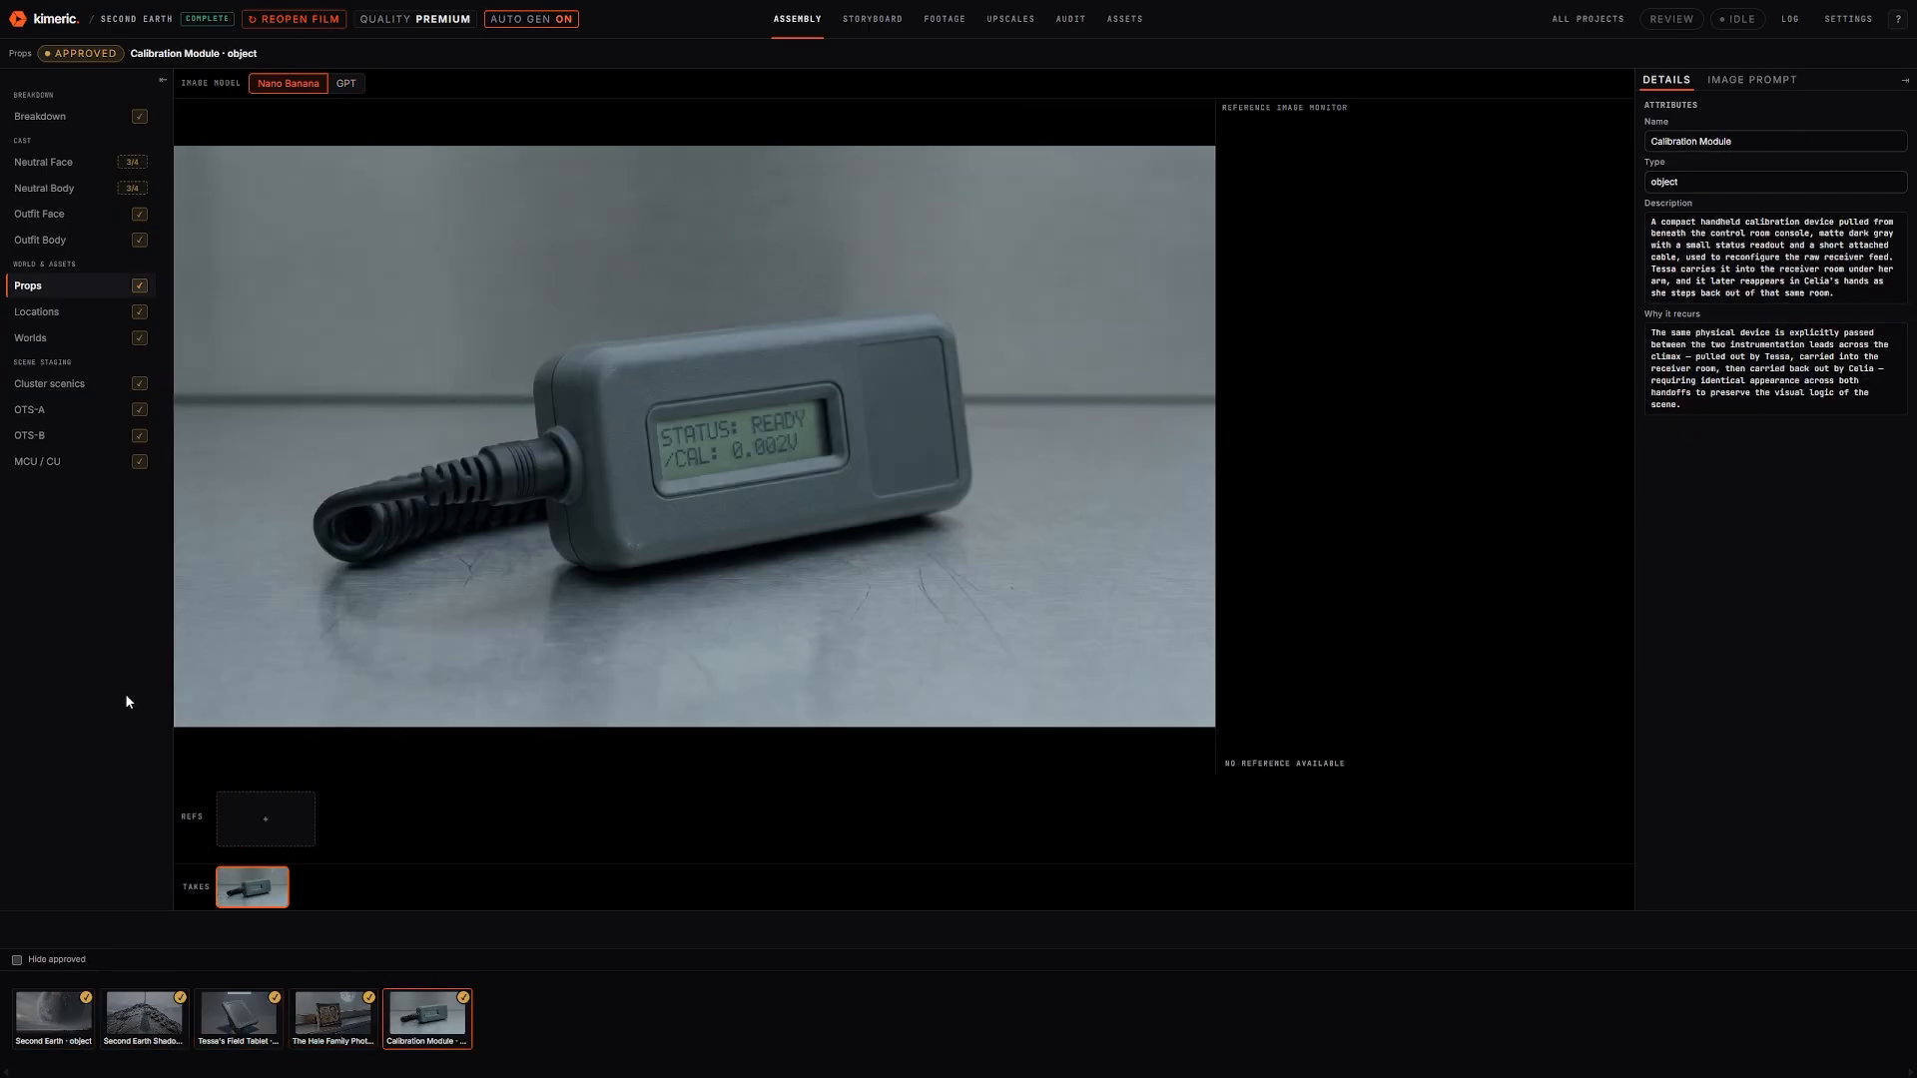
# Review the locations: ridge exterior, Control Room with and without Second Earth, and Receiver Room
pyautogui.click(83, 317)
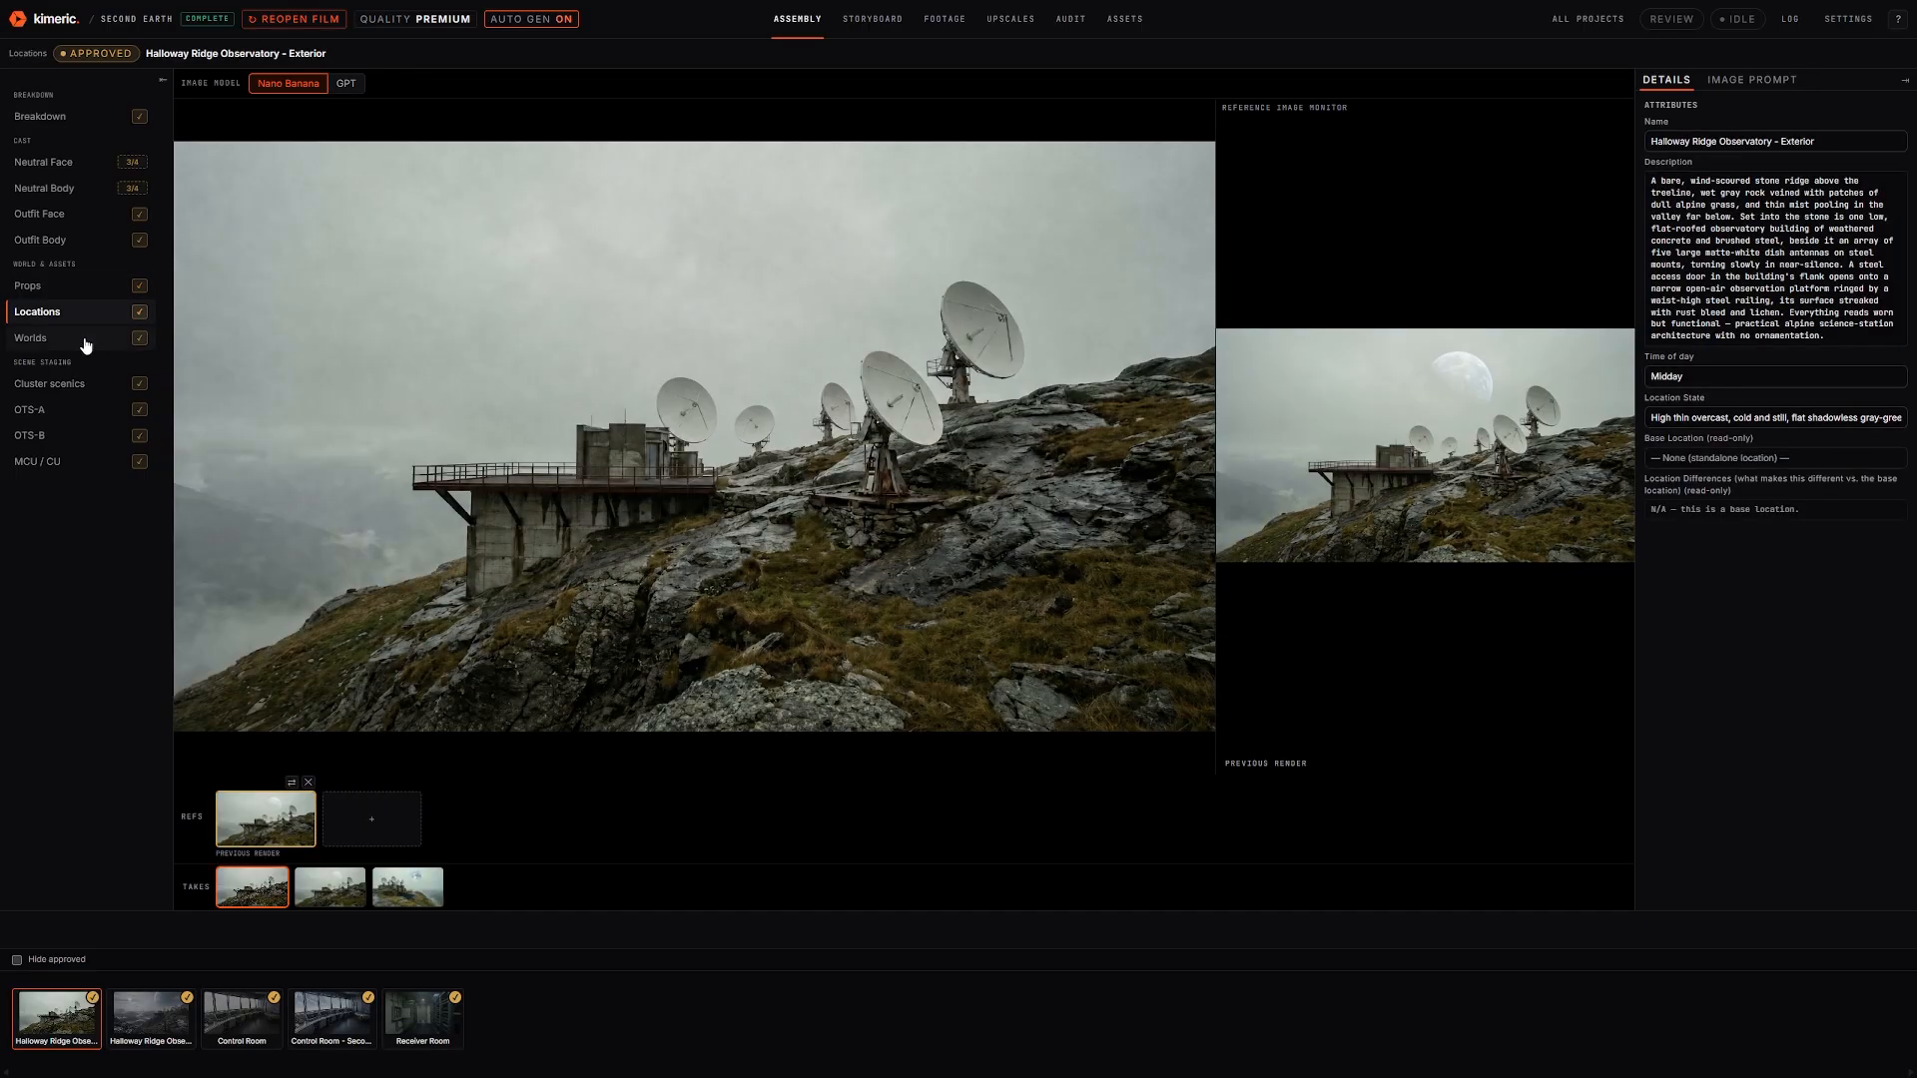
pyautogui.click(137, 1029)
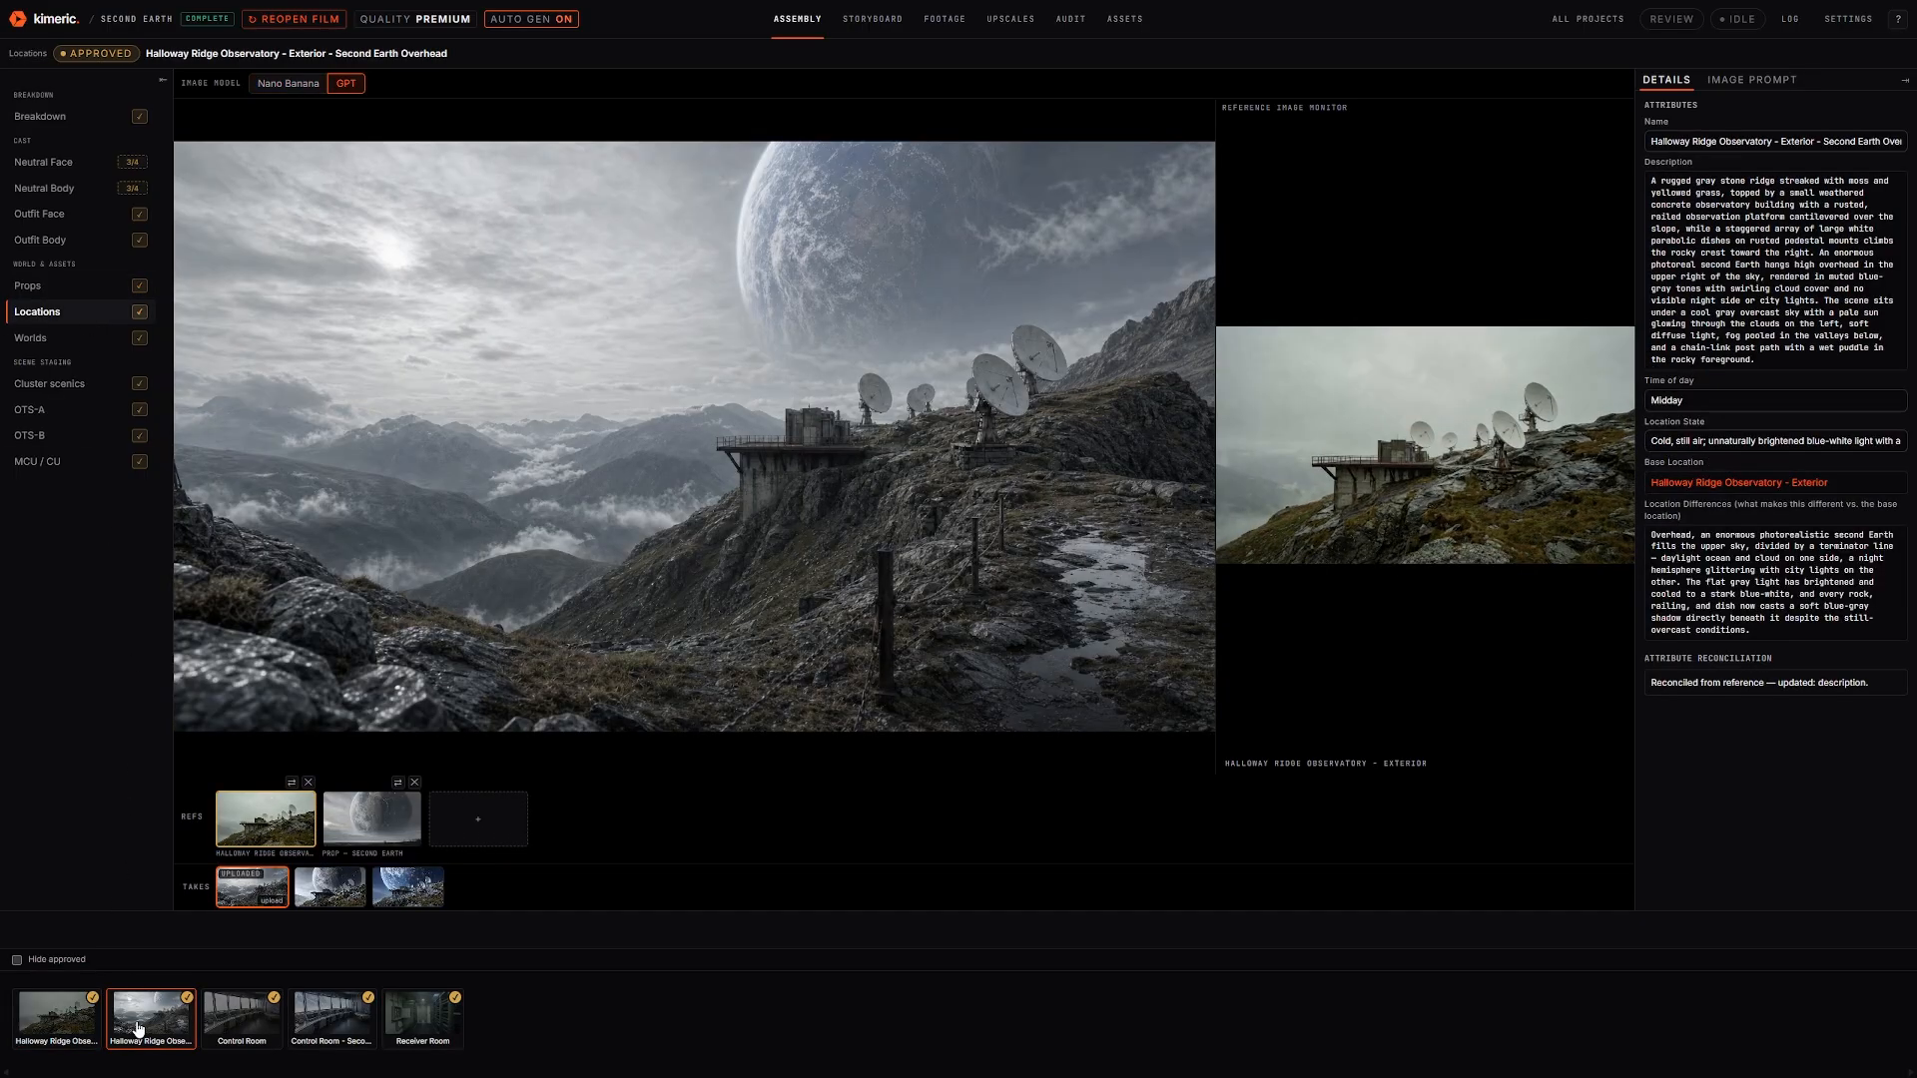
pyautogui.click(233, 1026)
pyautogui.click(325, 1017)
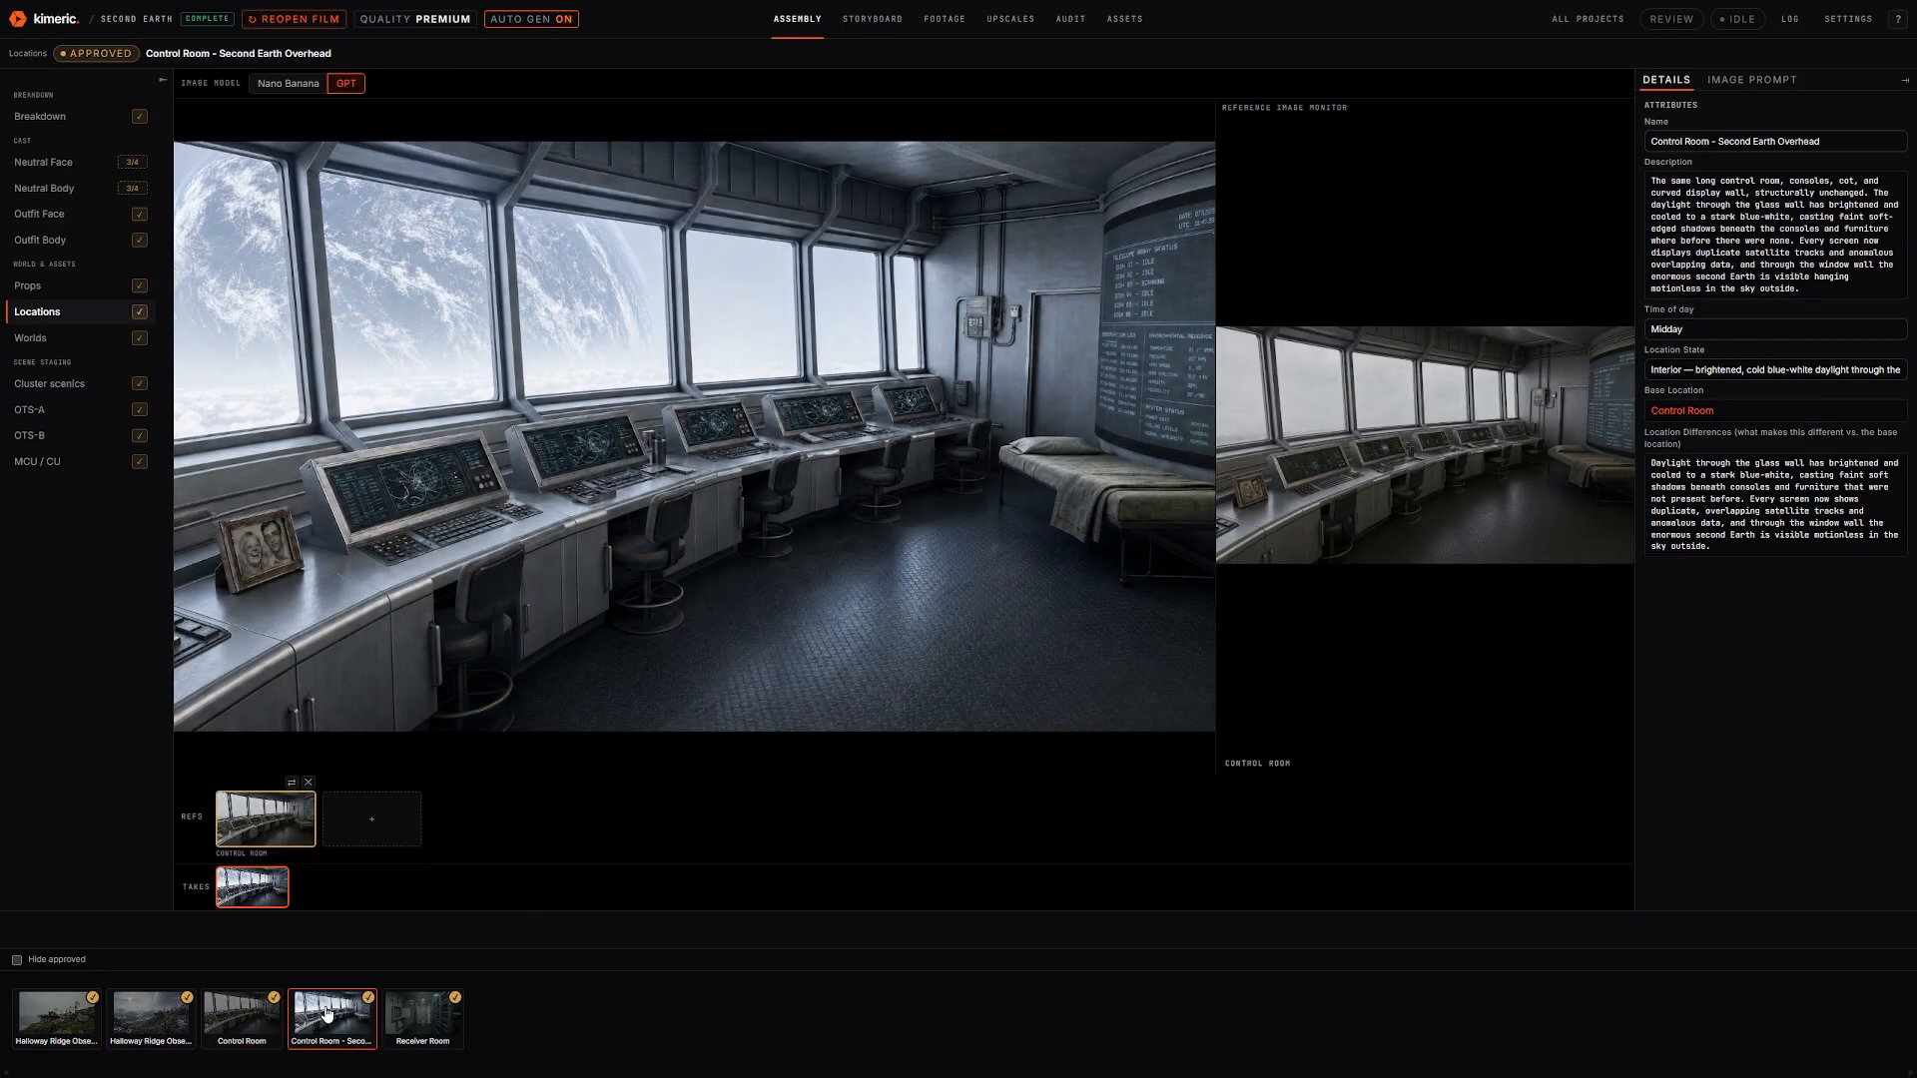
pyautogui.click(248, 1020)
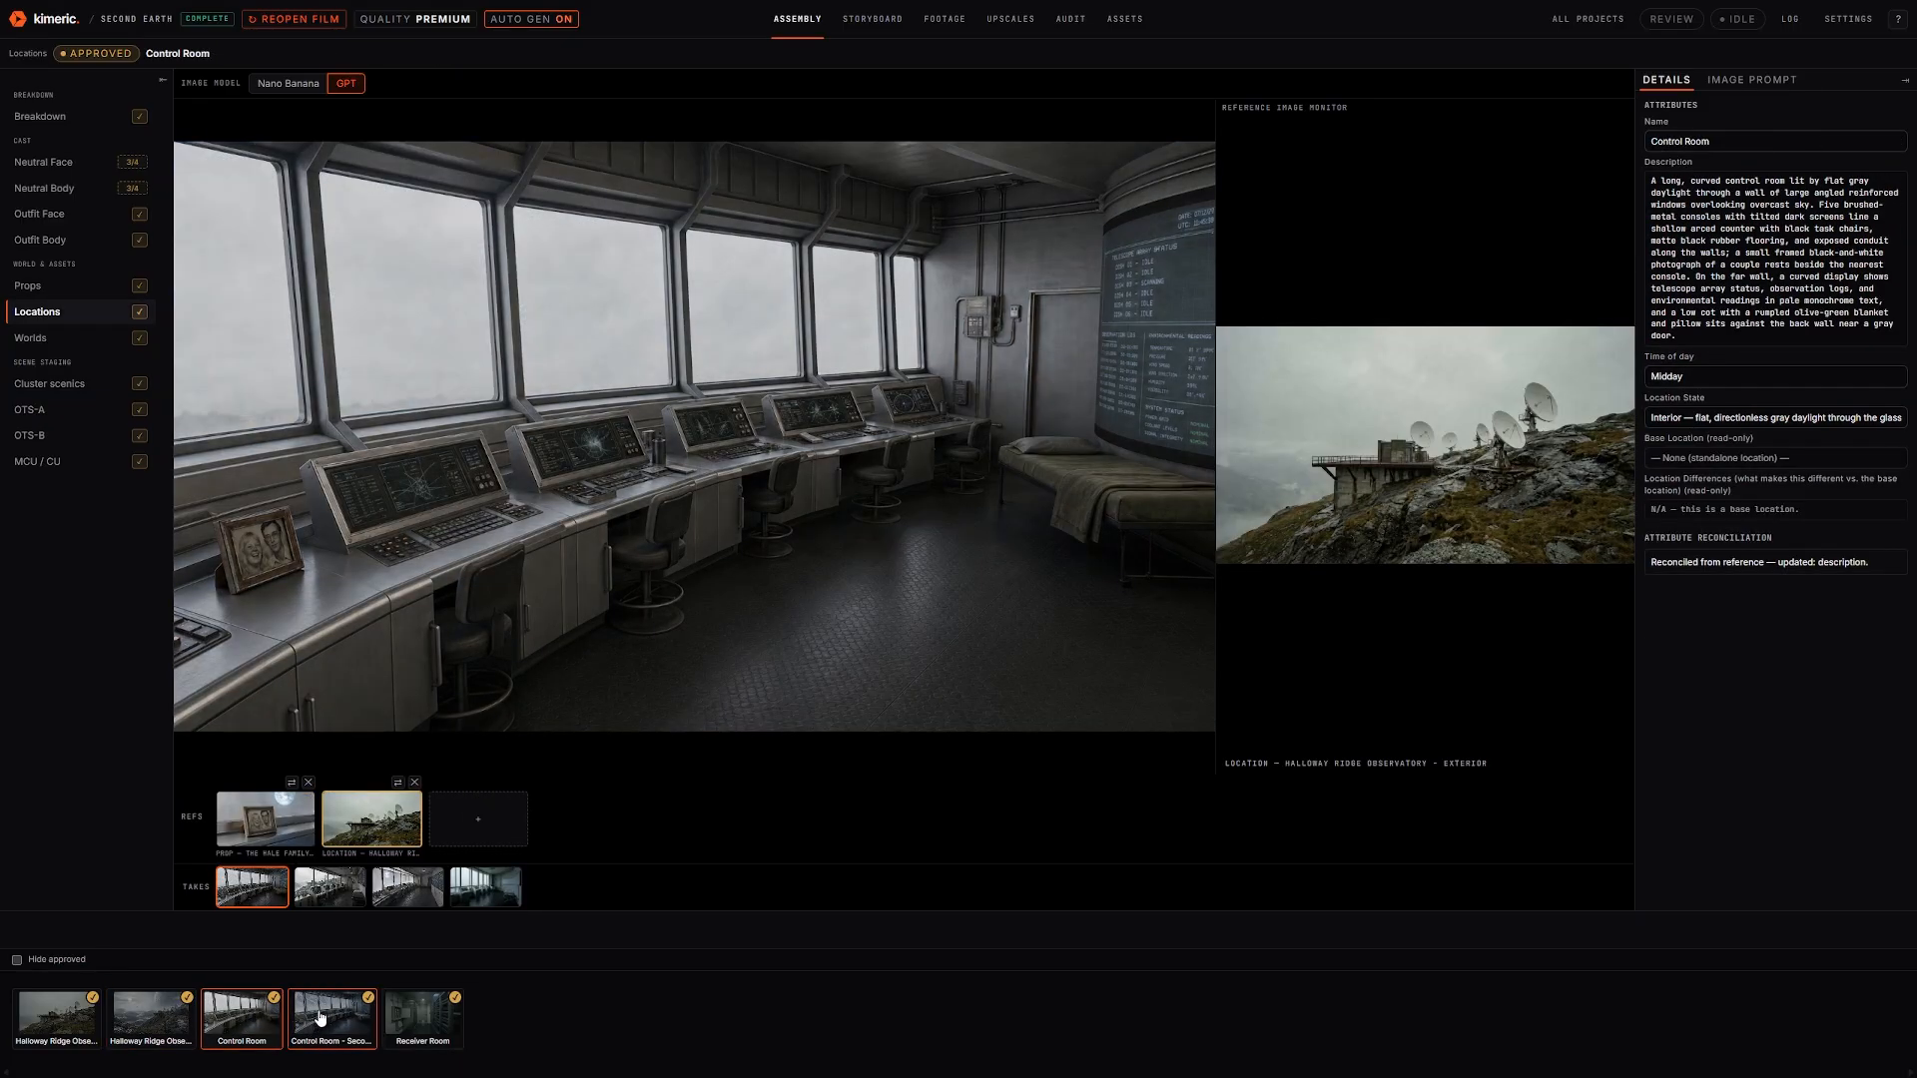
pyautogui.click(320, 1016)
pyautogui.click(423, 1023)
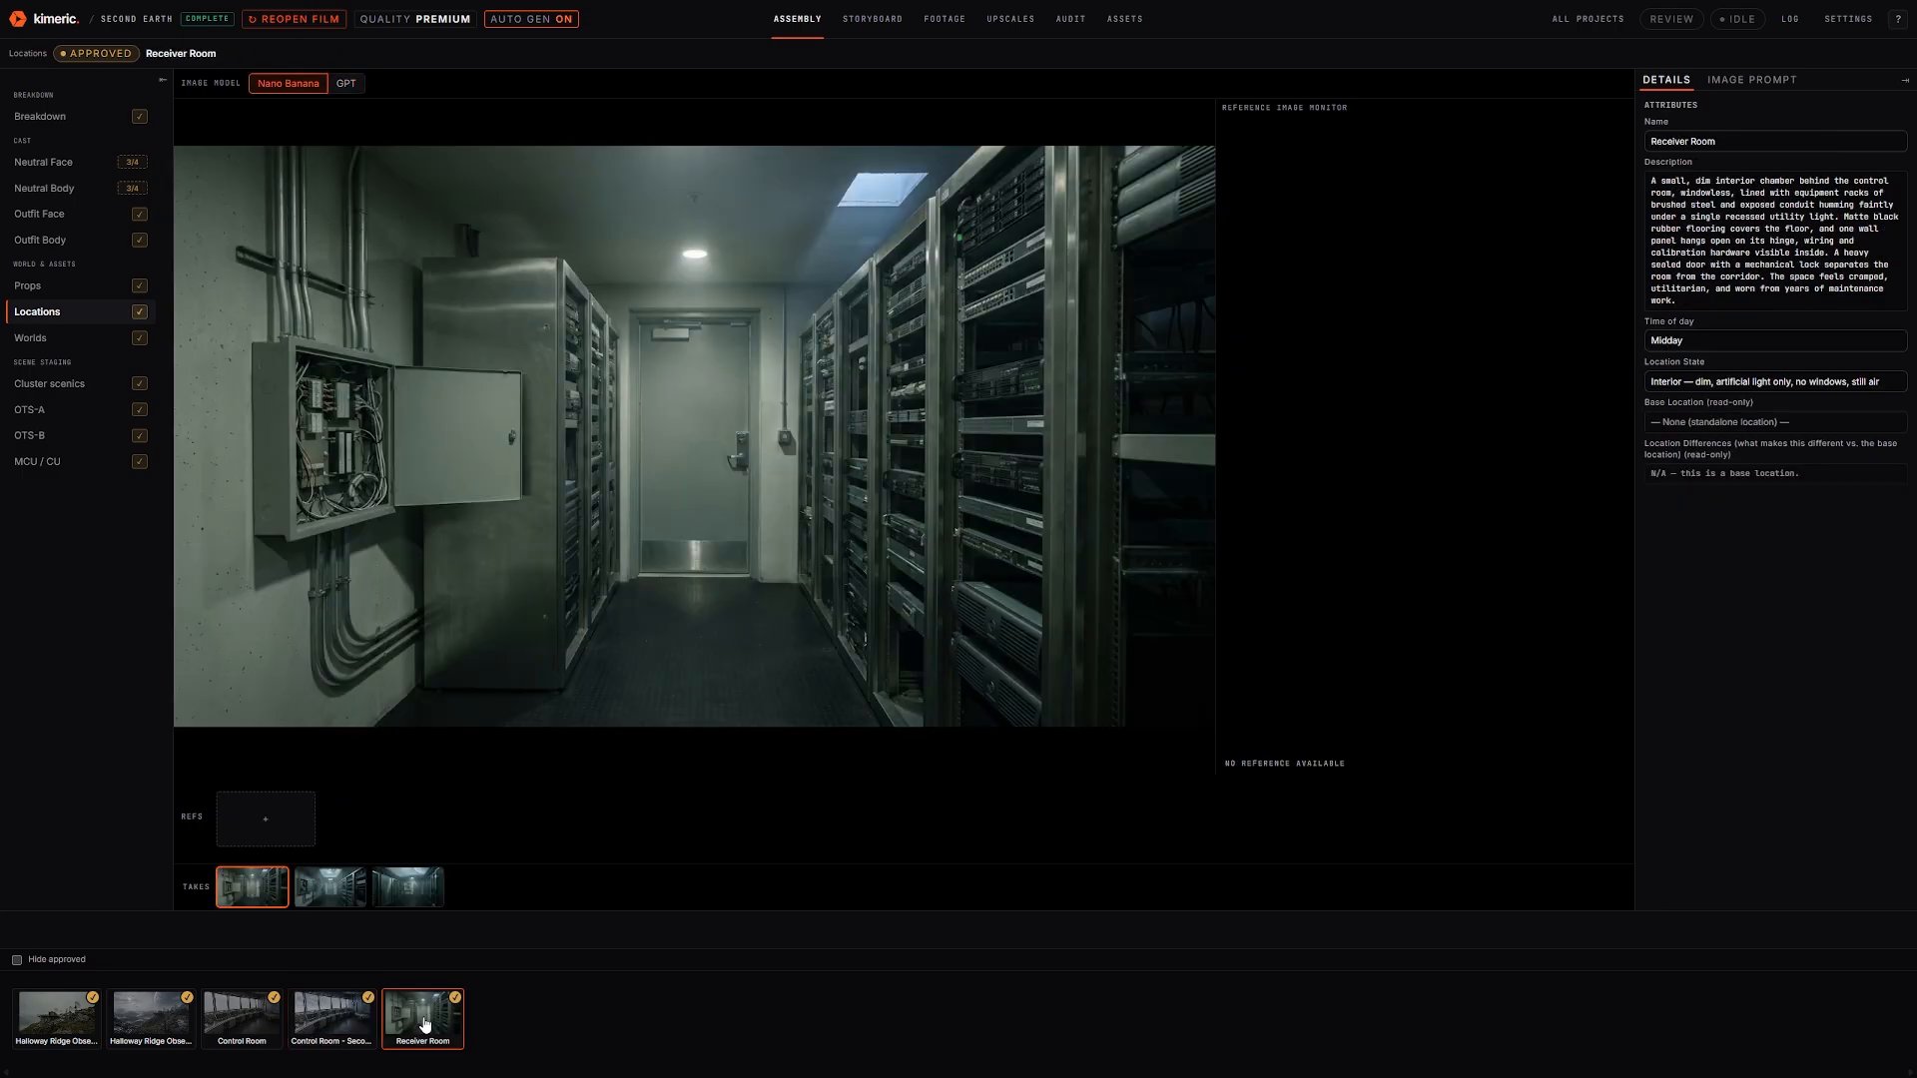
pyautogui.click(89, 341)
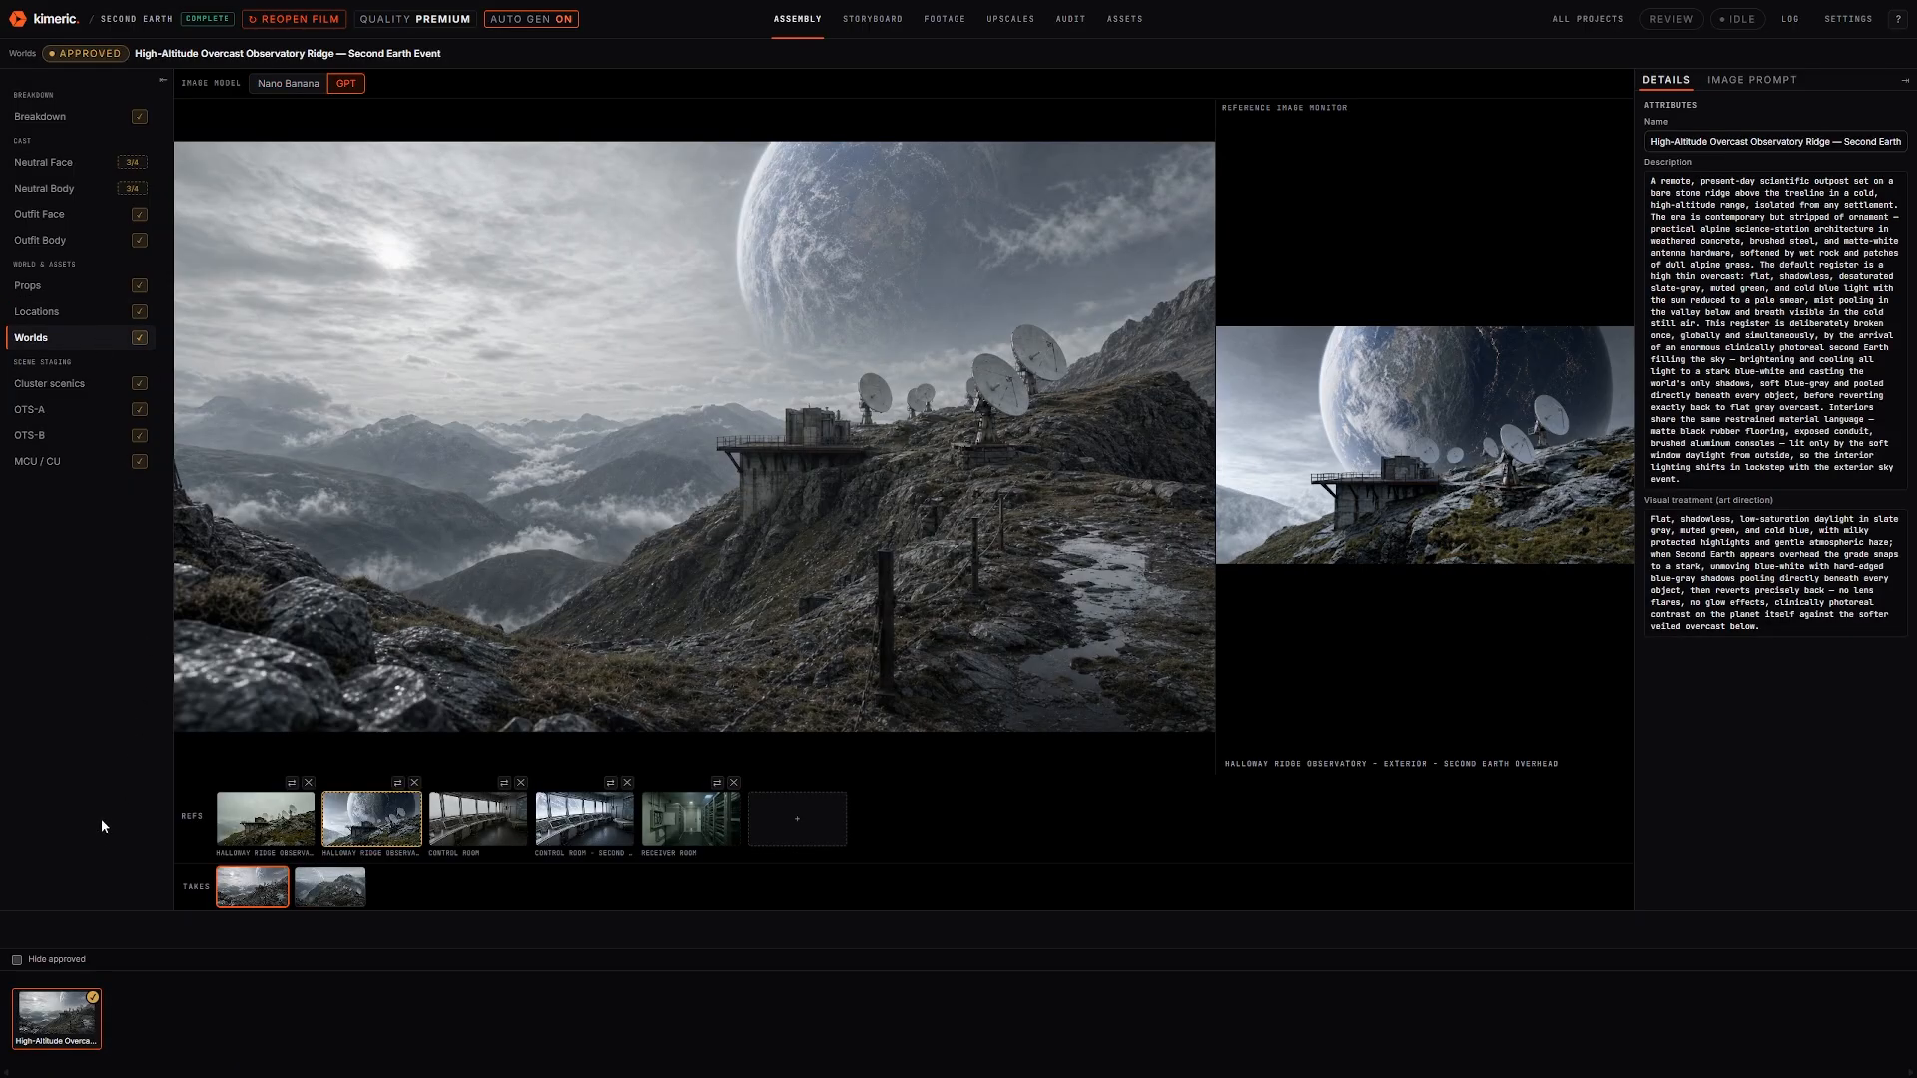
# Step through the cluster scenics to the 'Celia returns' Control Room shot and preview its eighth take
pyautogui.click(46, 392)
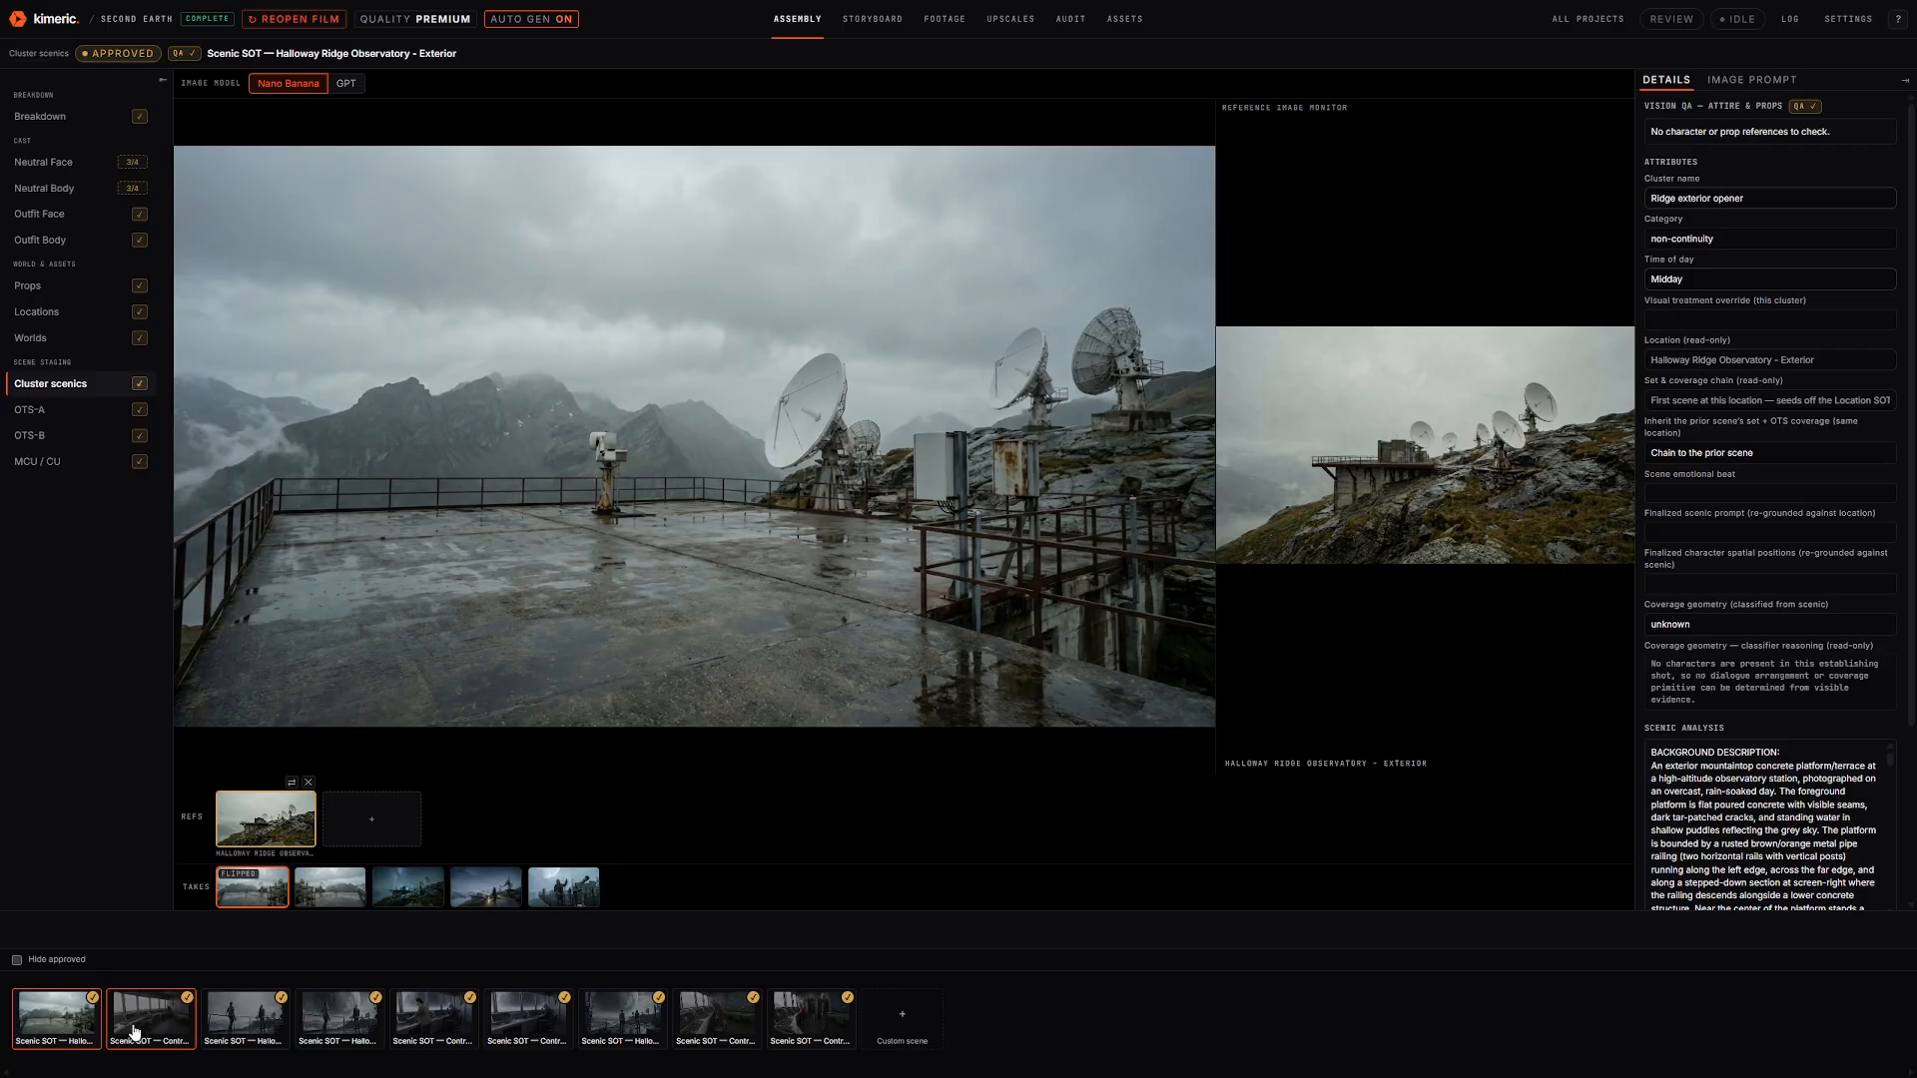
pyautogui.click(219, 1031)
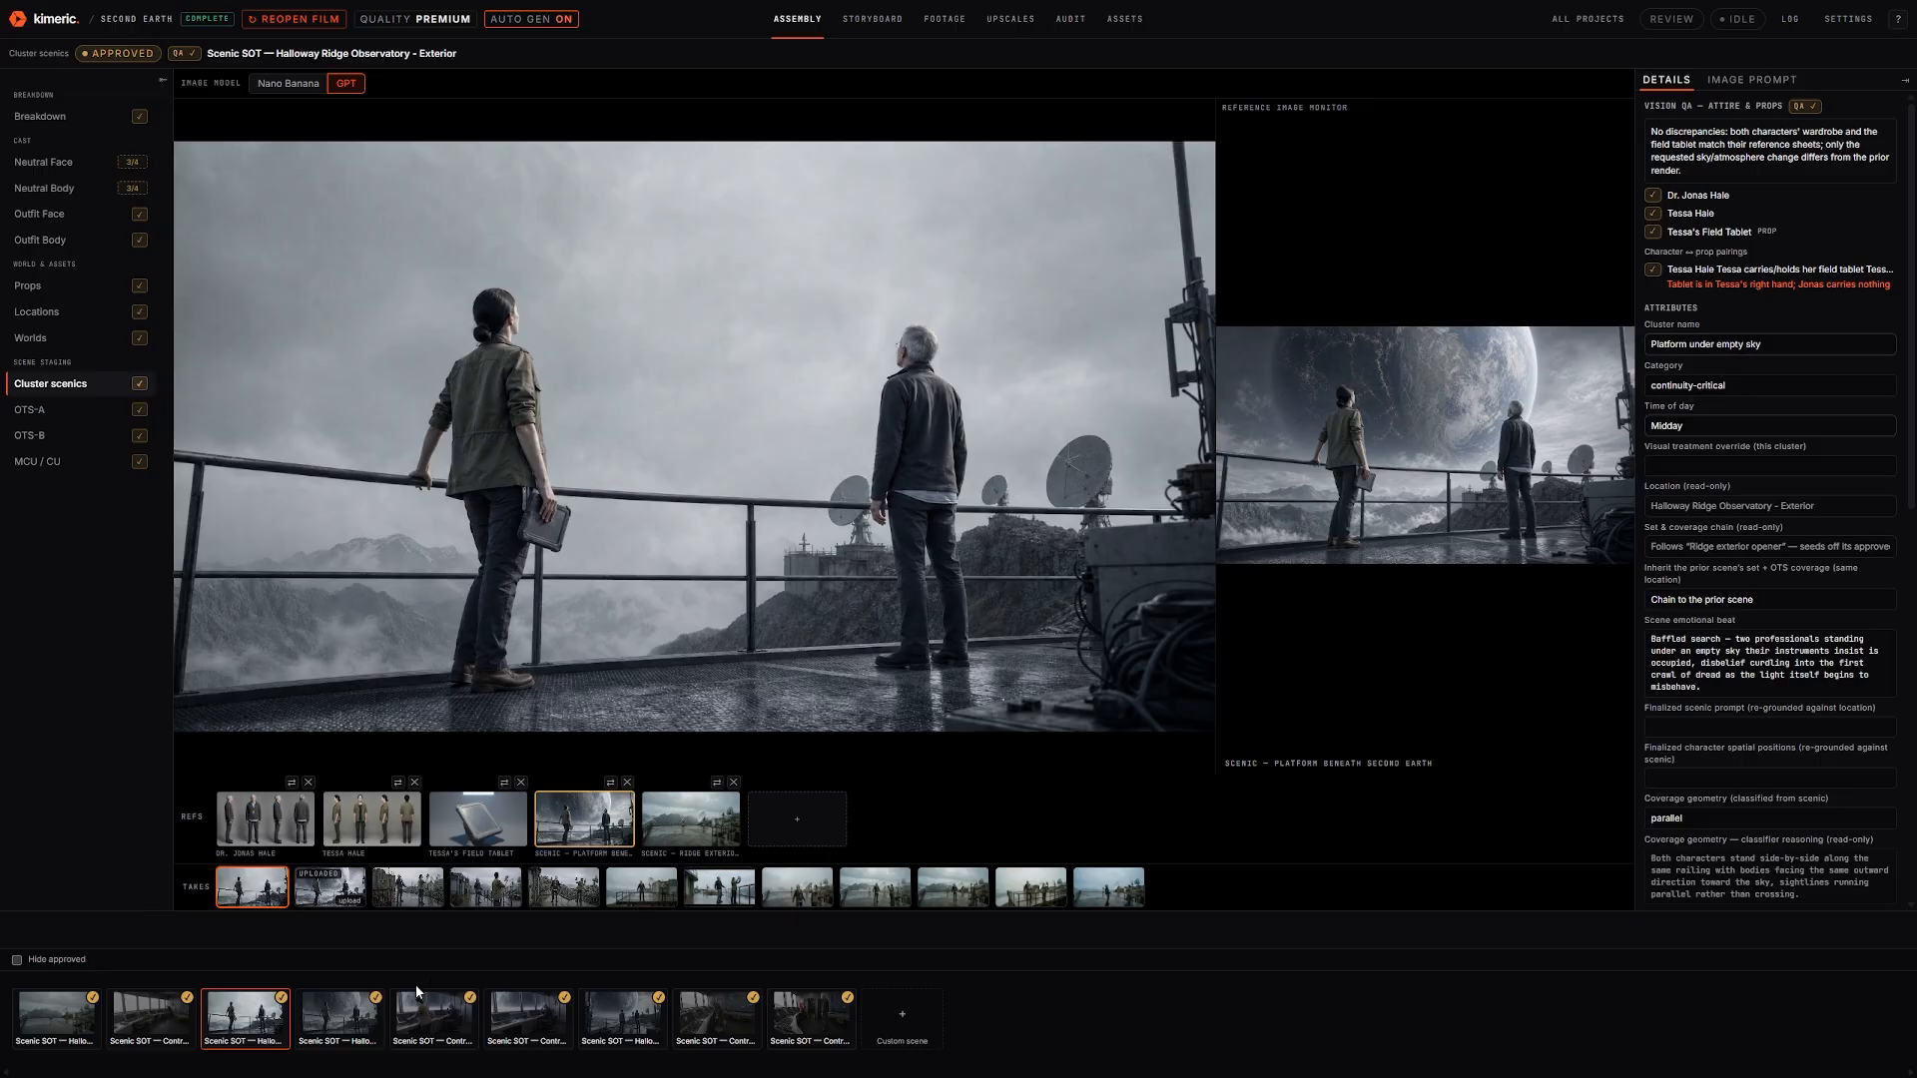
pyautogui.click(334, 1020)
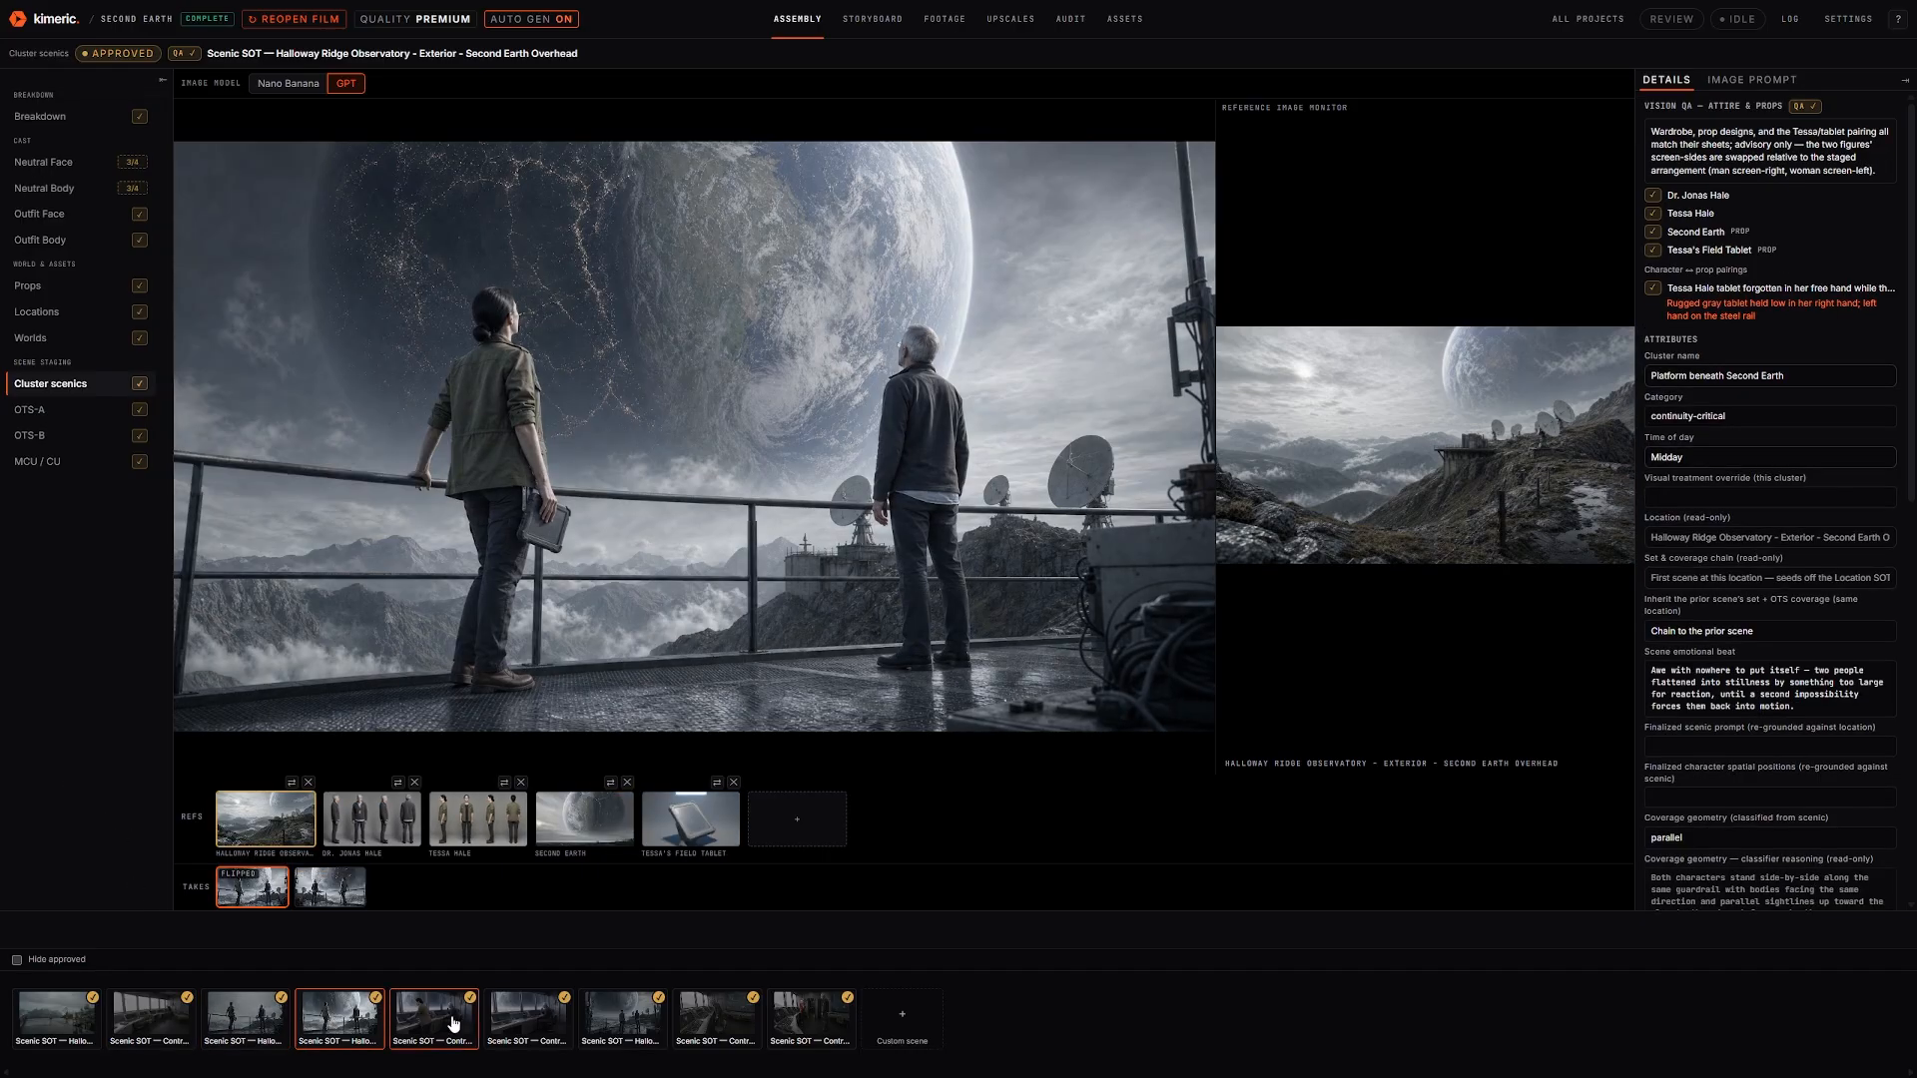
pyautogui.click(452, 1023)
pyautogui.click(526, 1025)
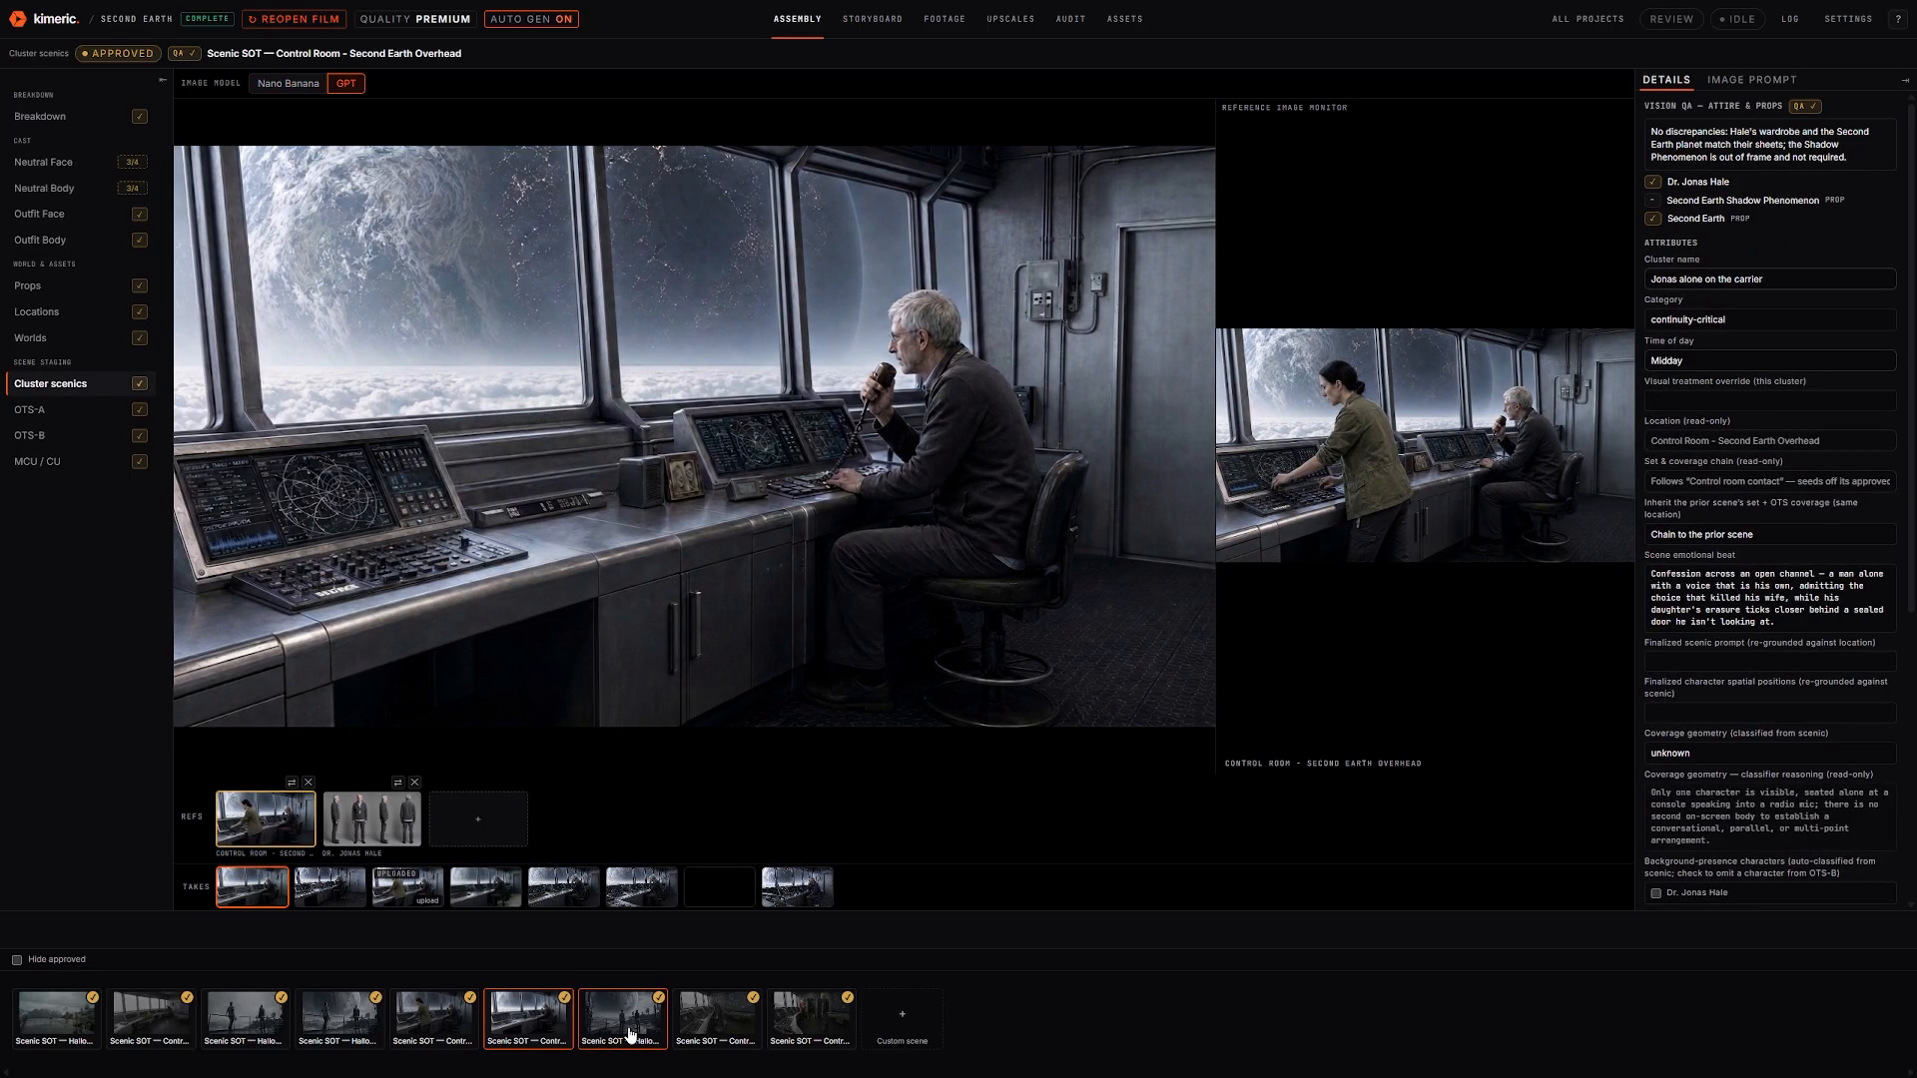
pyautogui.click(630, 1034)
pyautogui.click(711, 1028)
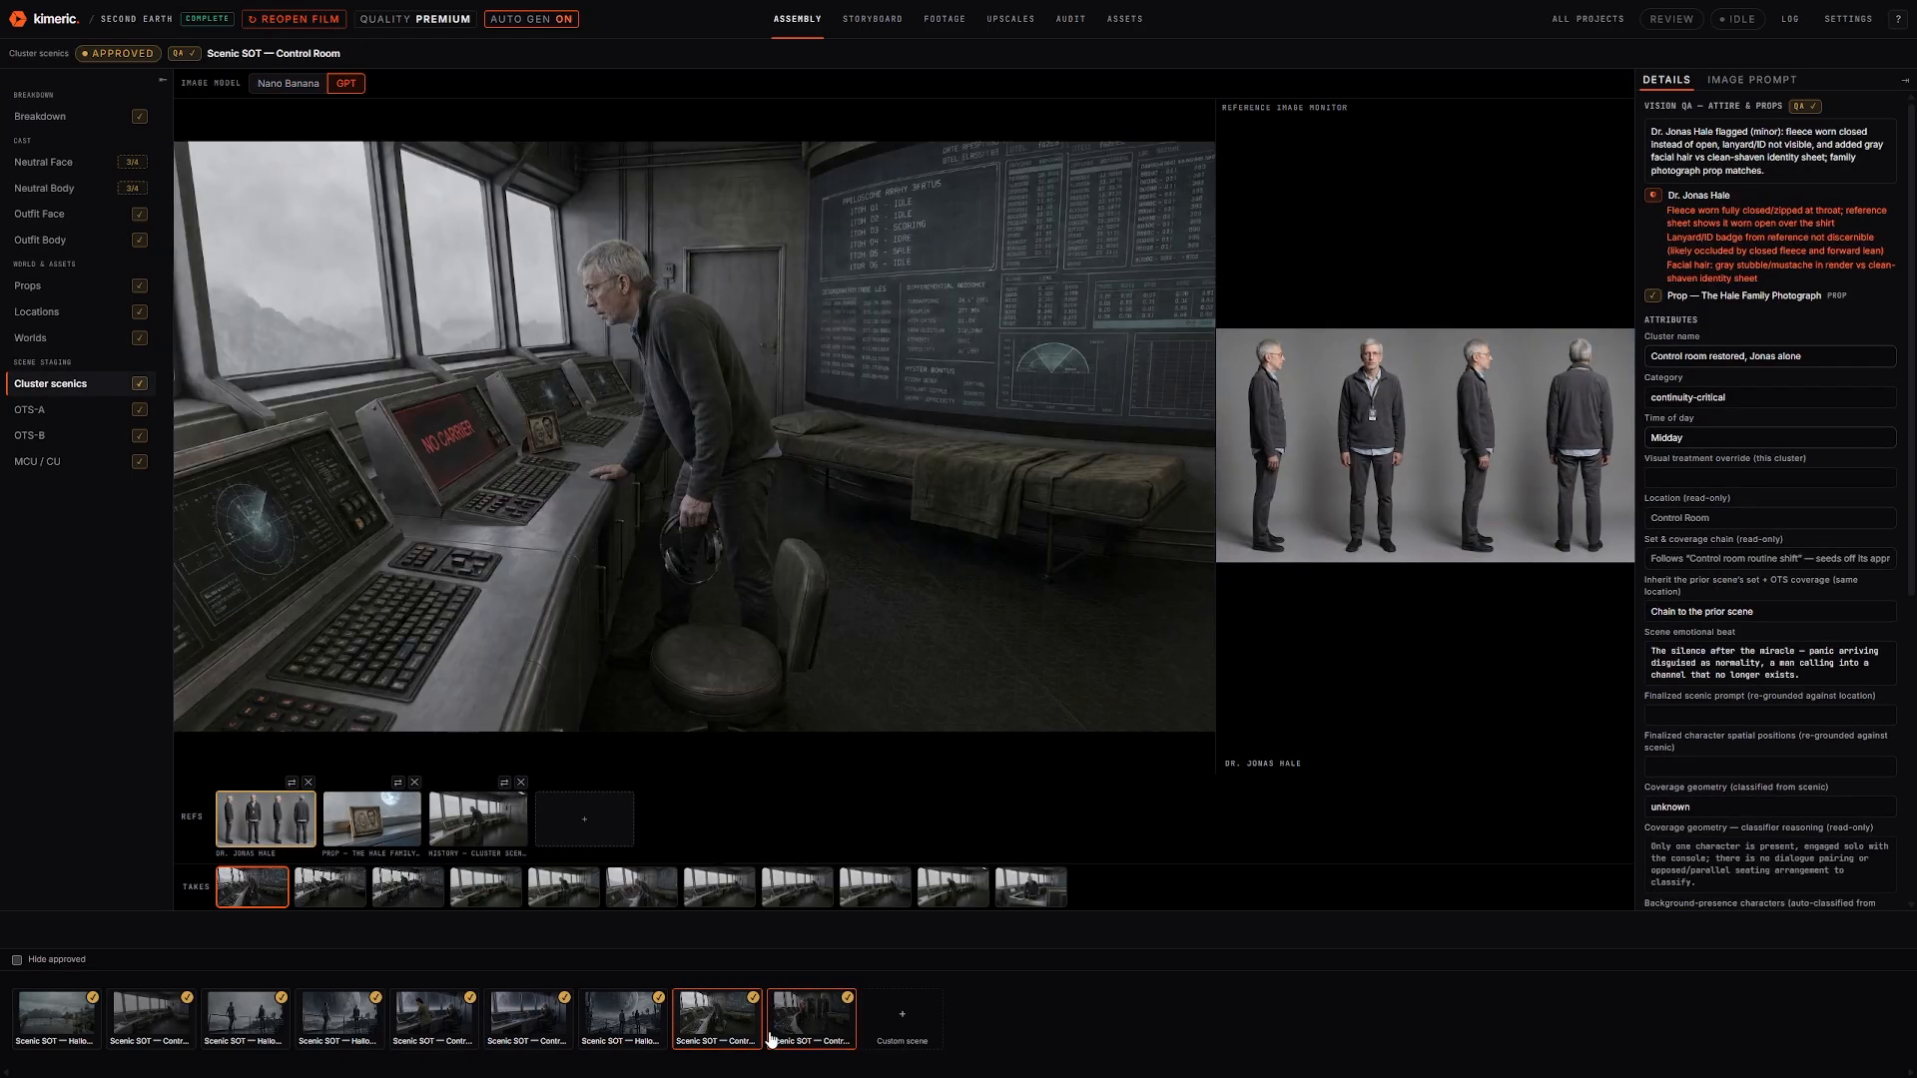
pyautogui.click(779, 1031)
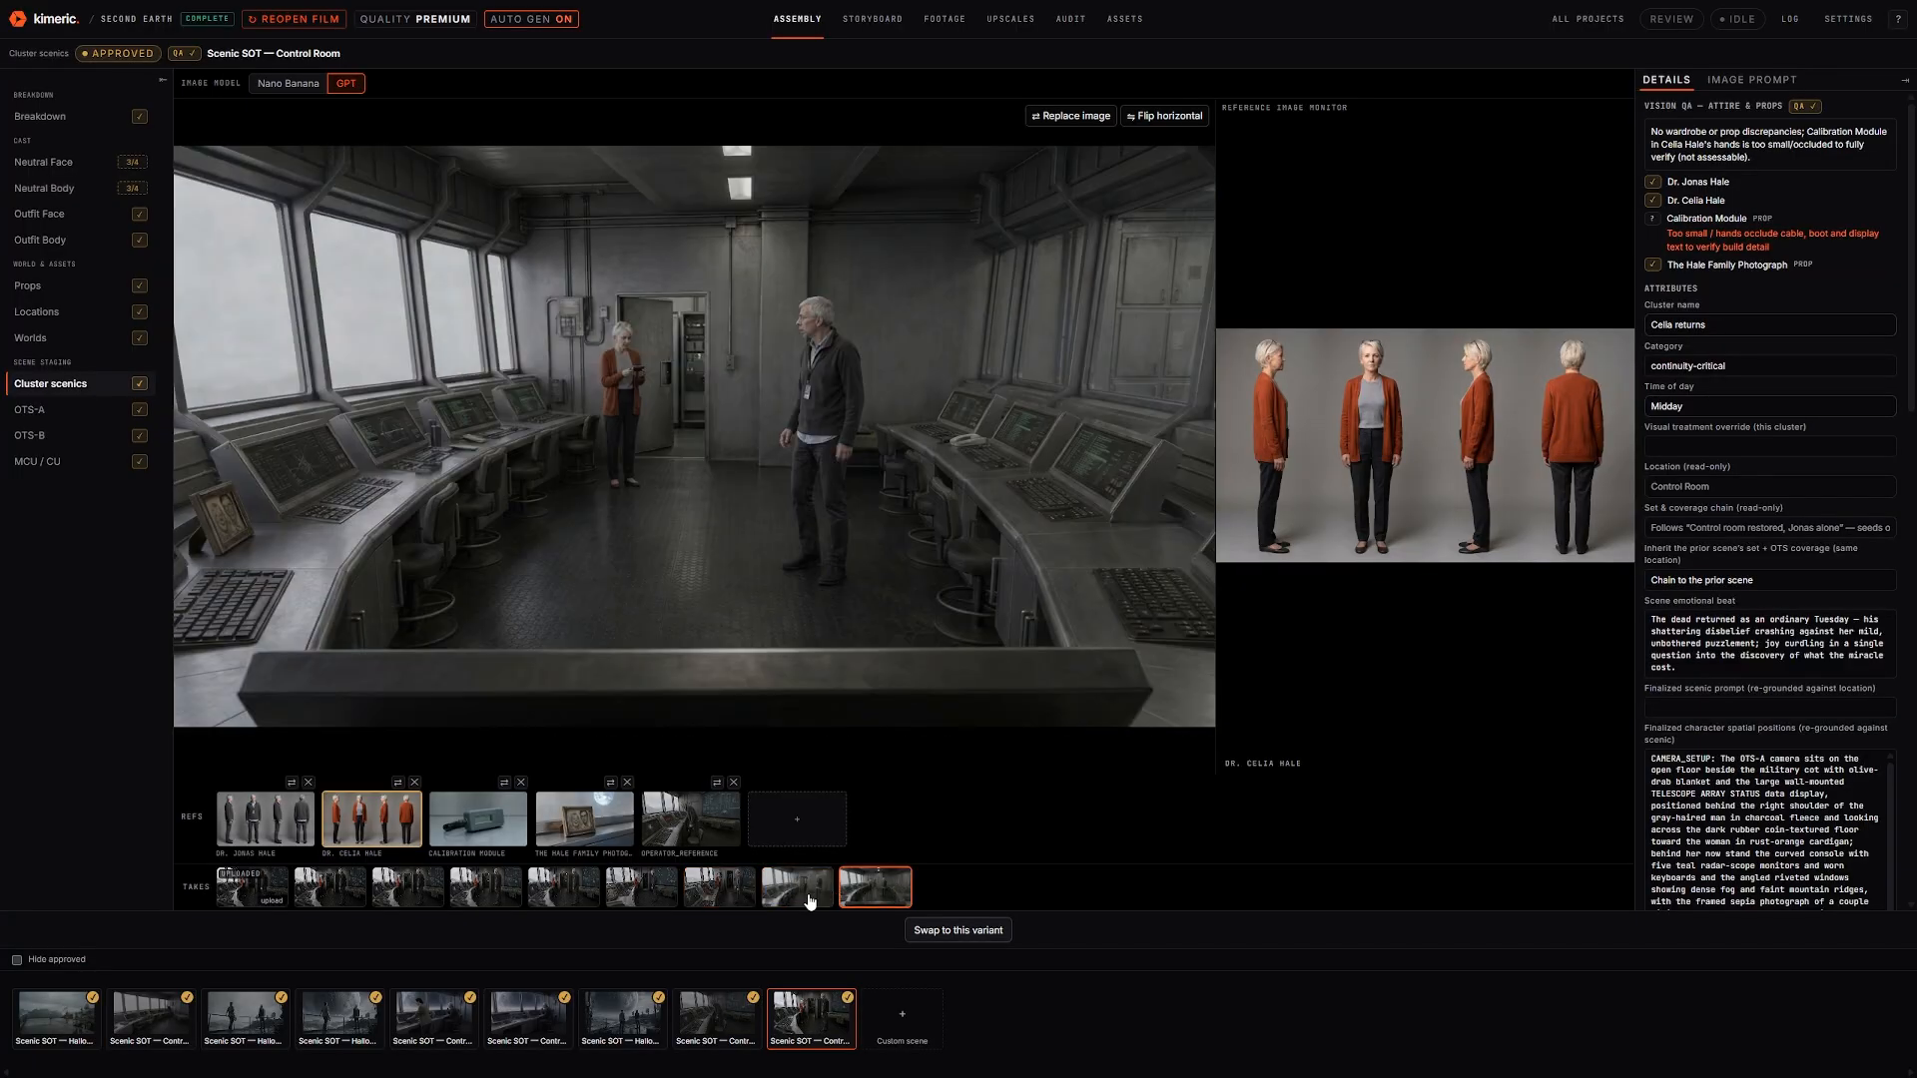
pyautogui.click(810, 901)
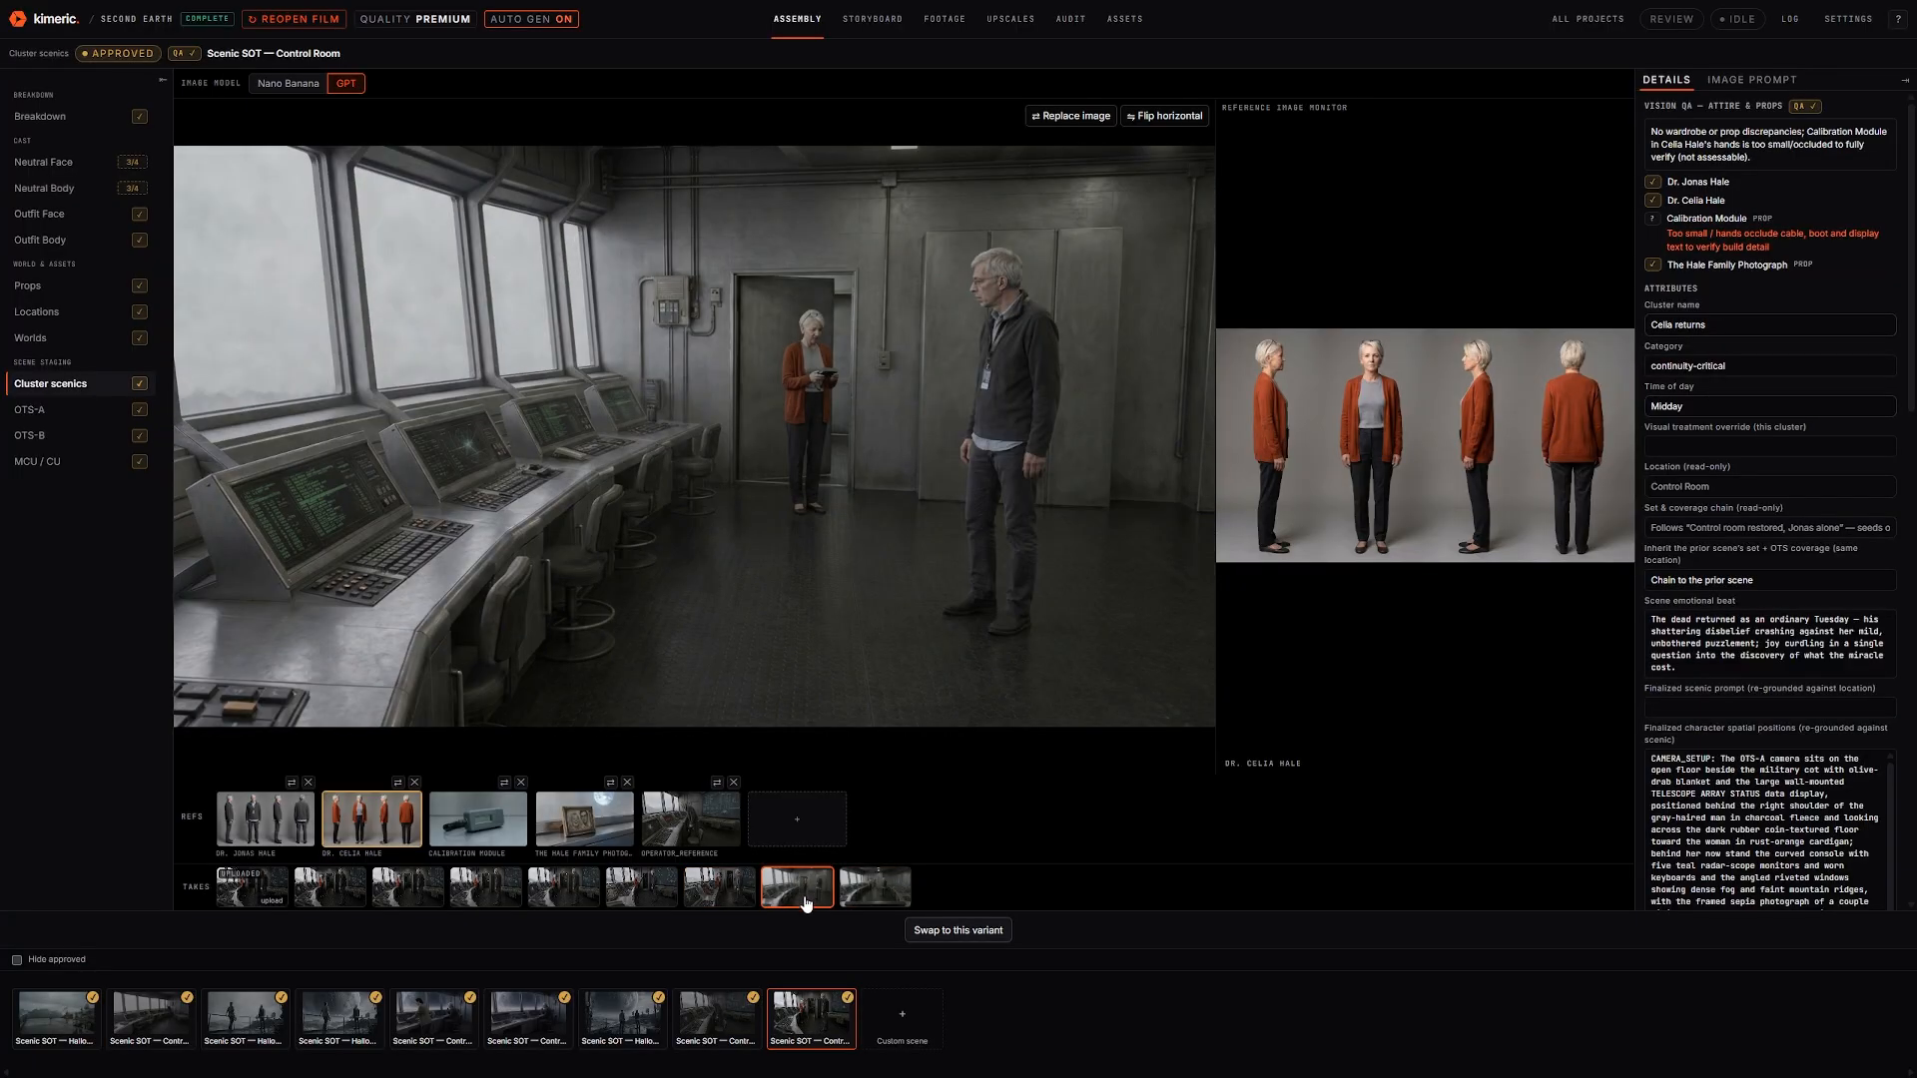
# Compare the seventh, sixth and fifth takes of 'Celia returns', then move to the OTS-A shots
pyautogui.click(719, 897)
pyautogui.click(647, 898)
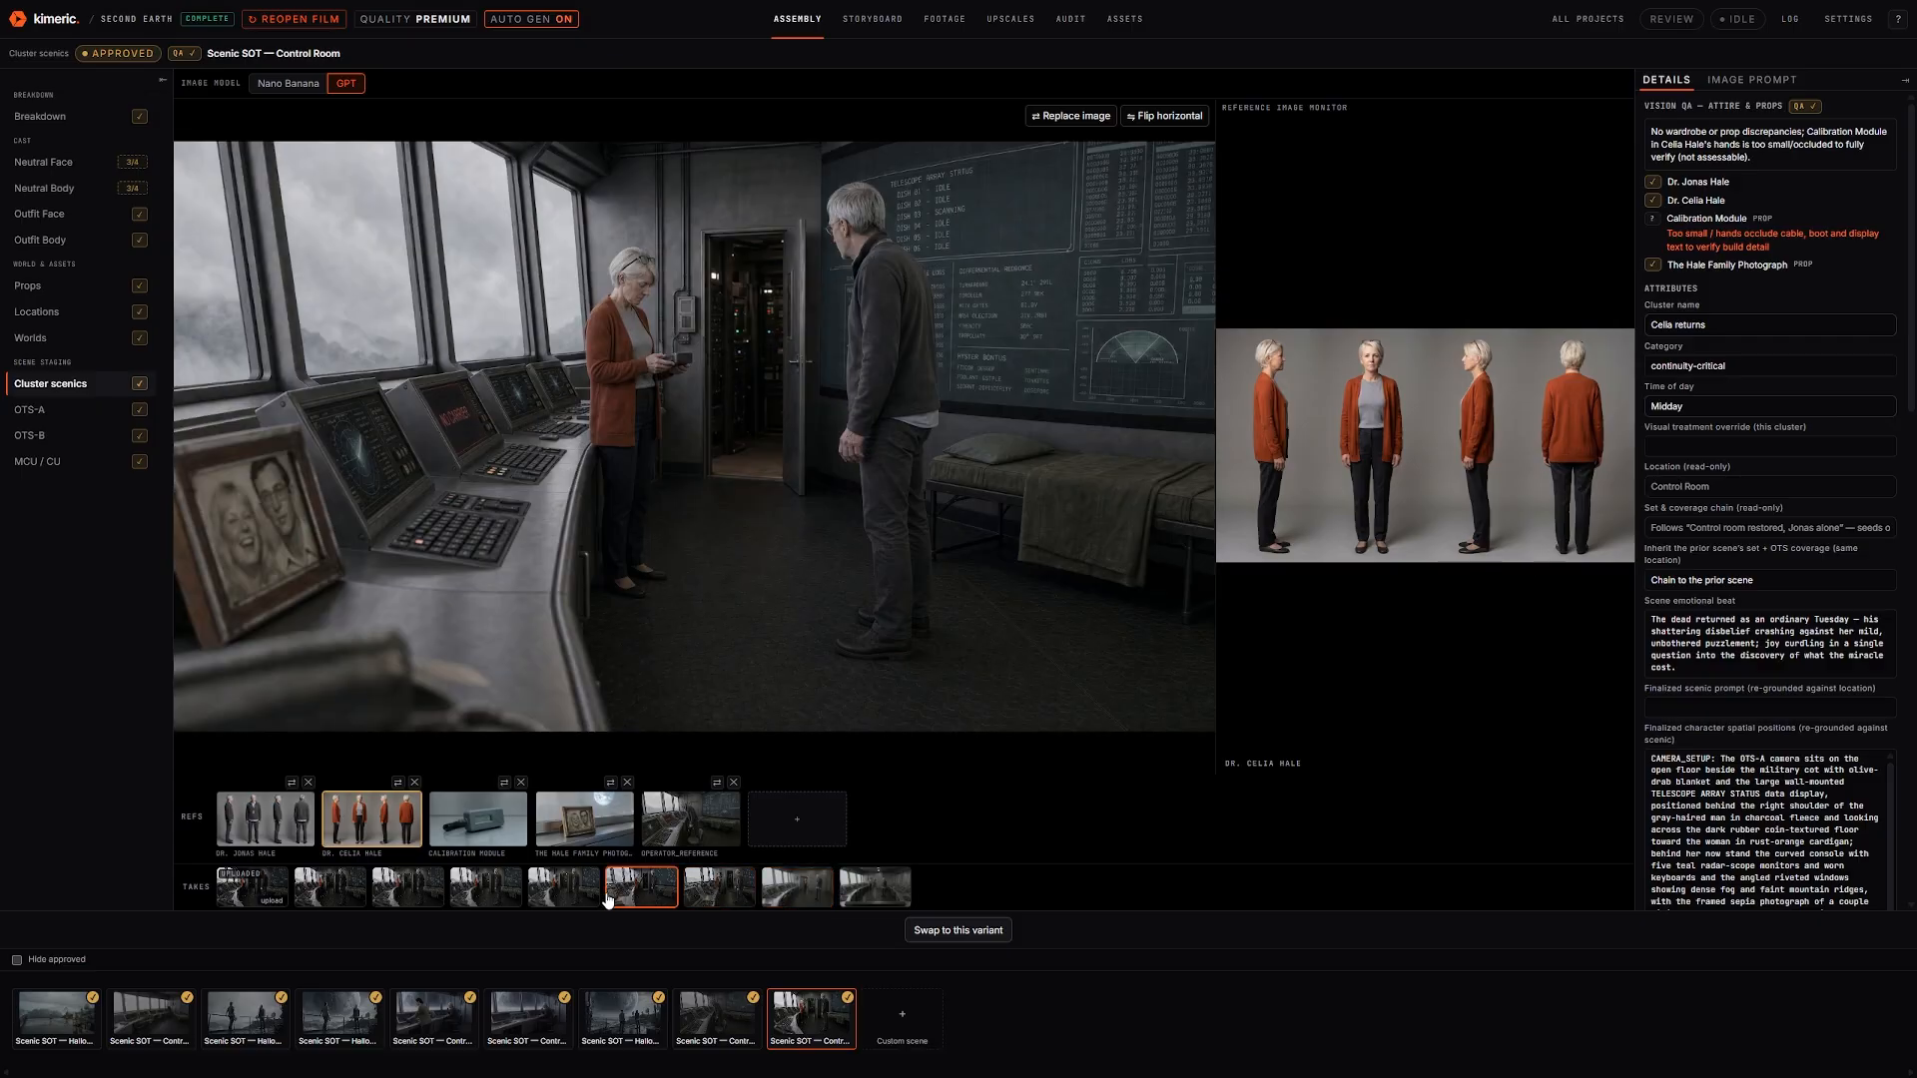
pyautogui.click(560, 893)
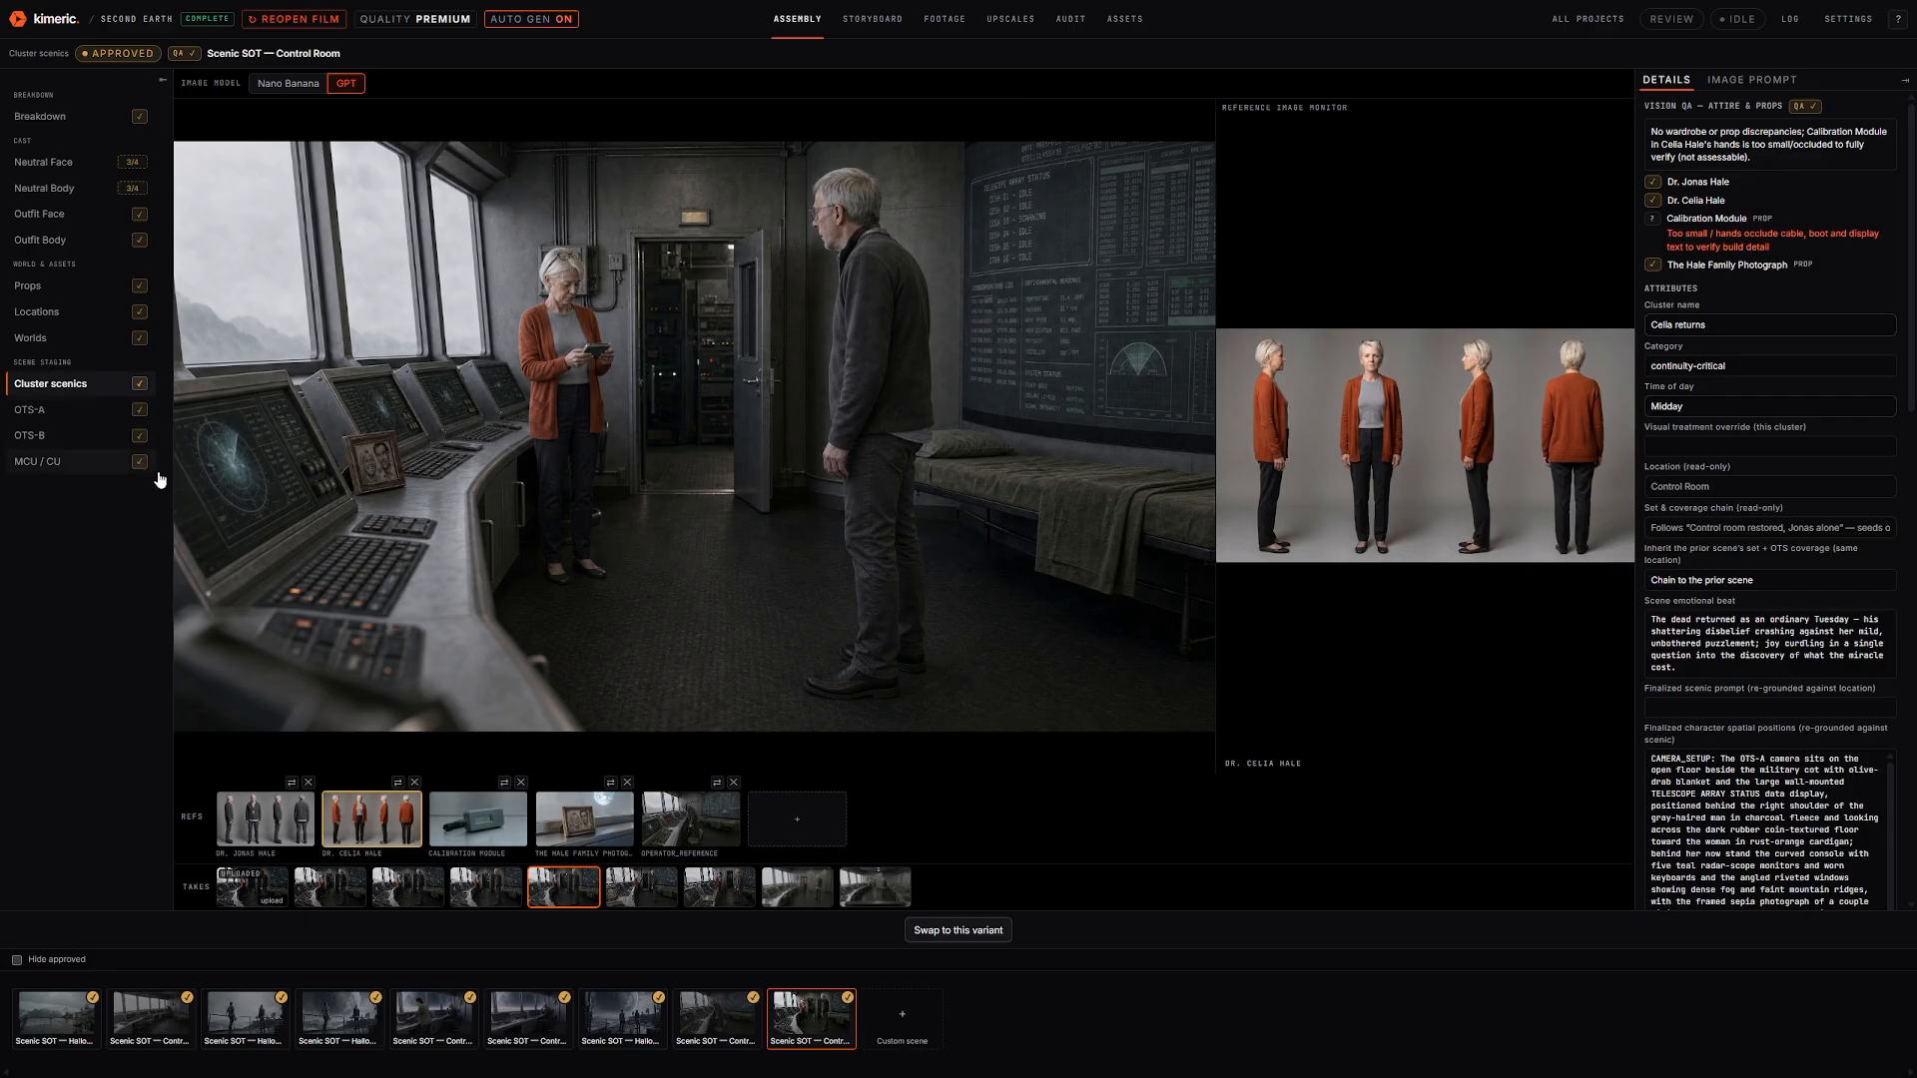
pyautogui.click(54, 412)
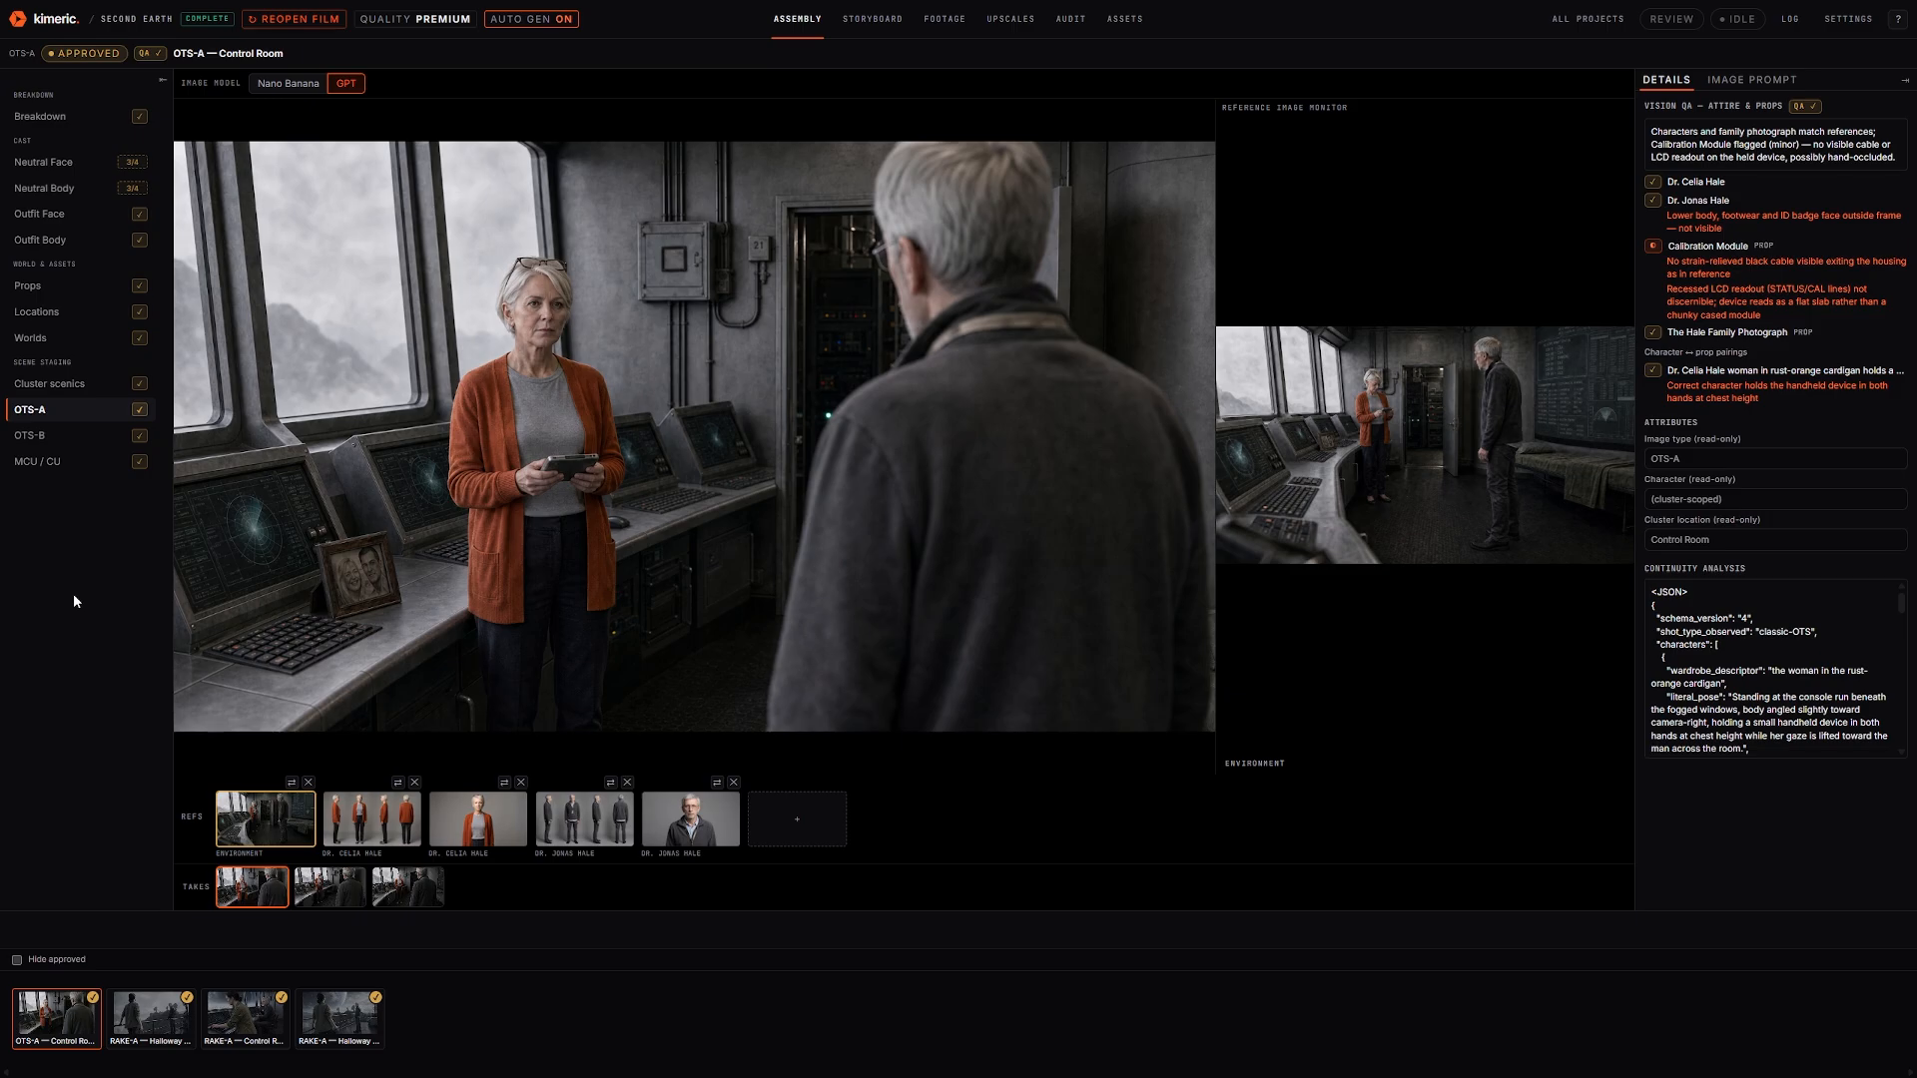
# Review each OTS-A shot, including the Halloway Ridge exteriors and the RAKE-A Control Room, before moving to OTS-B
pyautogui.click(163, 1028)
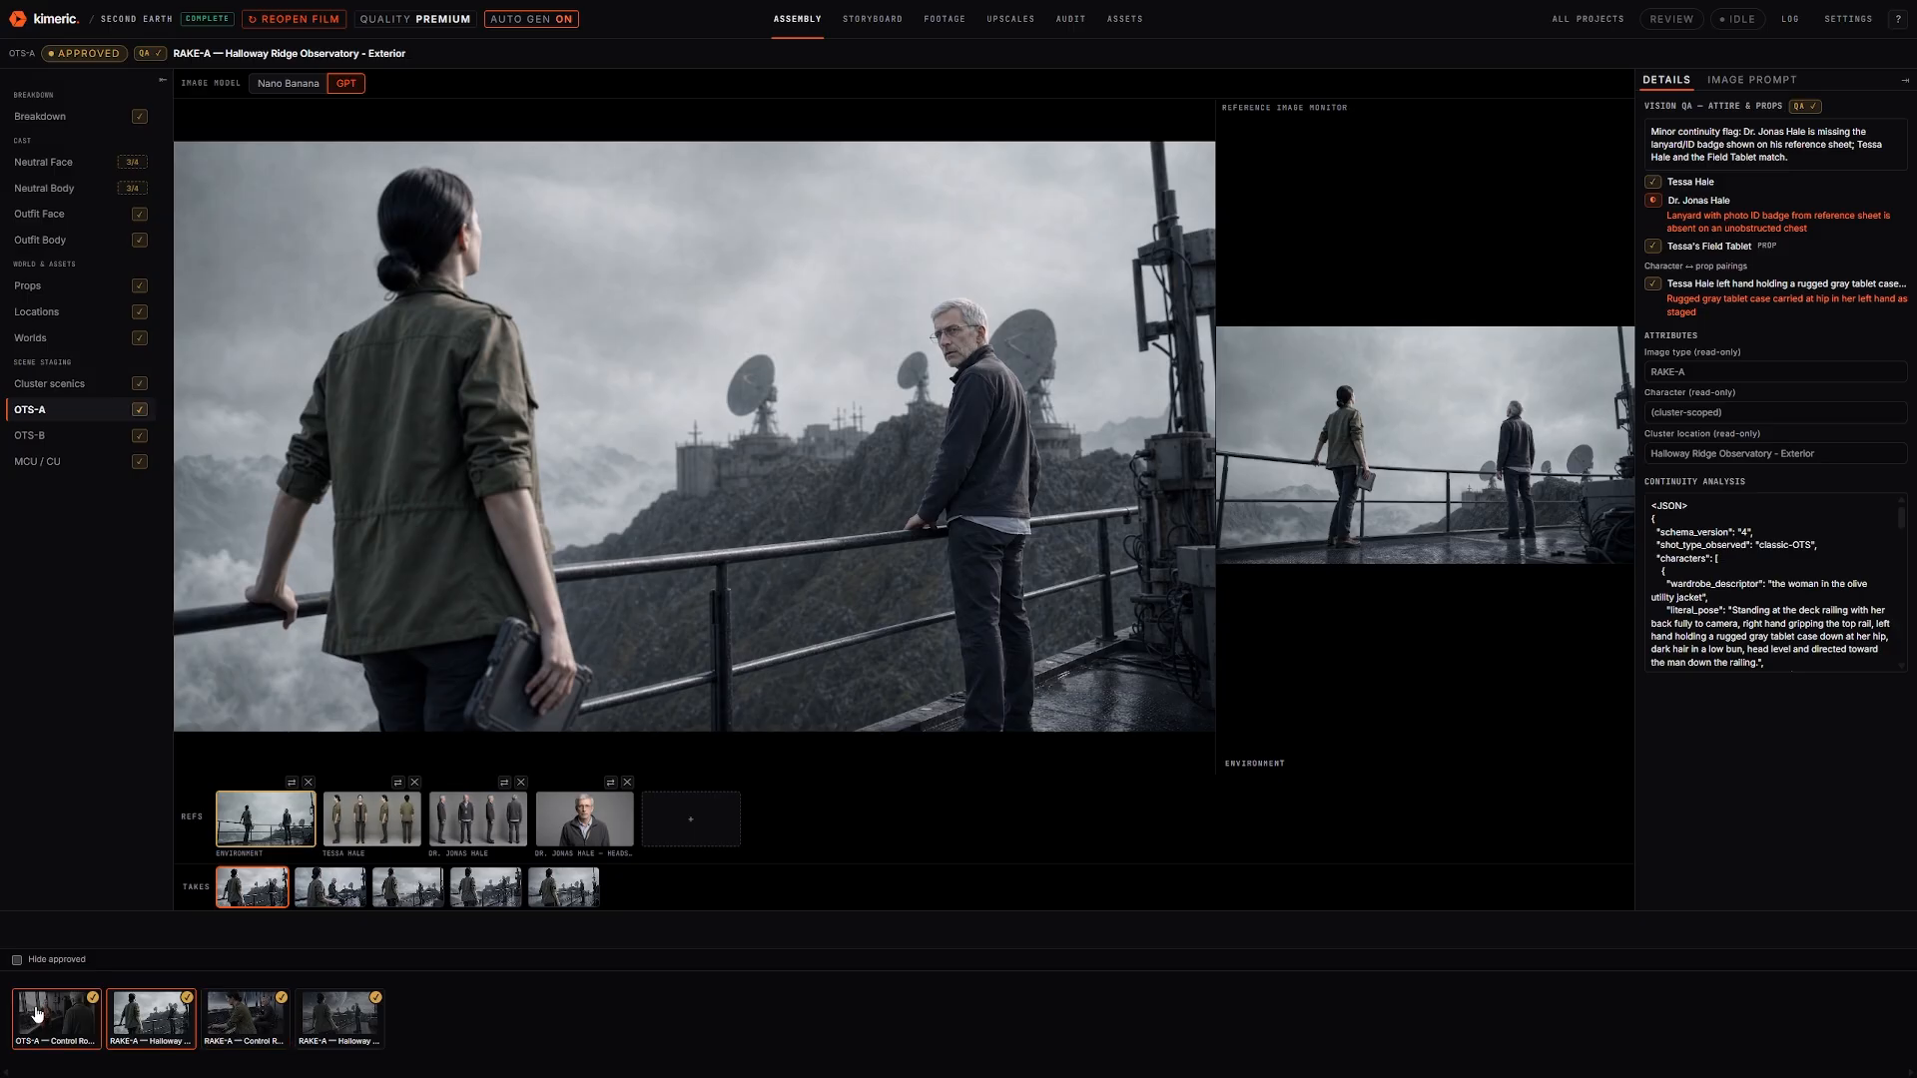
pyautogui.click(252, 1027)
pyautogui.click(332, 1011)
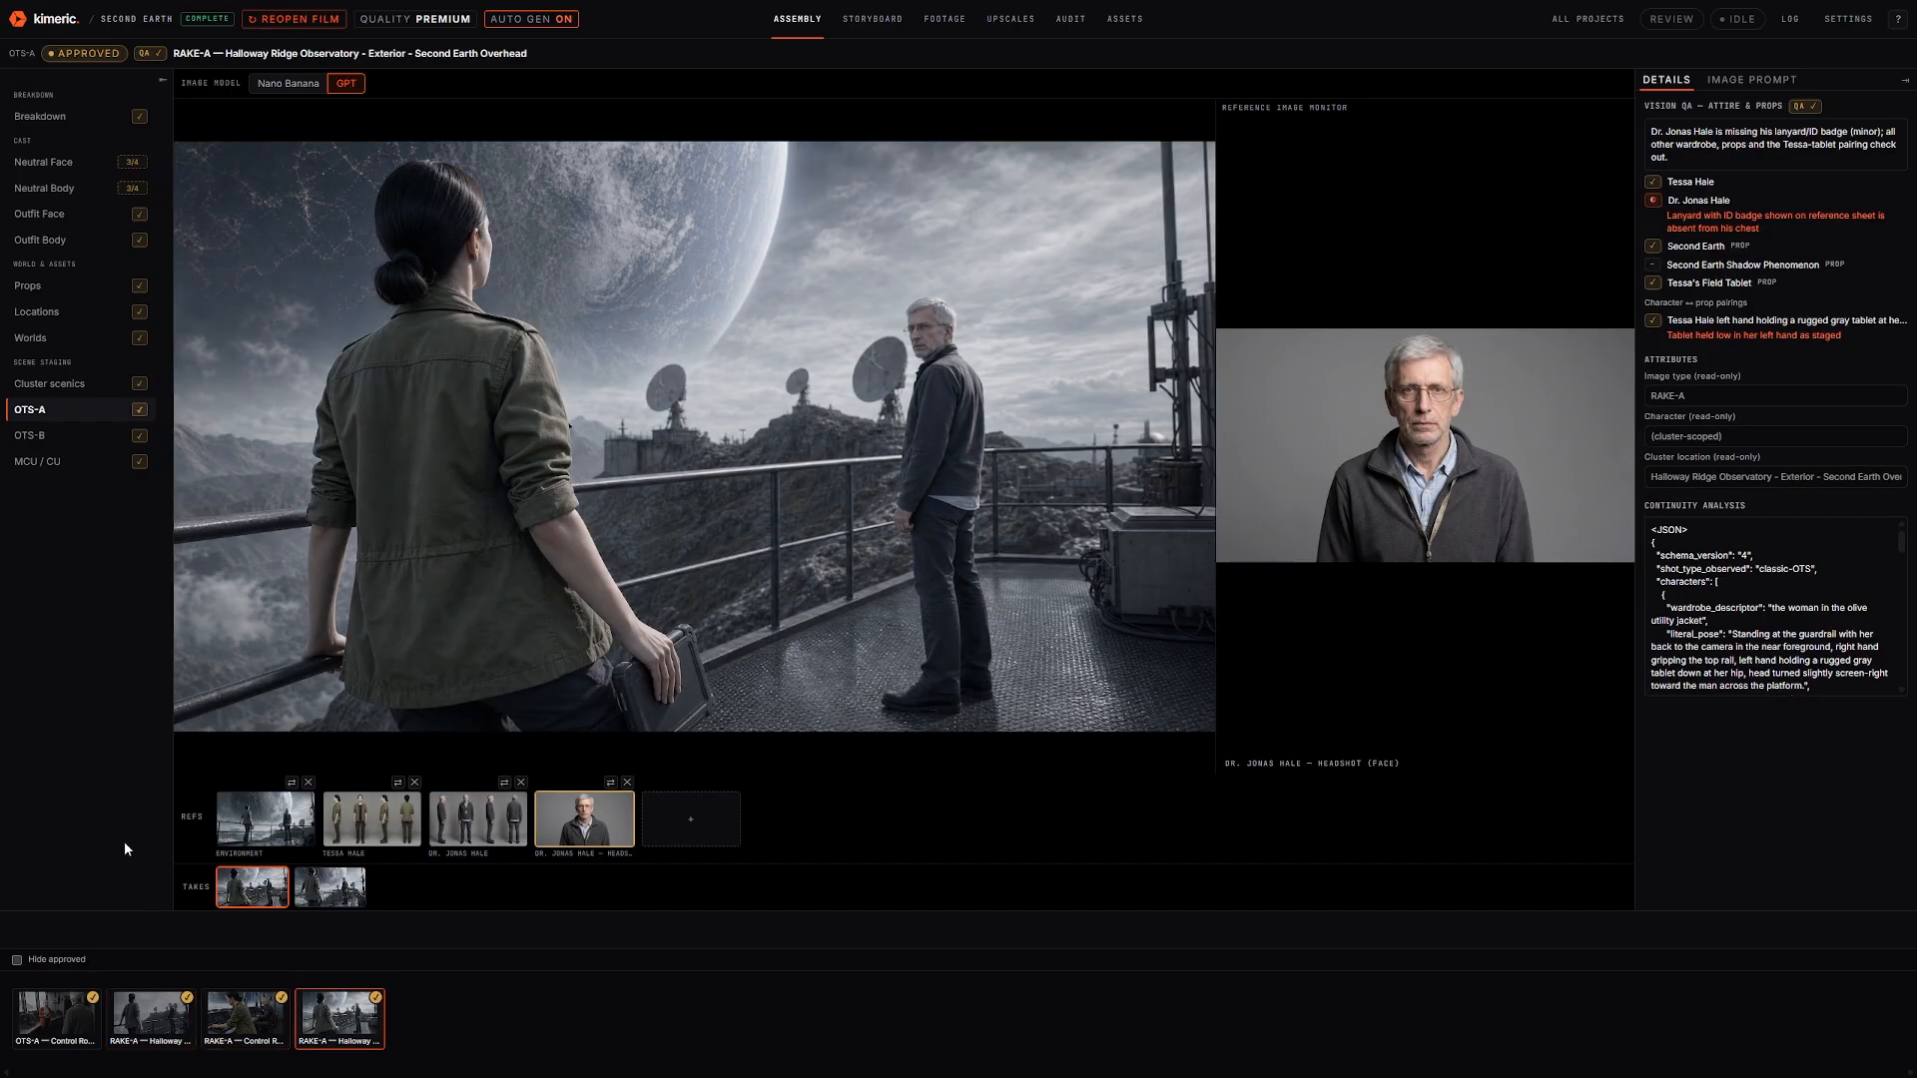
pyautogui.click(52, 1026)
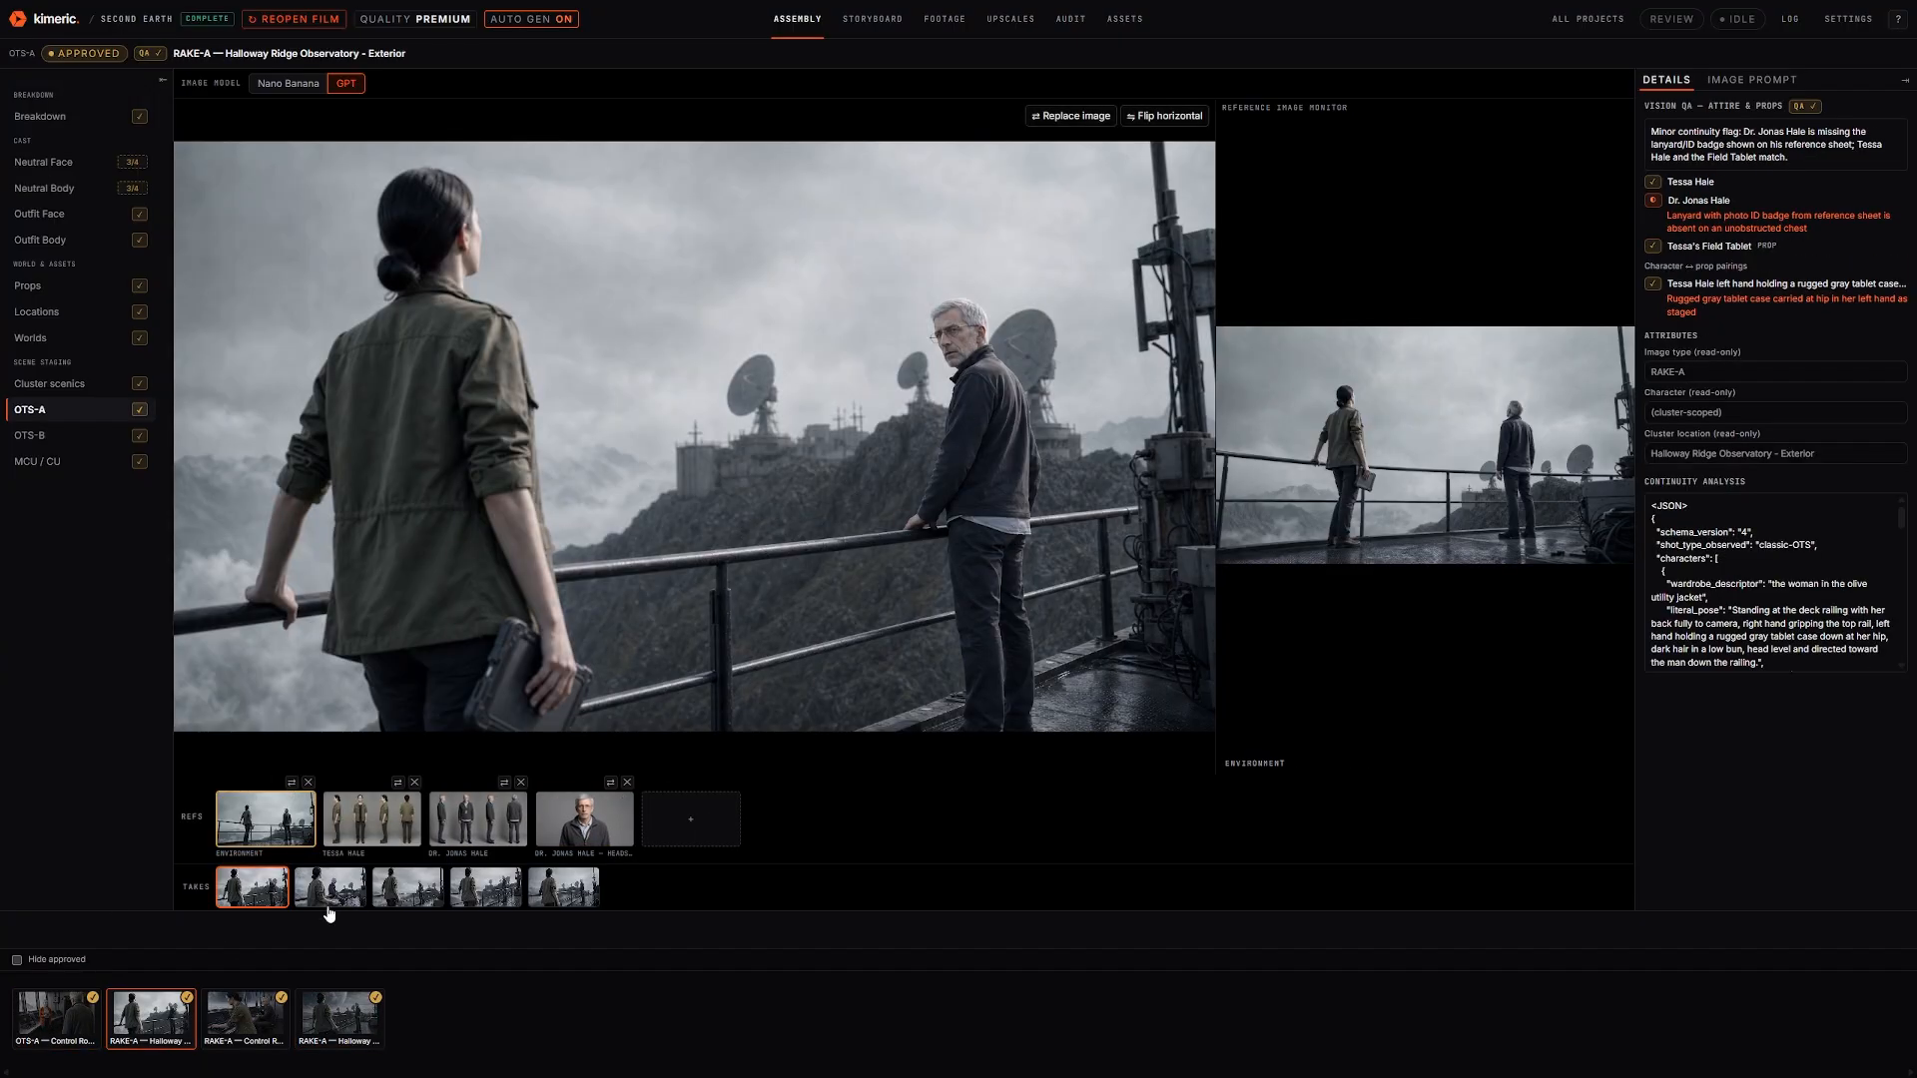
pyautogui.click(236, 1009)
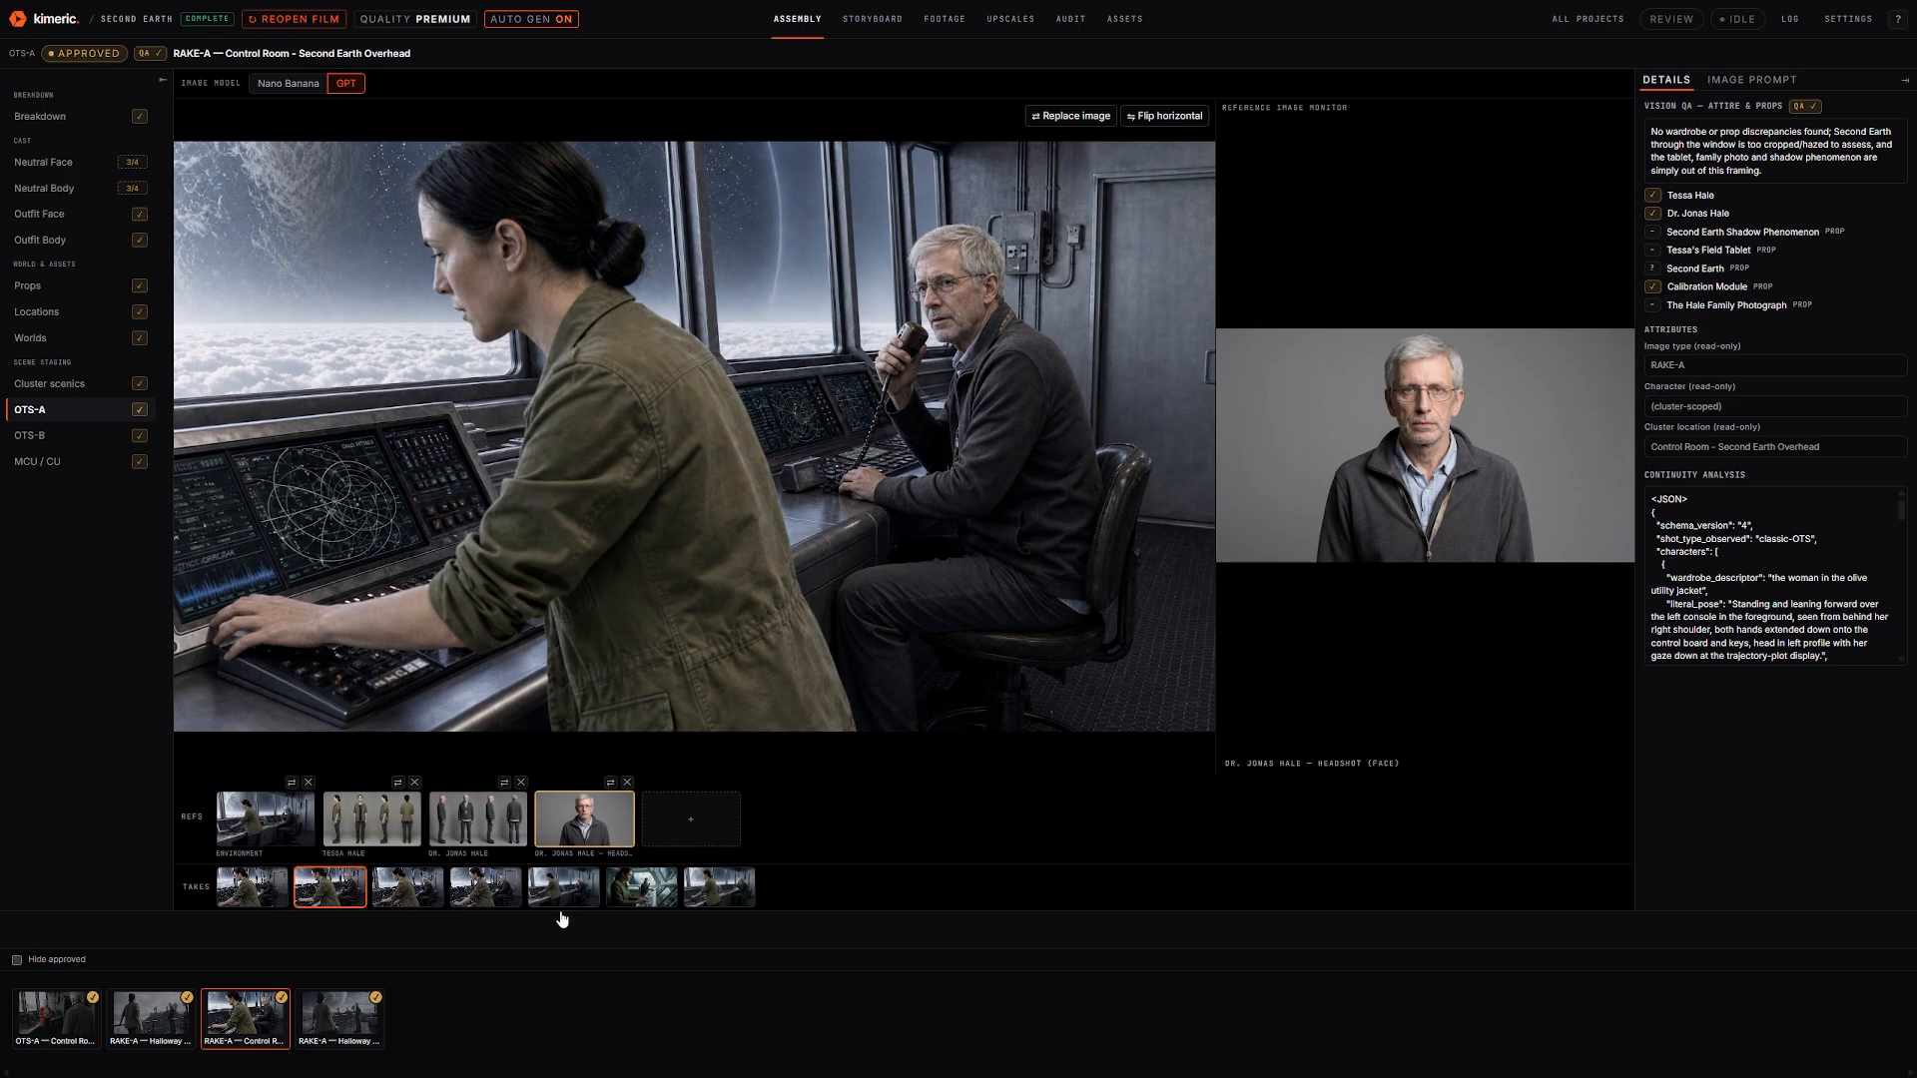
pyautogui.click(332, 1018)
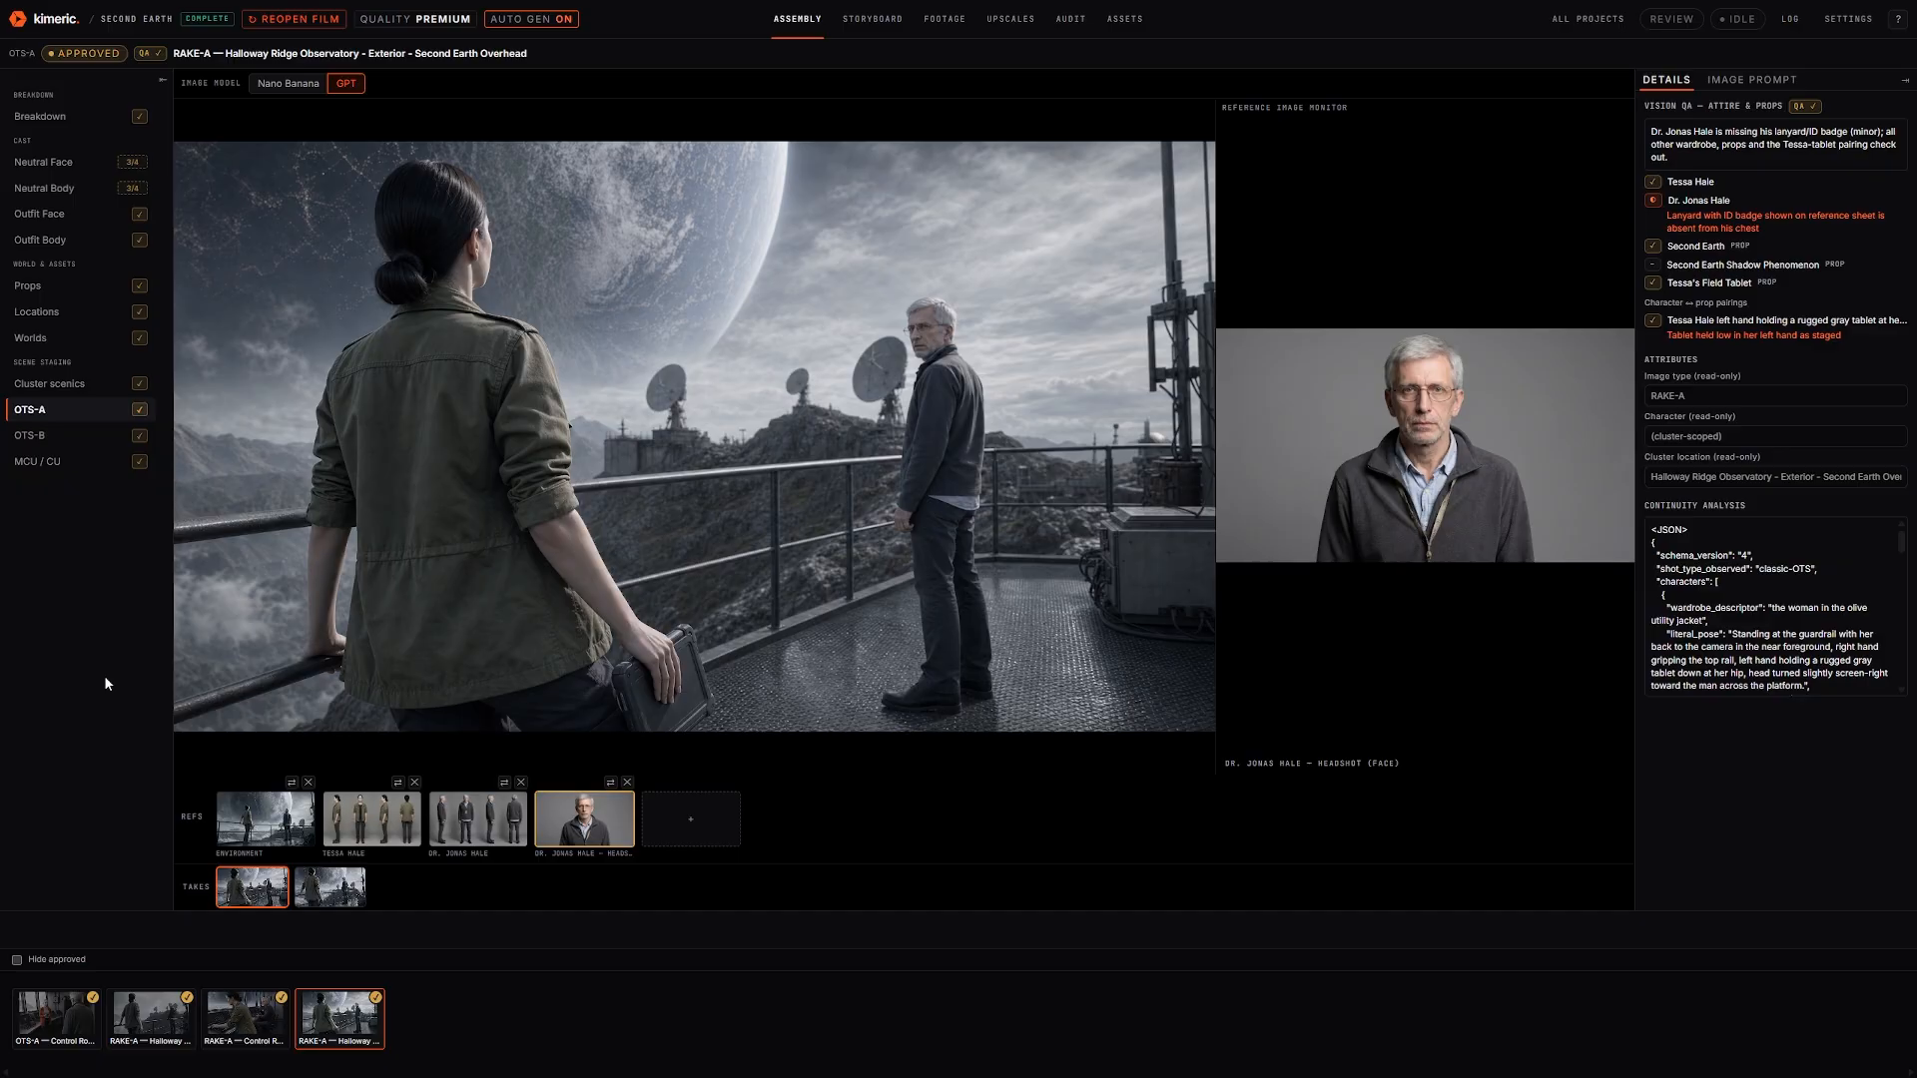
pyautogui.click(77, 432)
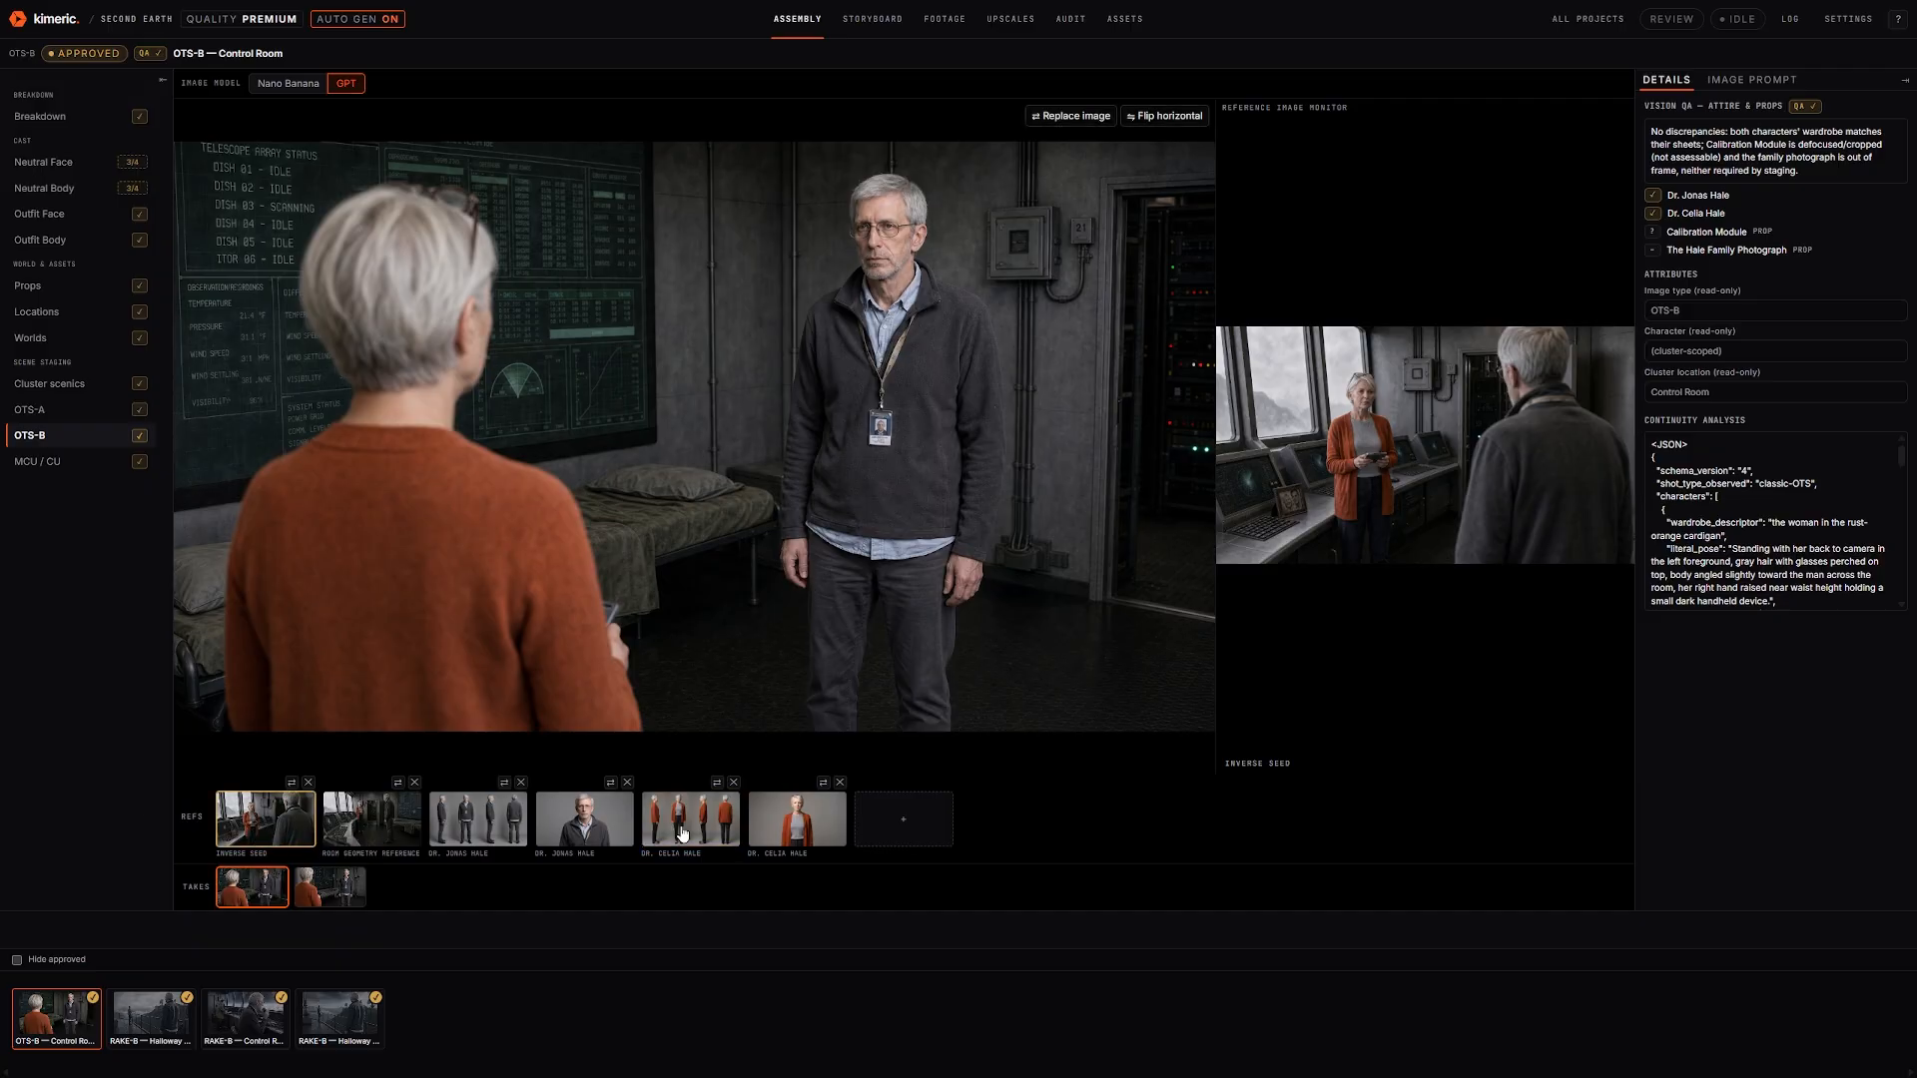
# Inspect the inverse seed reference and the OTS-B image enlarged
pyautogui.click(1366, 469)
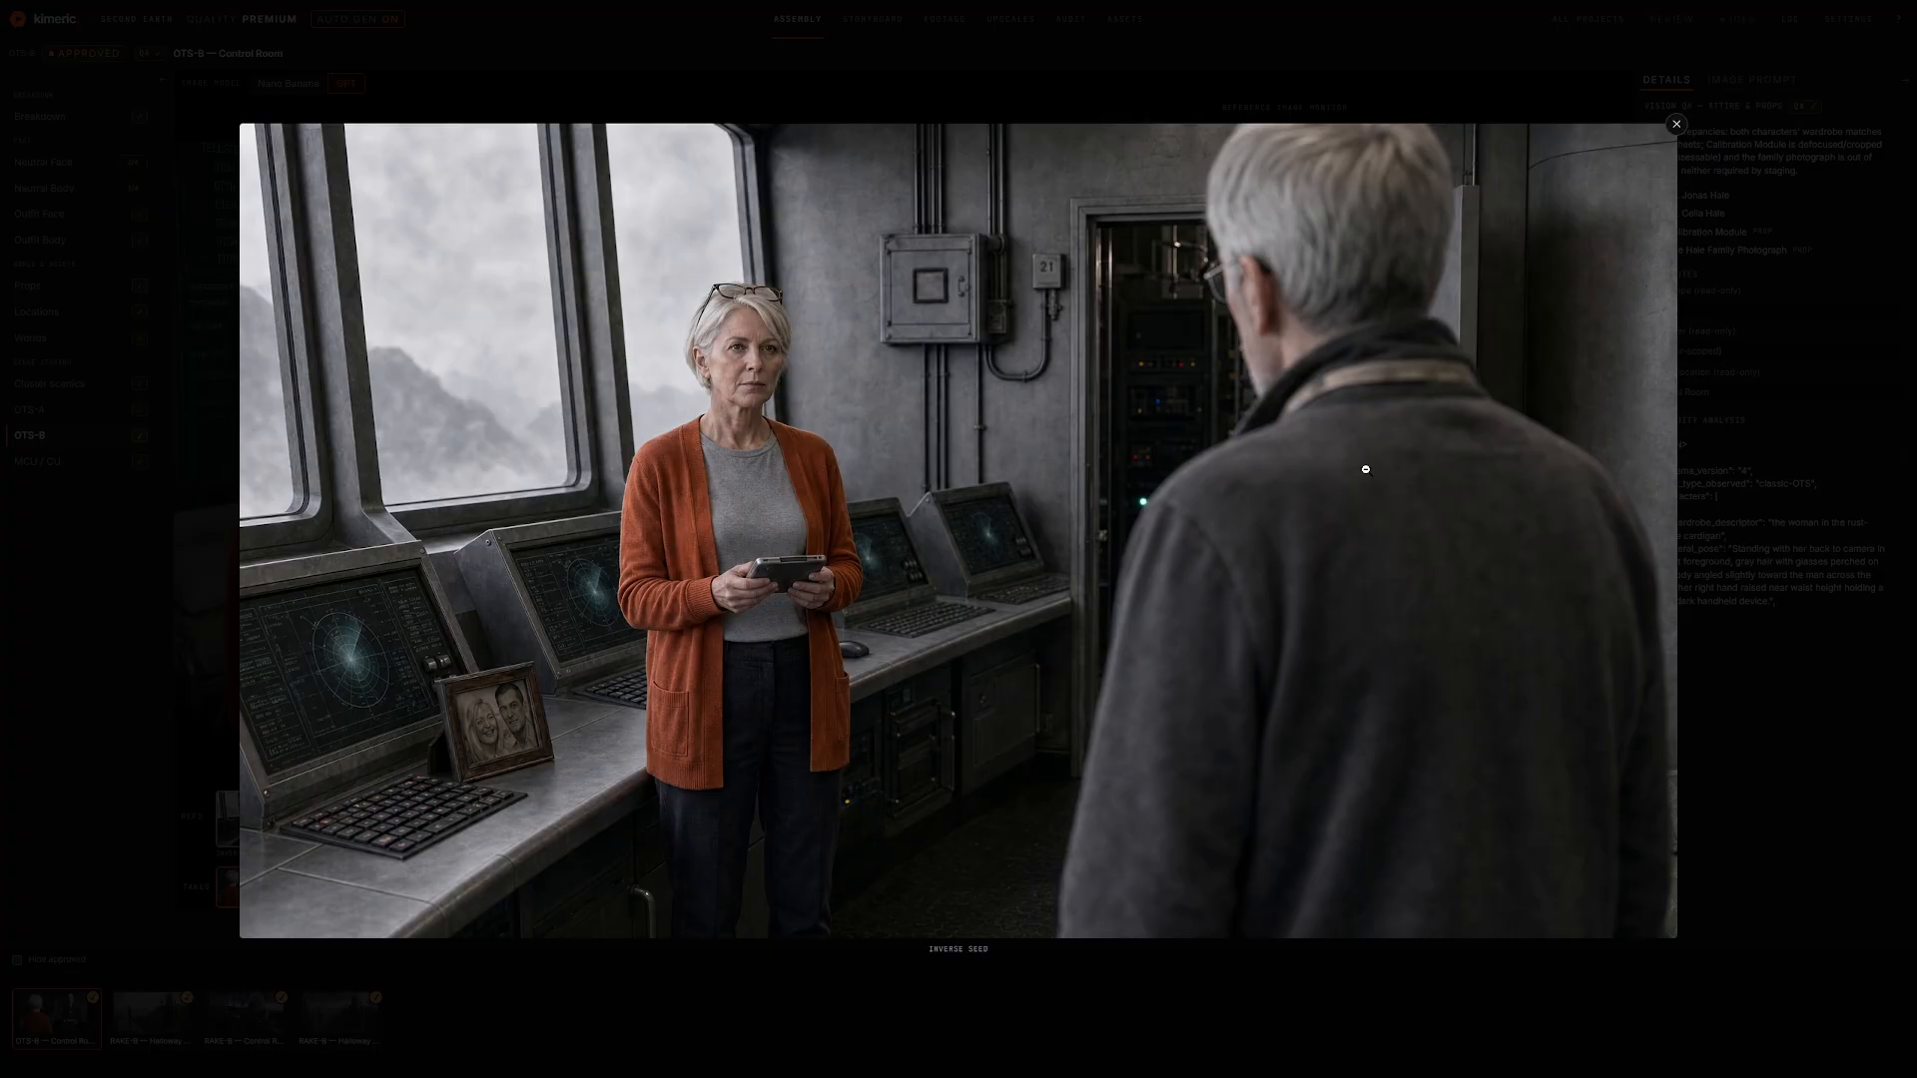
pyautogui.click(1174, 543)
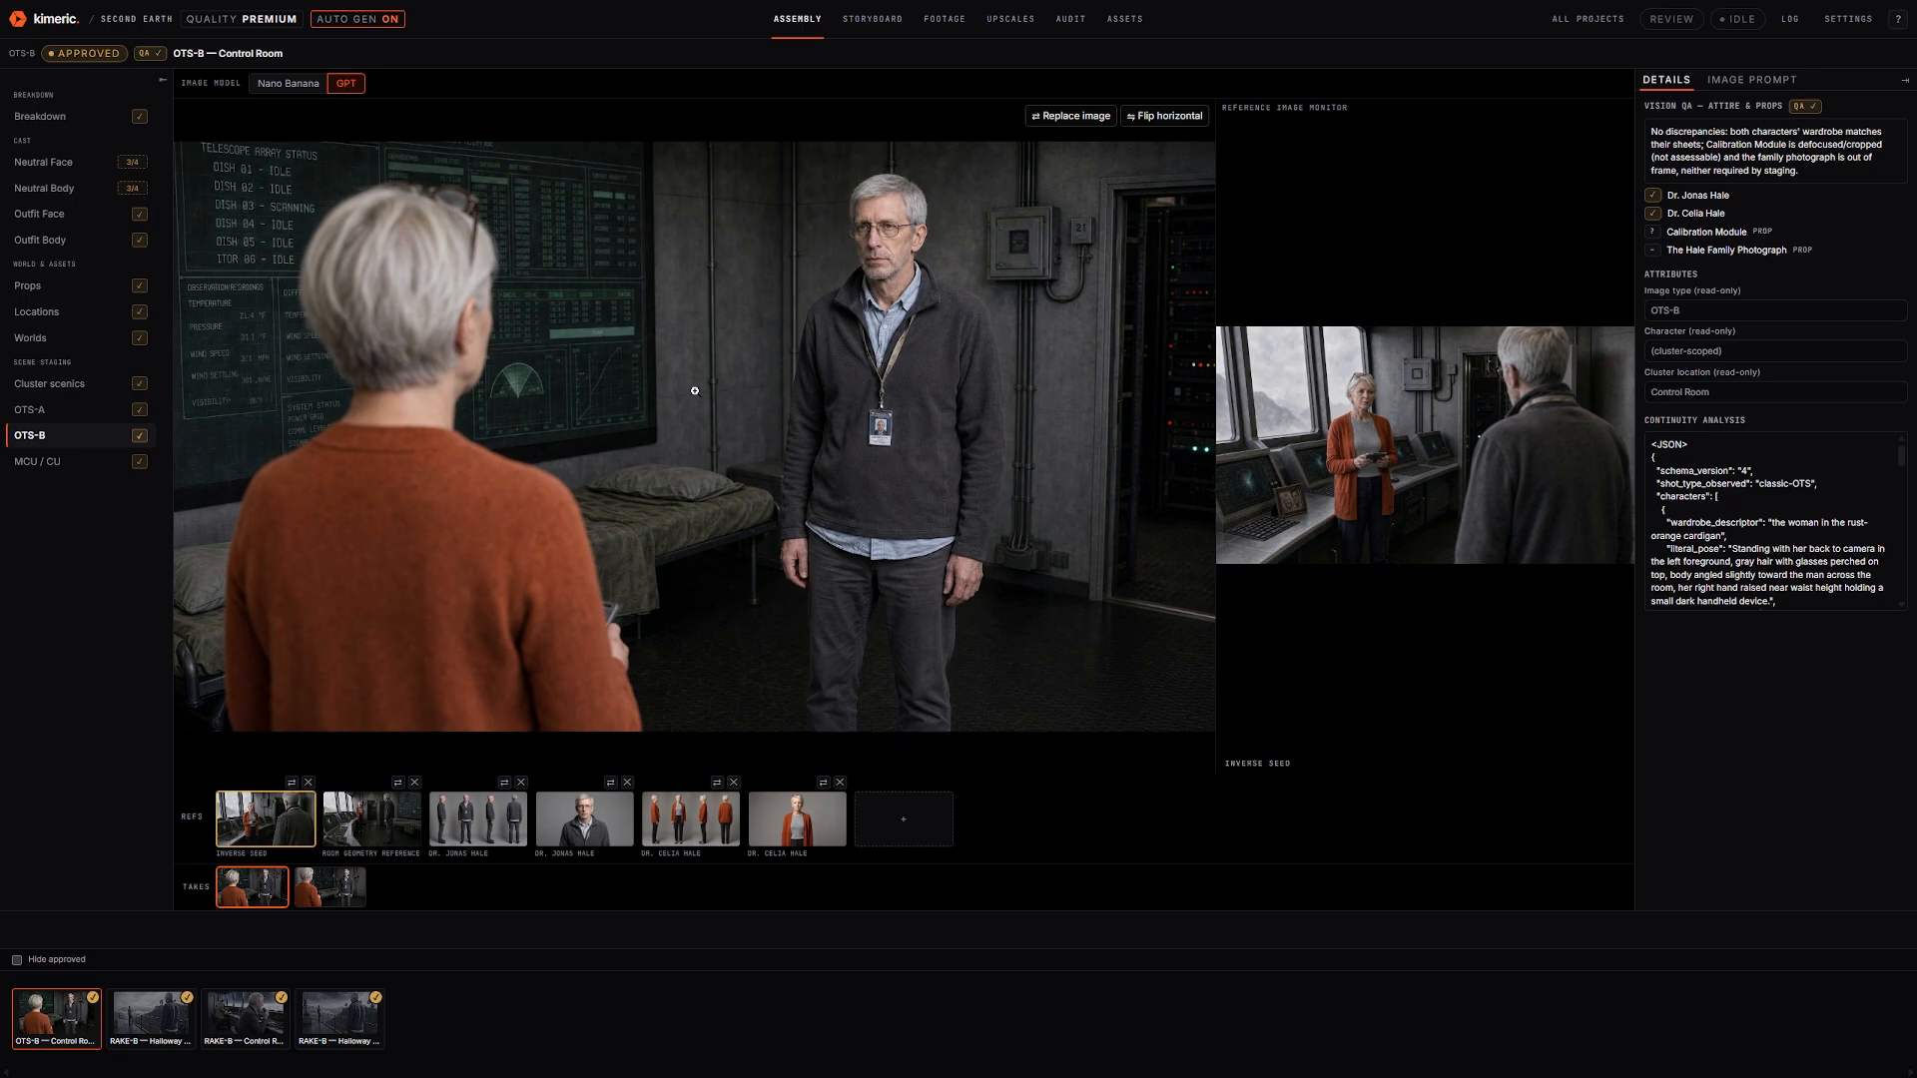
pyautogui.click(749, 403)
pyautogui.click(806, 466)
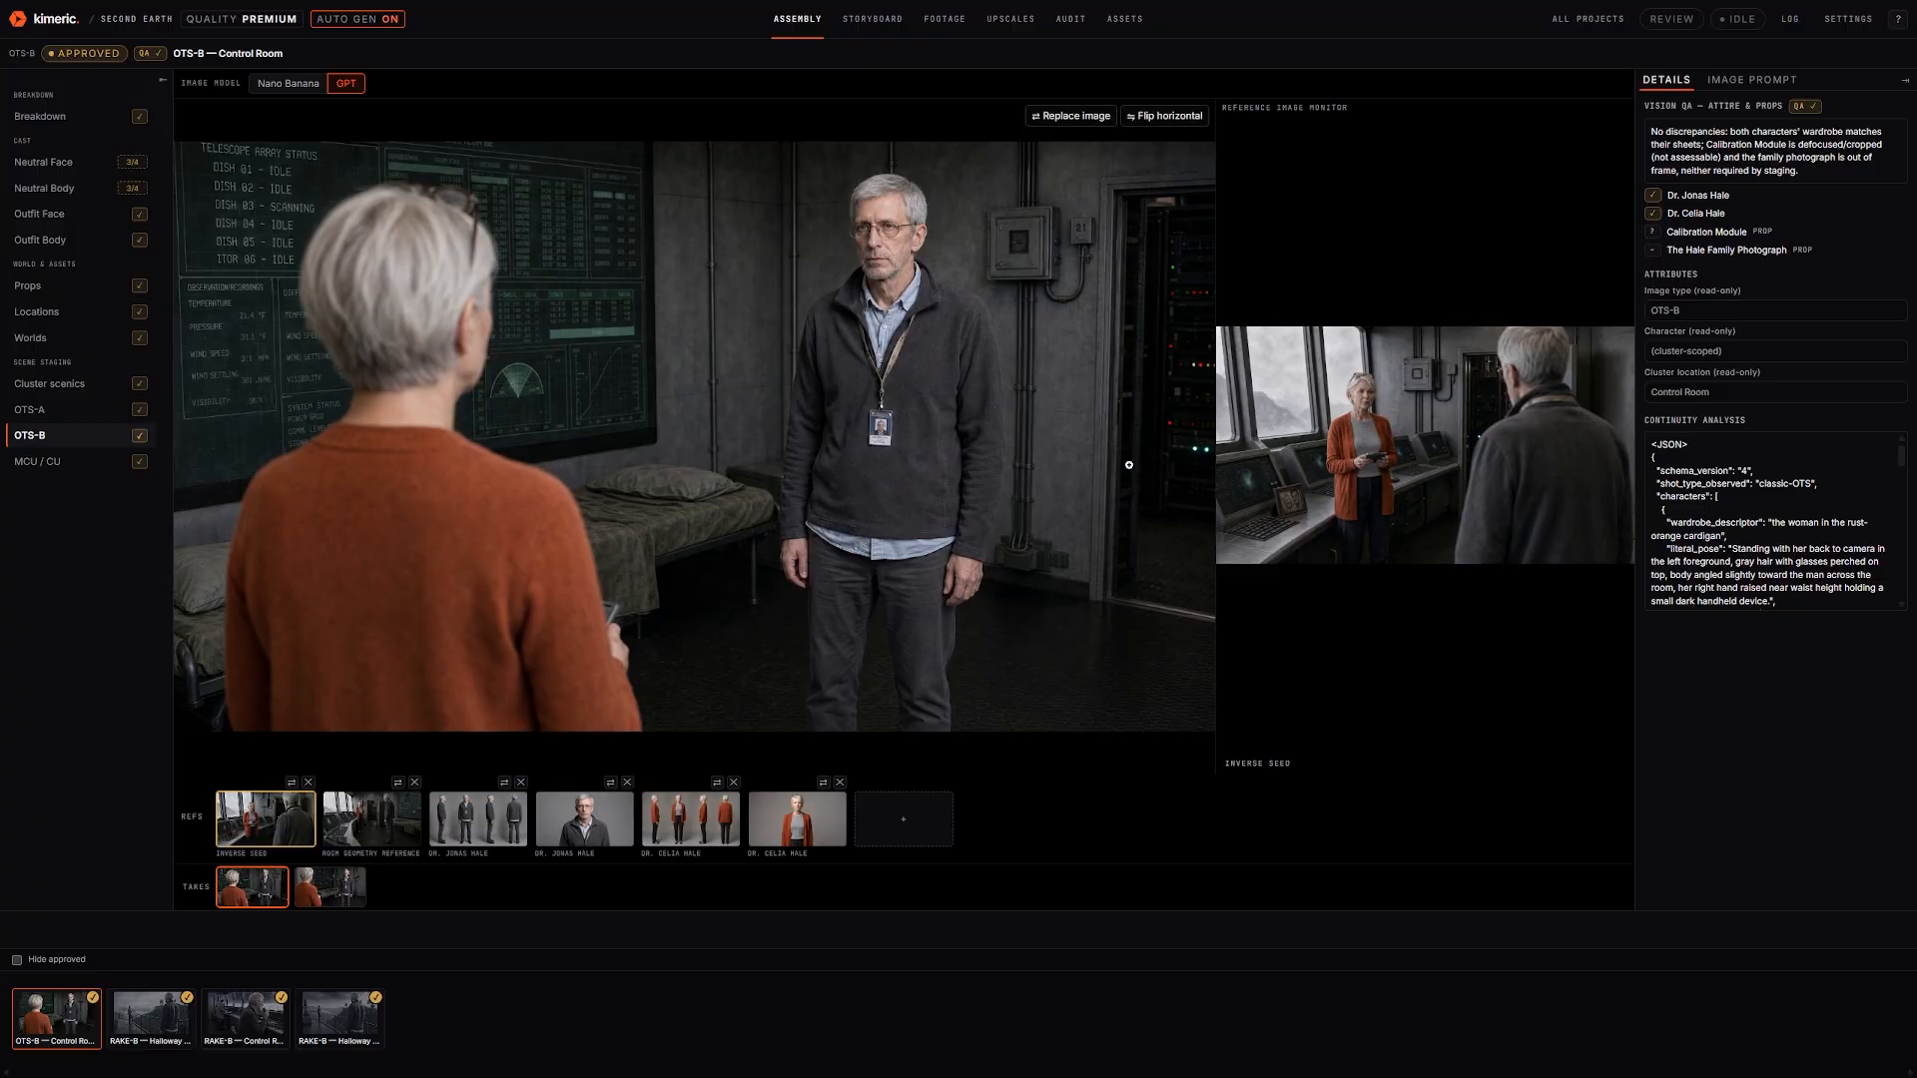
pyautogui.click(1368, 436)
pyautogui.click(1125, 480)
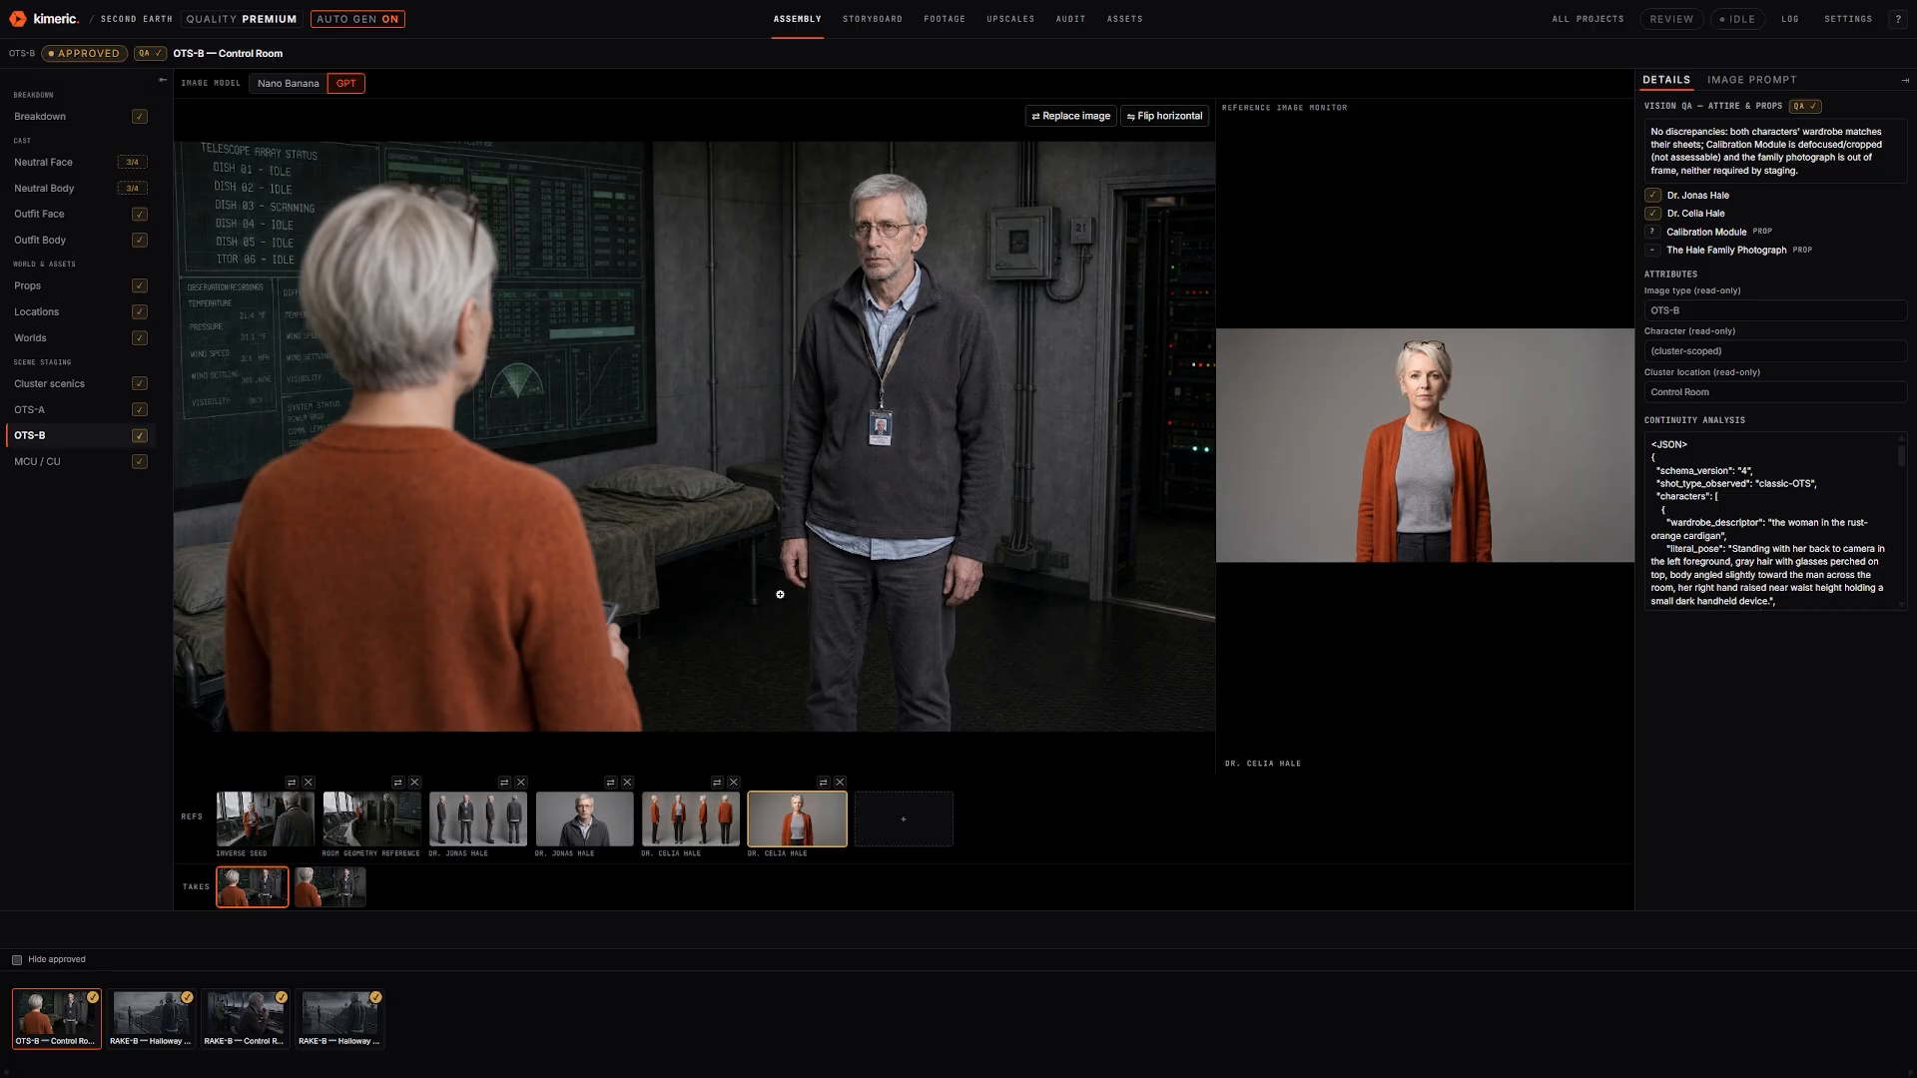
# Inspect the Dr. Celia Hale reference, main OTS-B image and Dr. Jonas Hale reference enlarged, then go to MCU / CU
pyautogui.click(1357, 446)
pyautogui.click(1183, 482)
pyautogui.click(907, 249)
pyautogui.click(1196, 402)
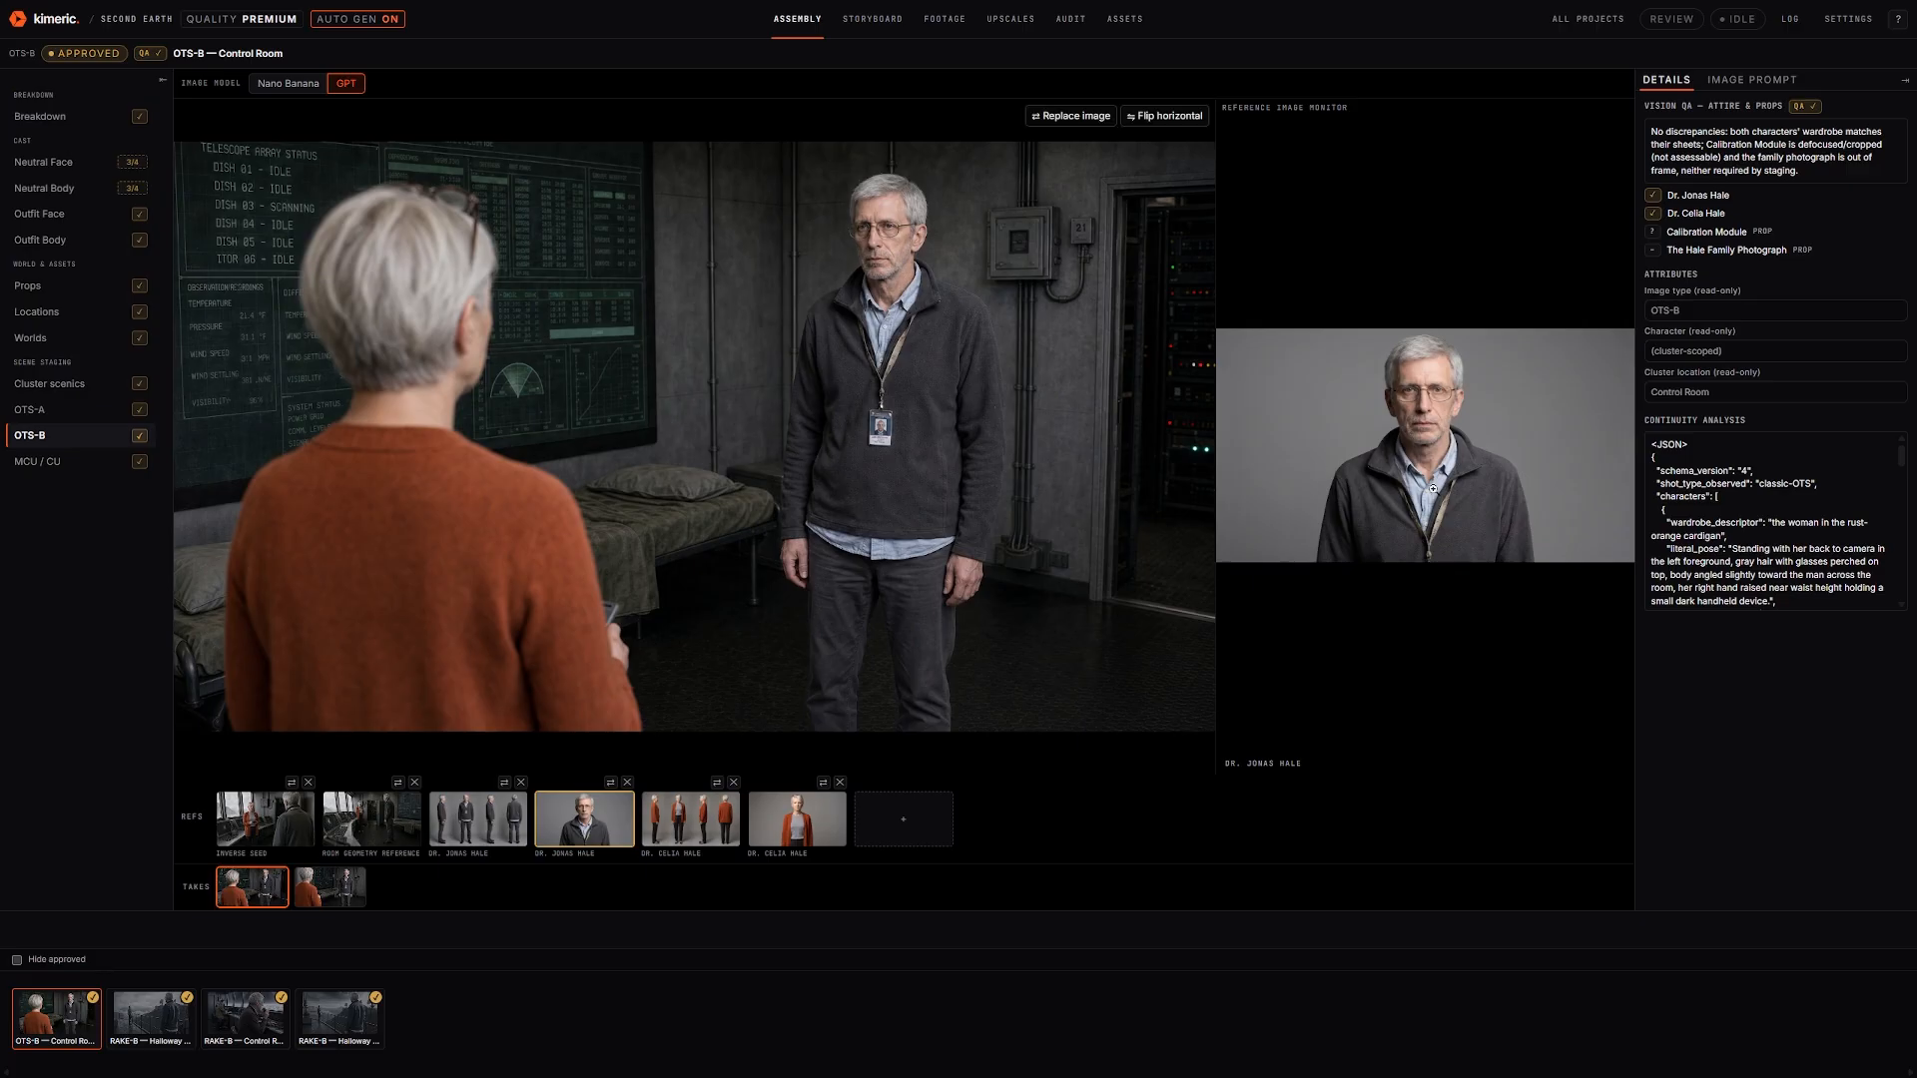
pyautogui.click(1375, 432)
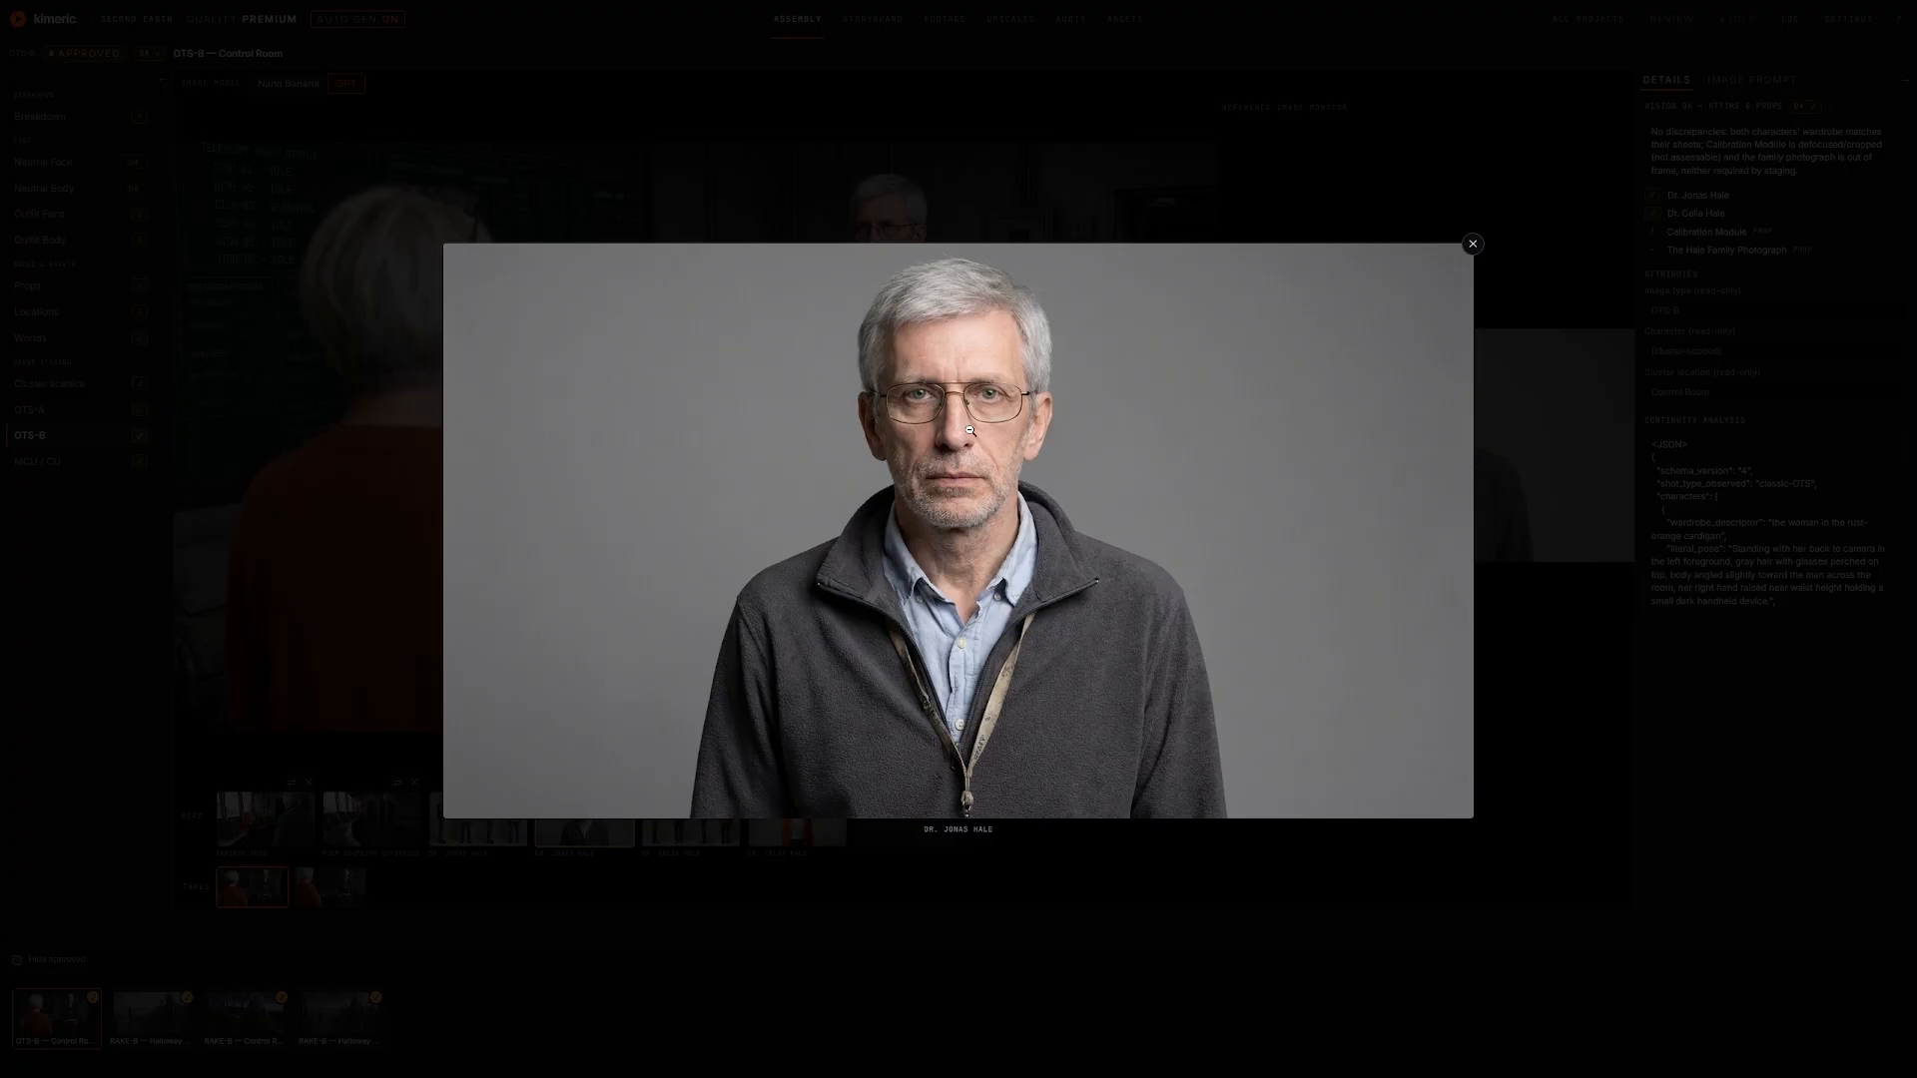
pyautogui.click(969, 430)
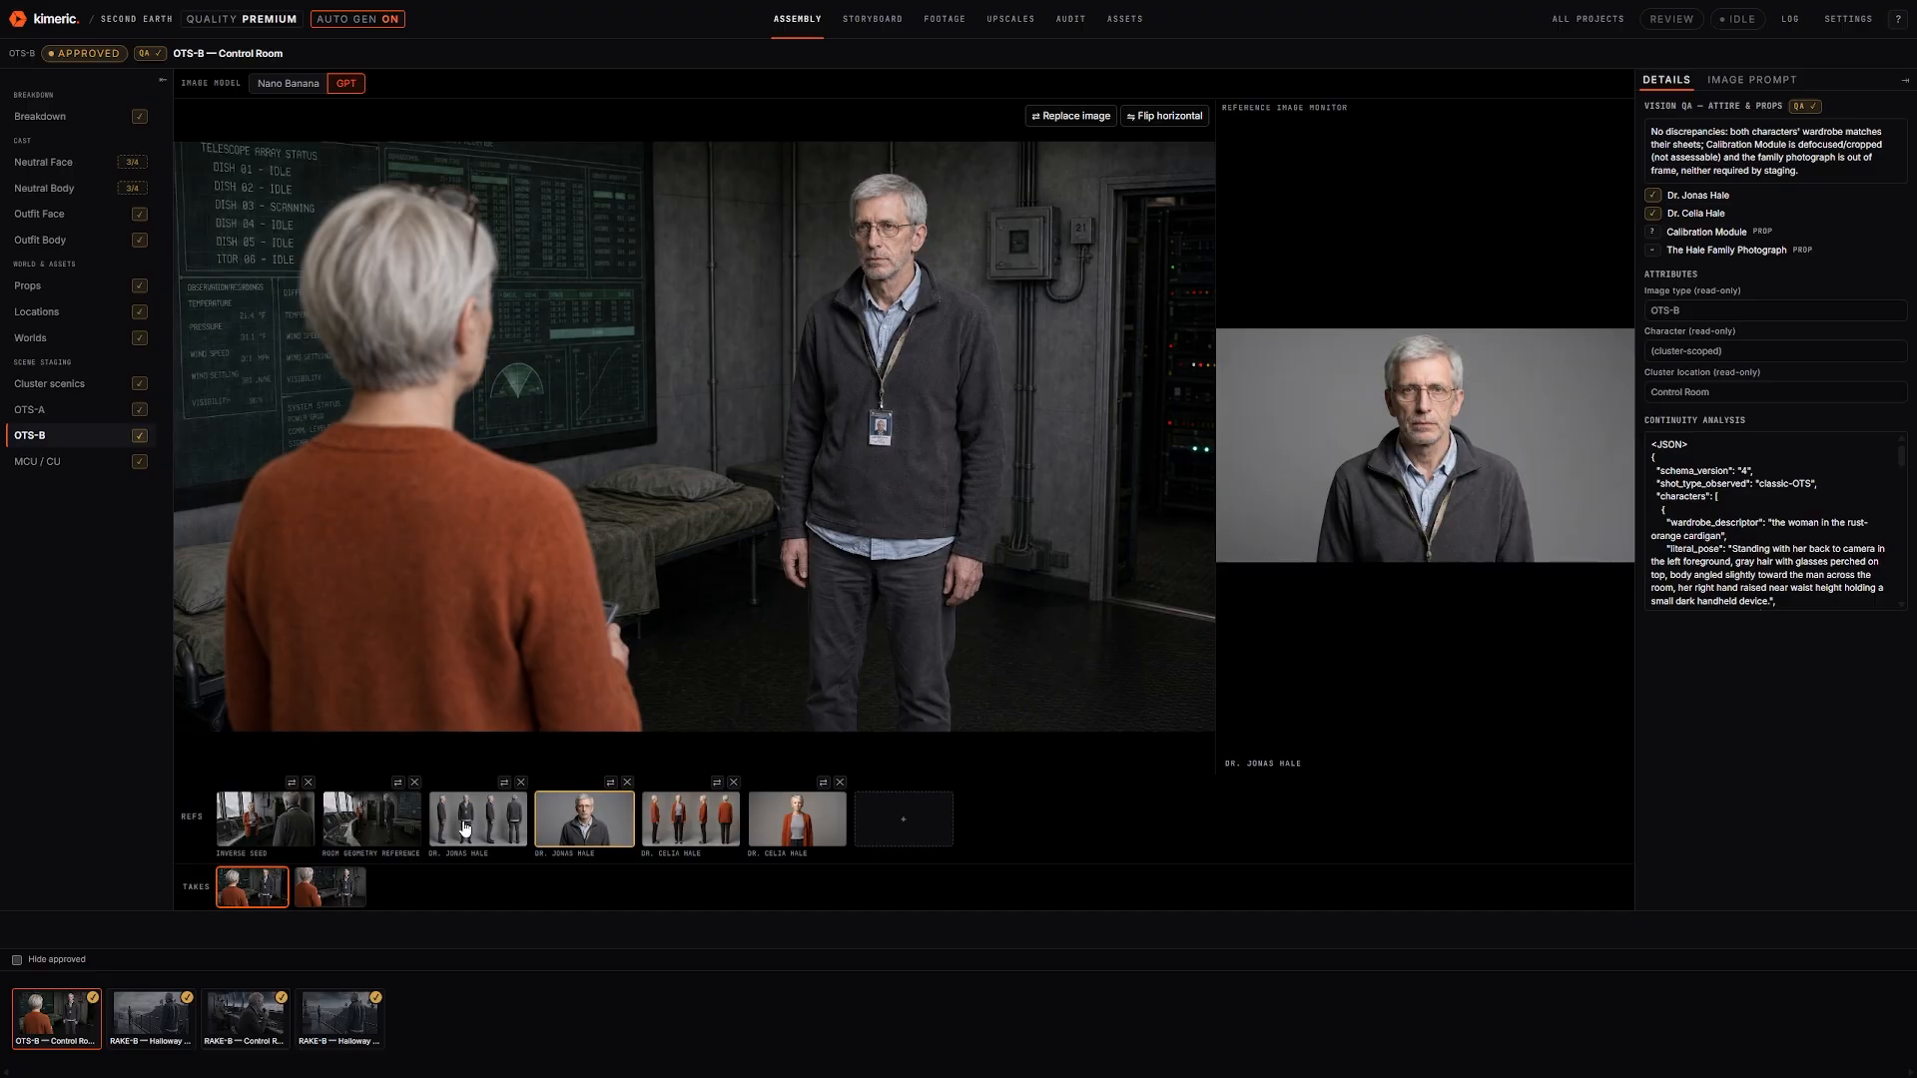
pyautogui.click(75, 469)
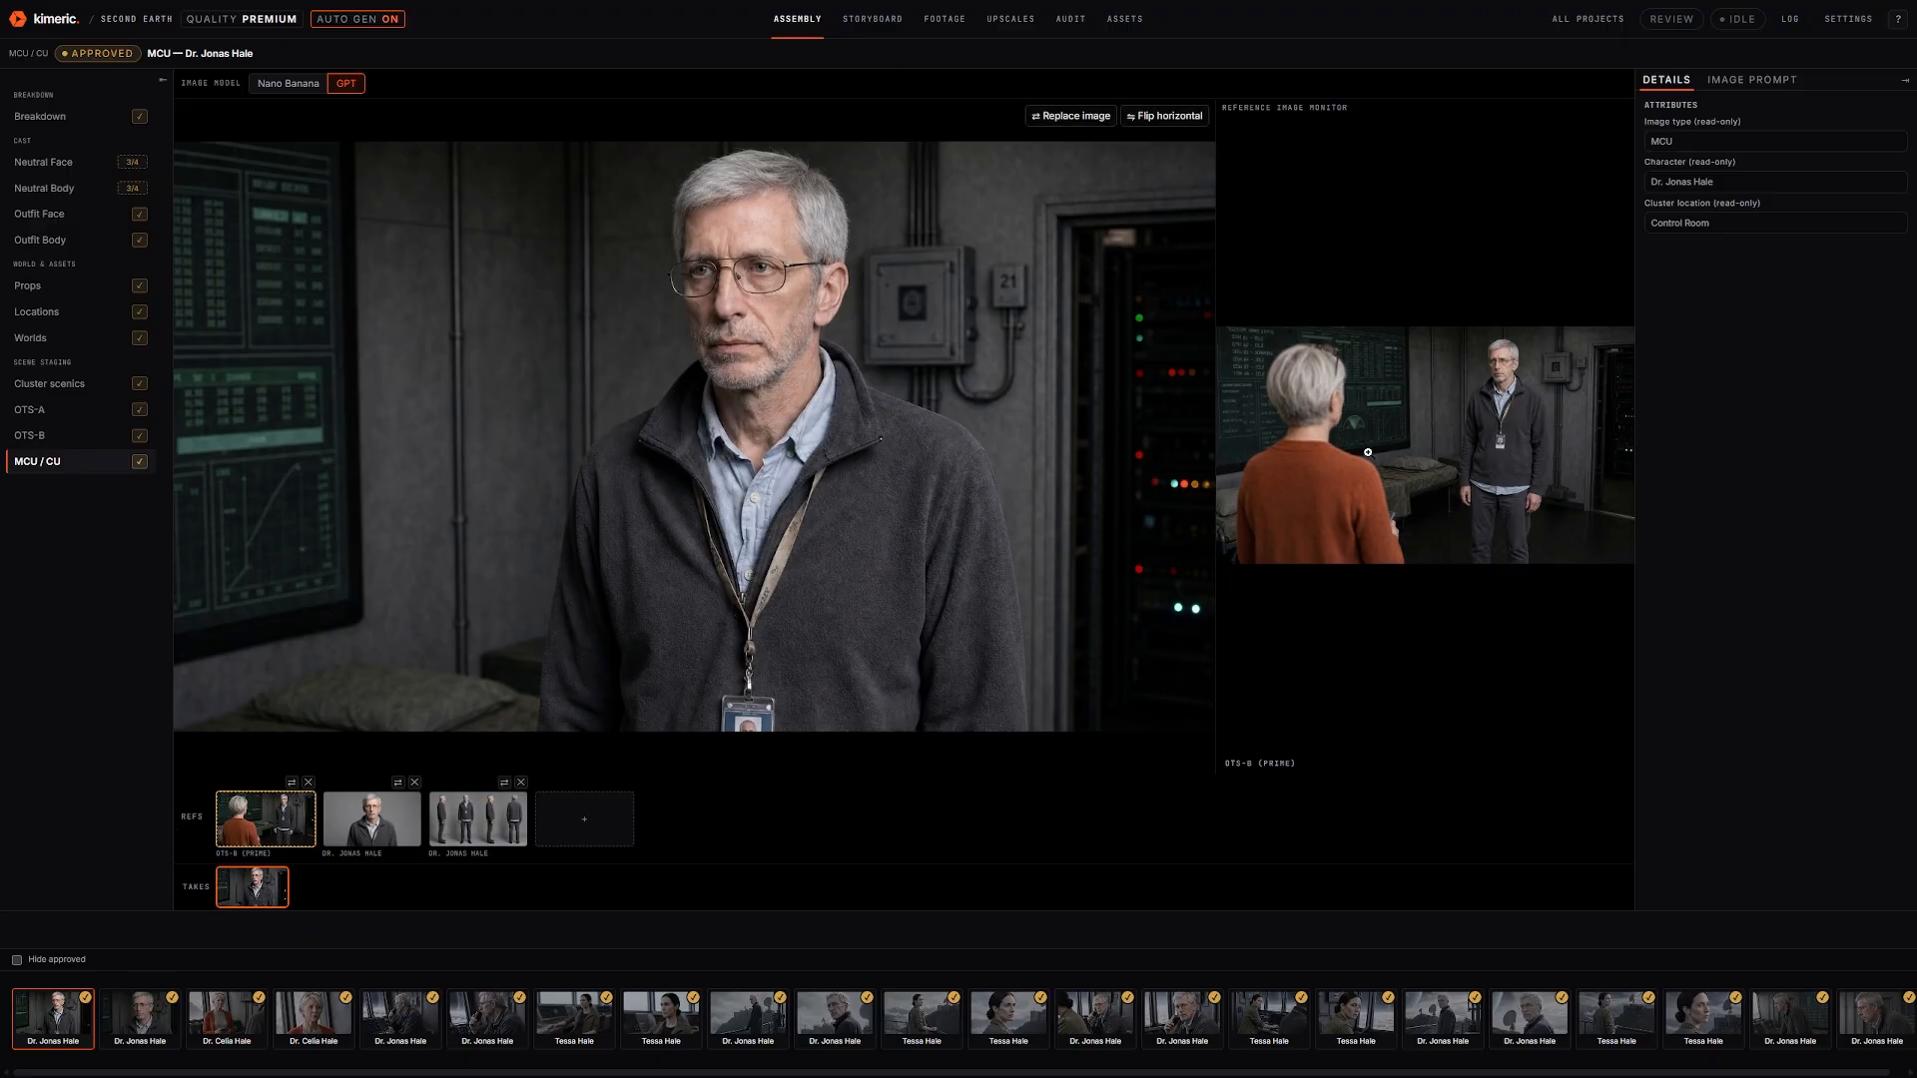
# Check the OTS-B (PRIME) reference enlarged, then open Dr. Jonas Hale's CU shot
pyautogui.click(265, 819)
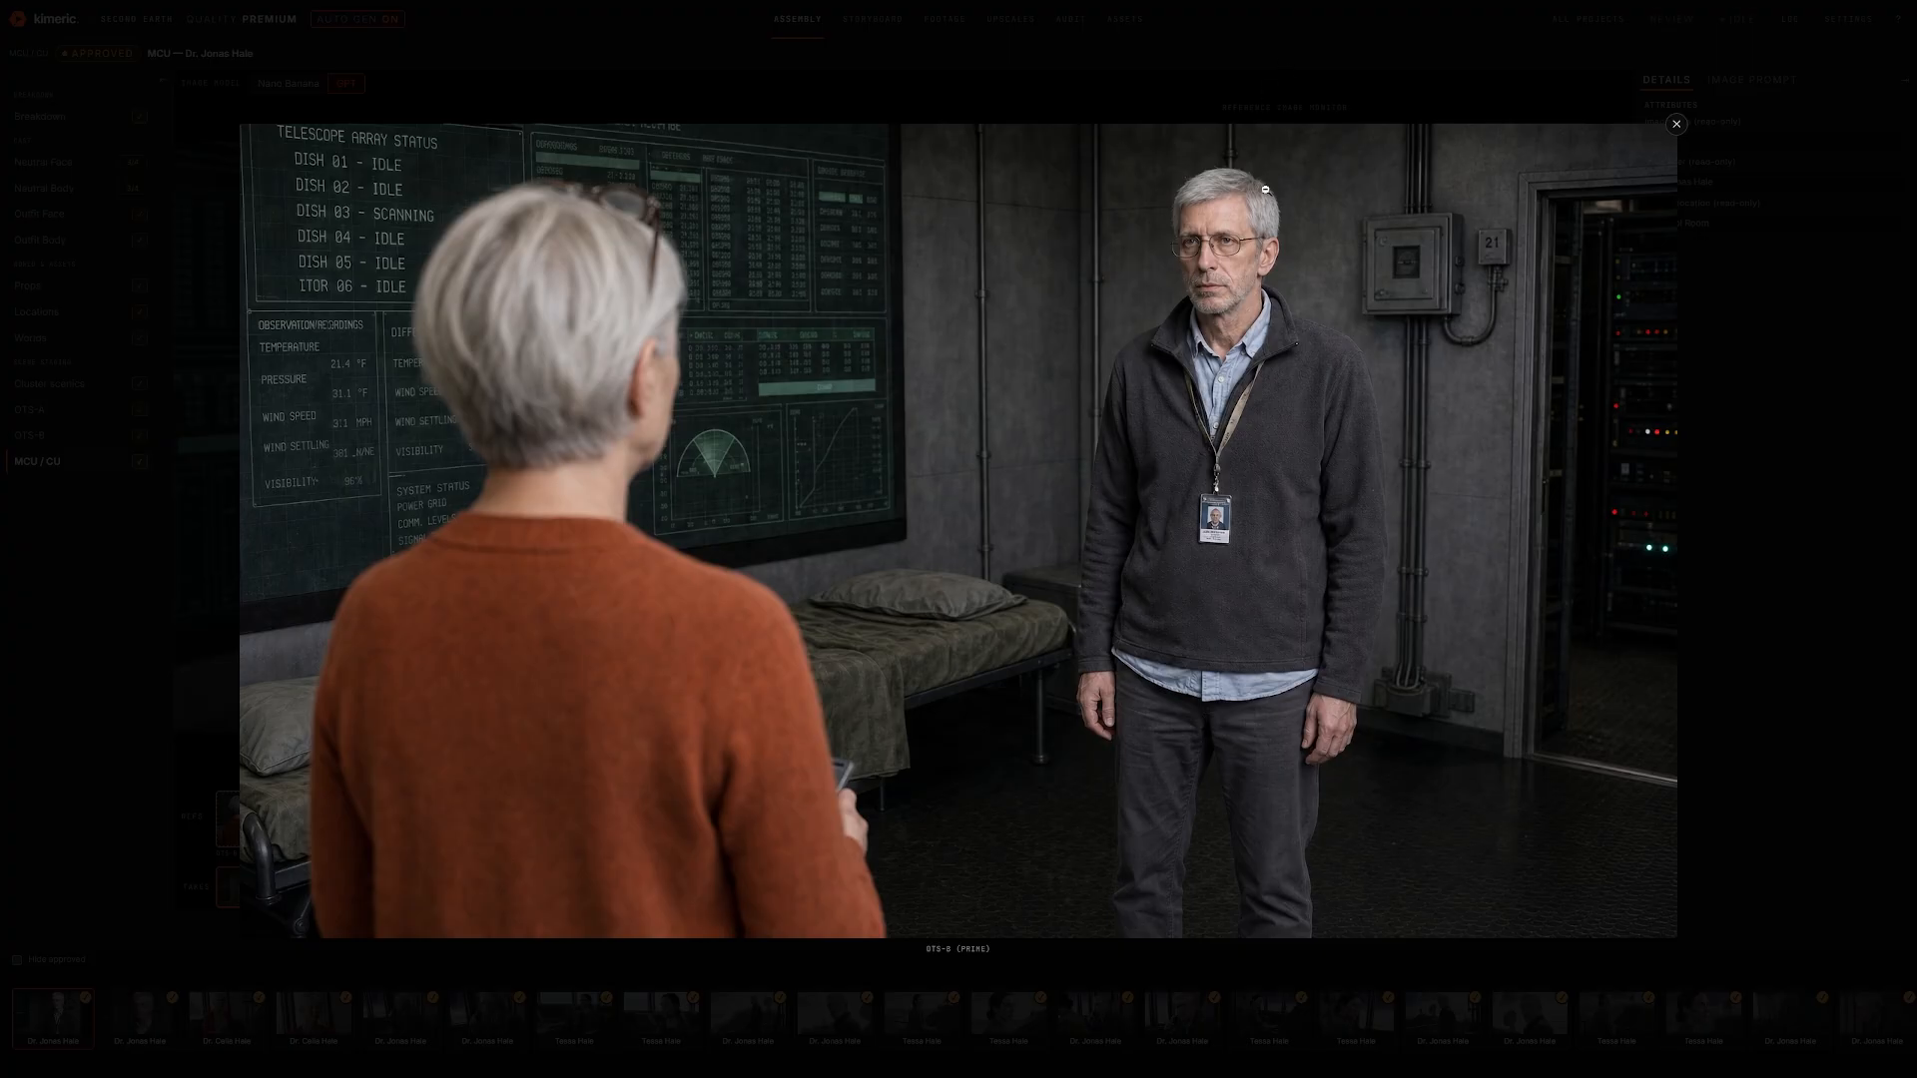
pyautogui.click(1149, 442)
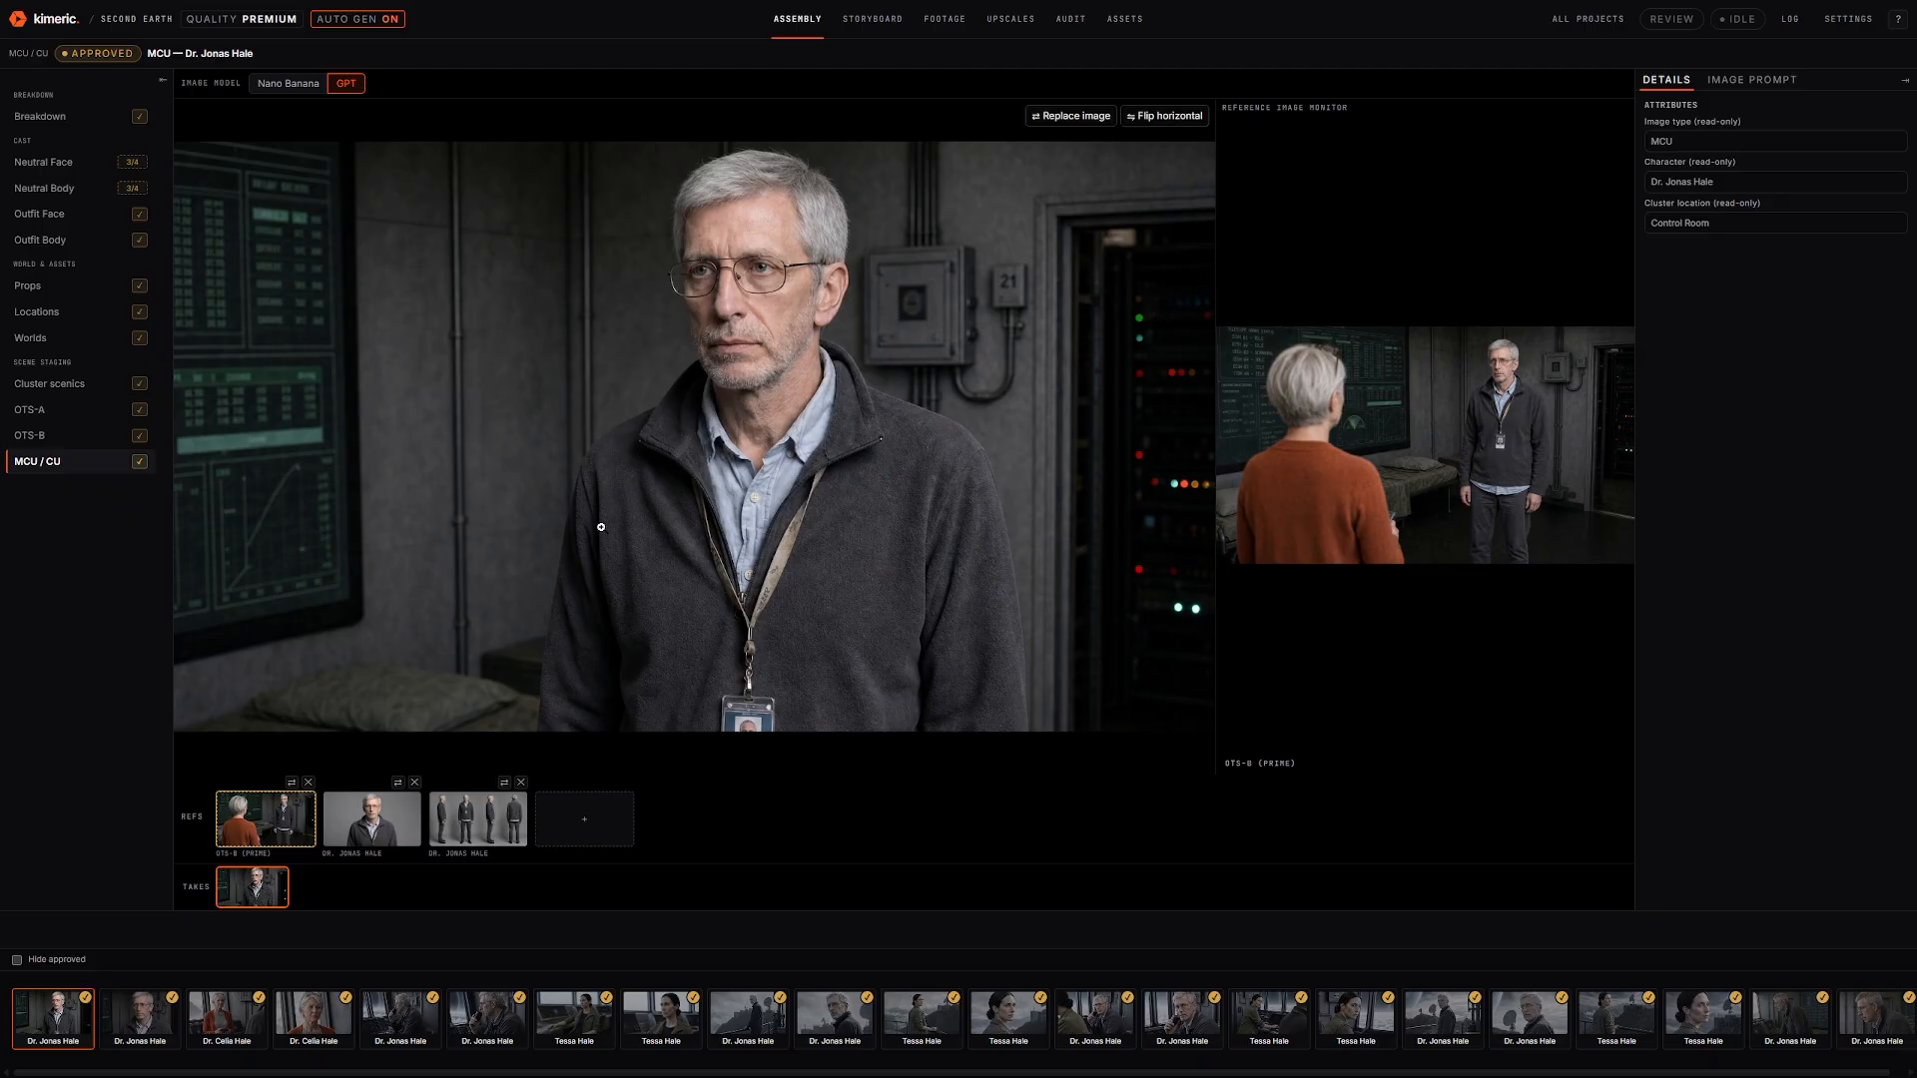
pyautogui.click(122, 1017)
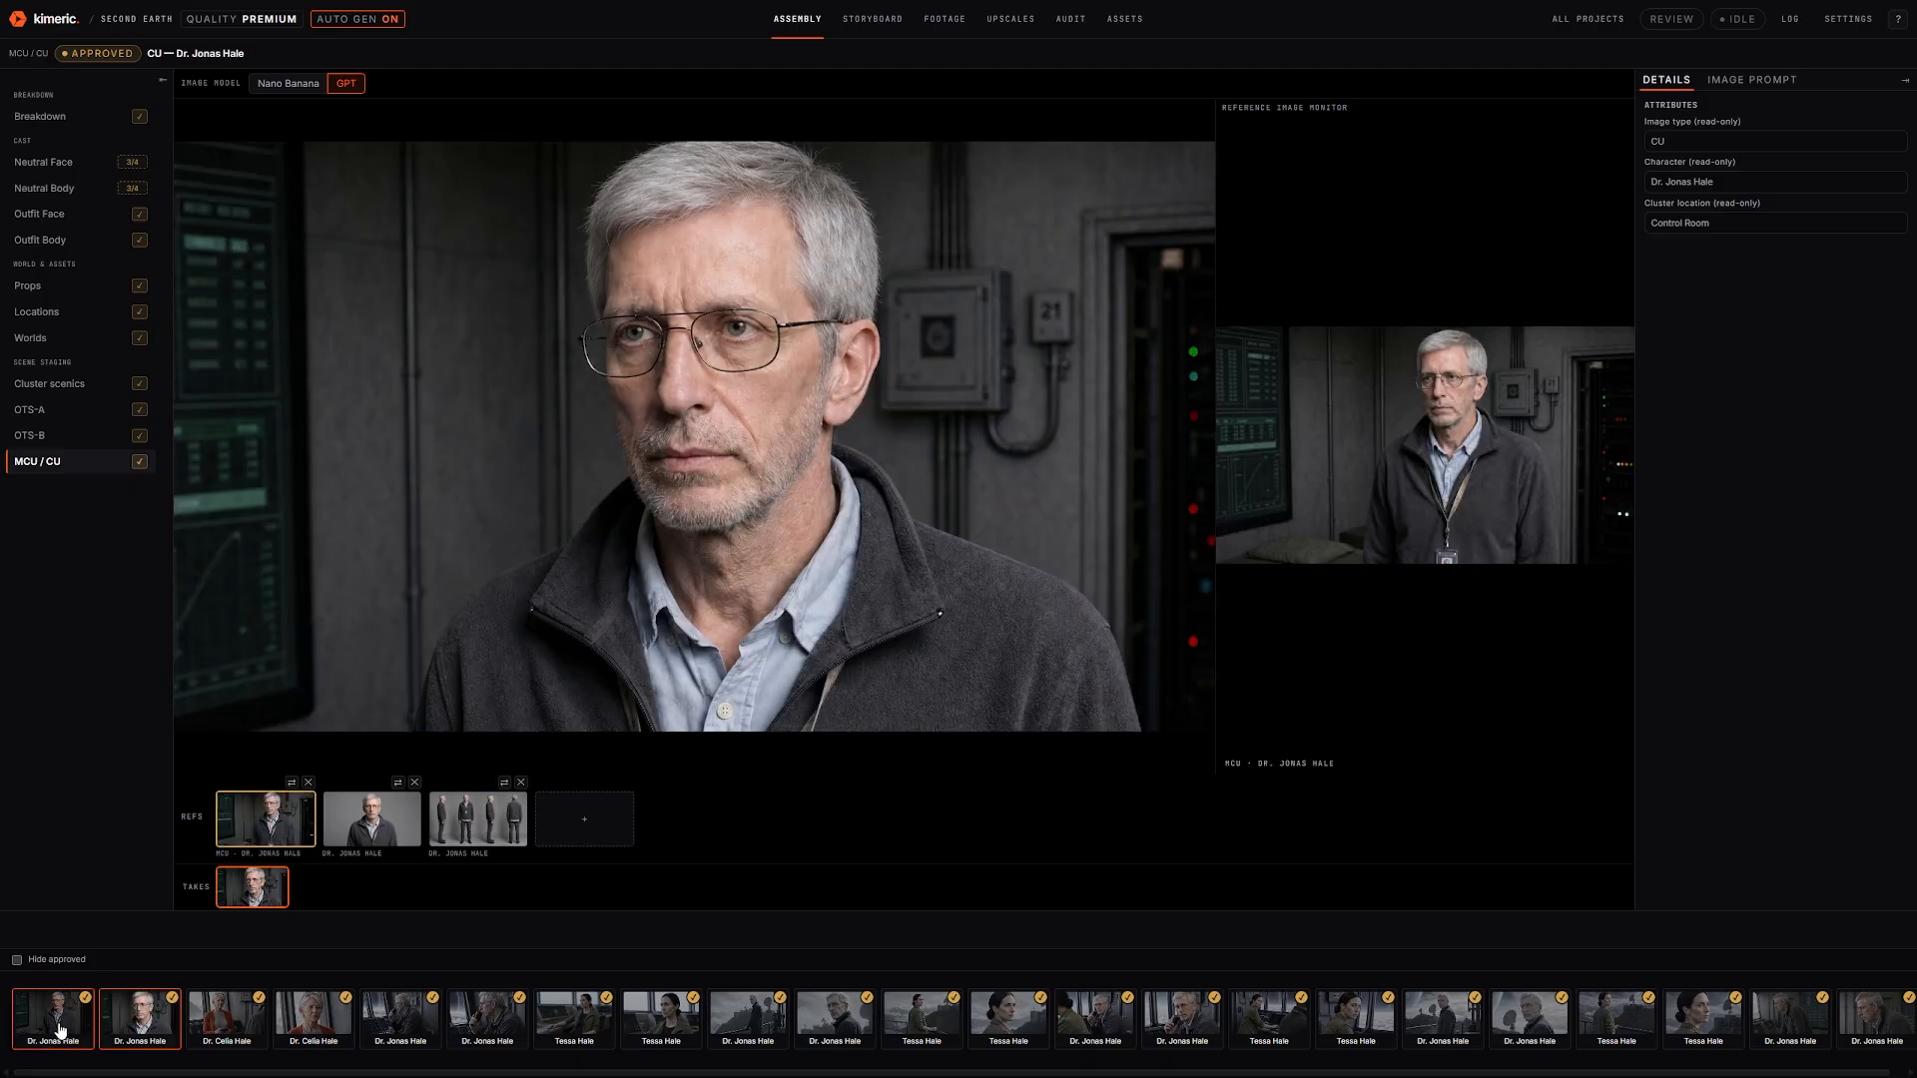
# Step through the close-ups from Dr. Celia Hale's MCU through Jonas and Tessa shots, then open the Storyboard
pyautogui.click(243, 1032)
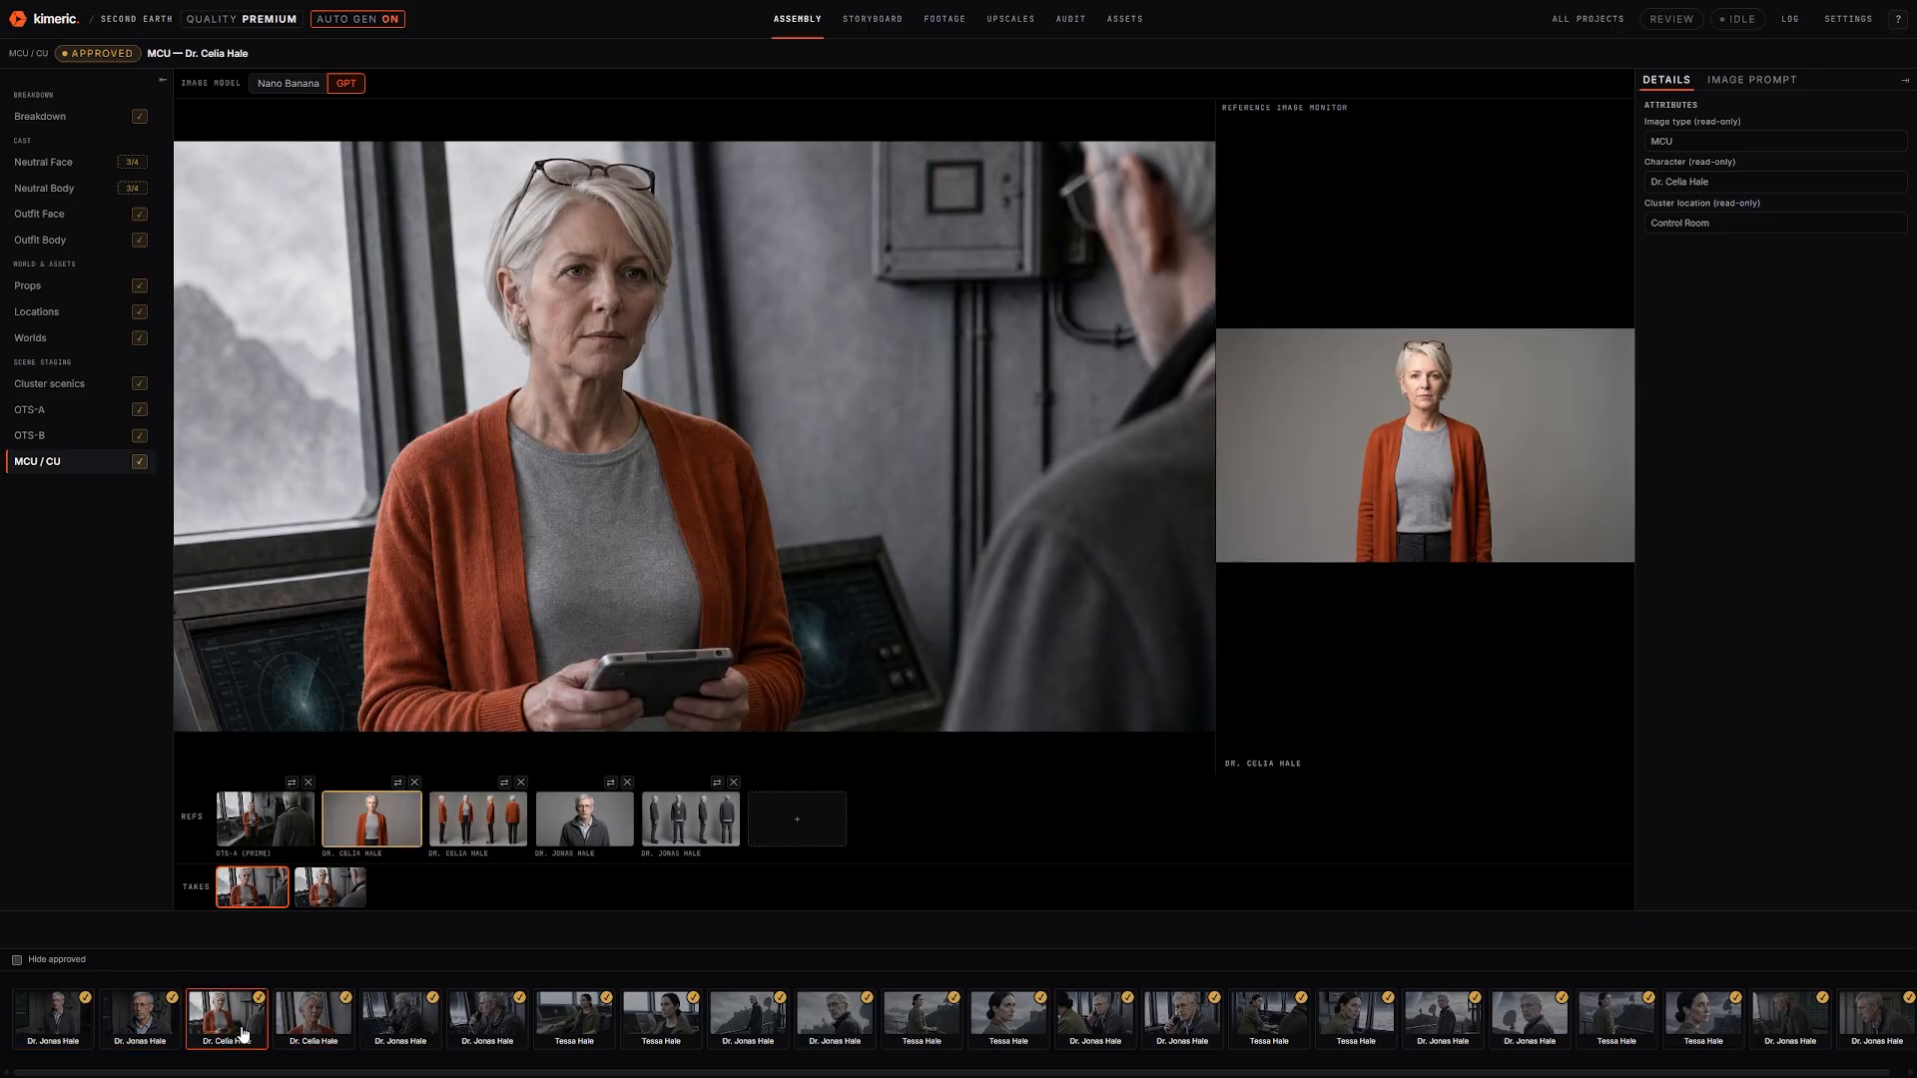
pyautogui.press('Right')
pyautogui.press('Right')
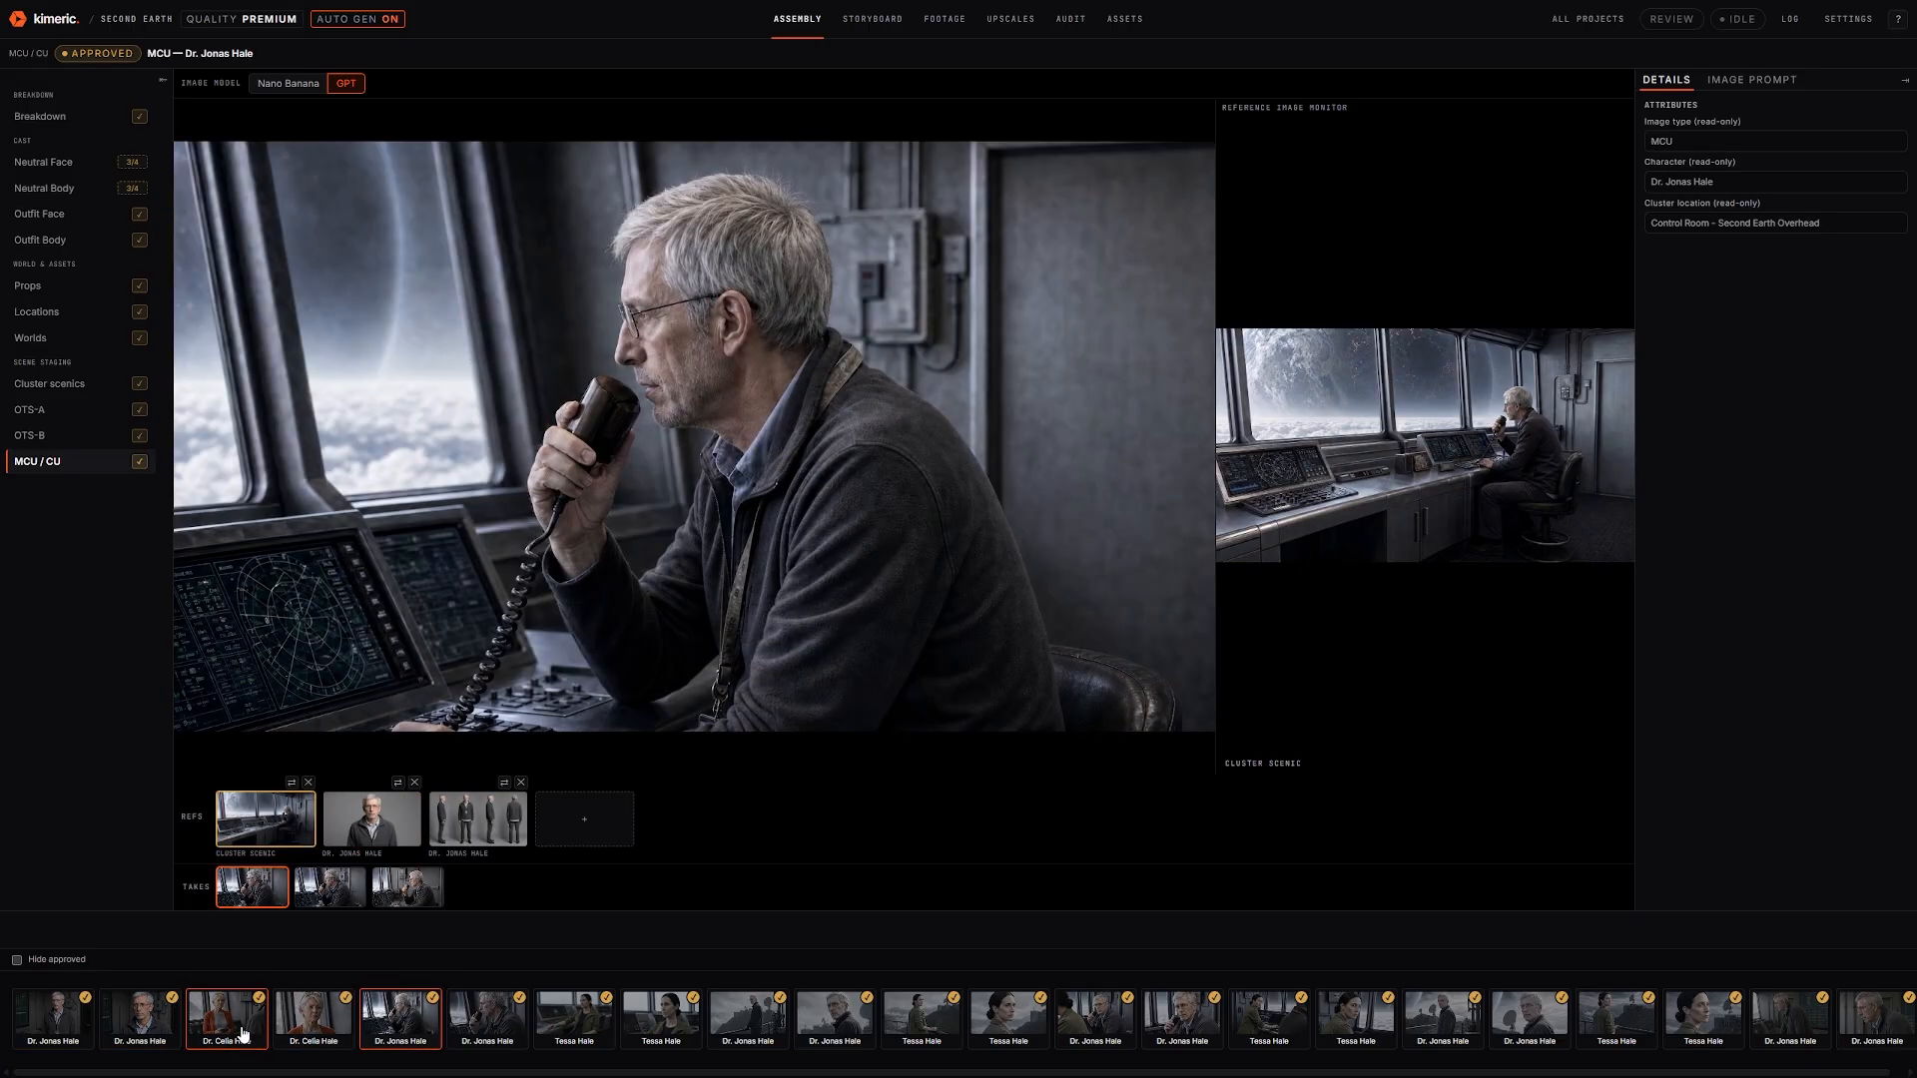
pyautogui.press('Right')
pyautogui.press('Right')
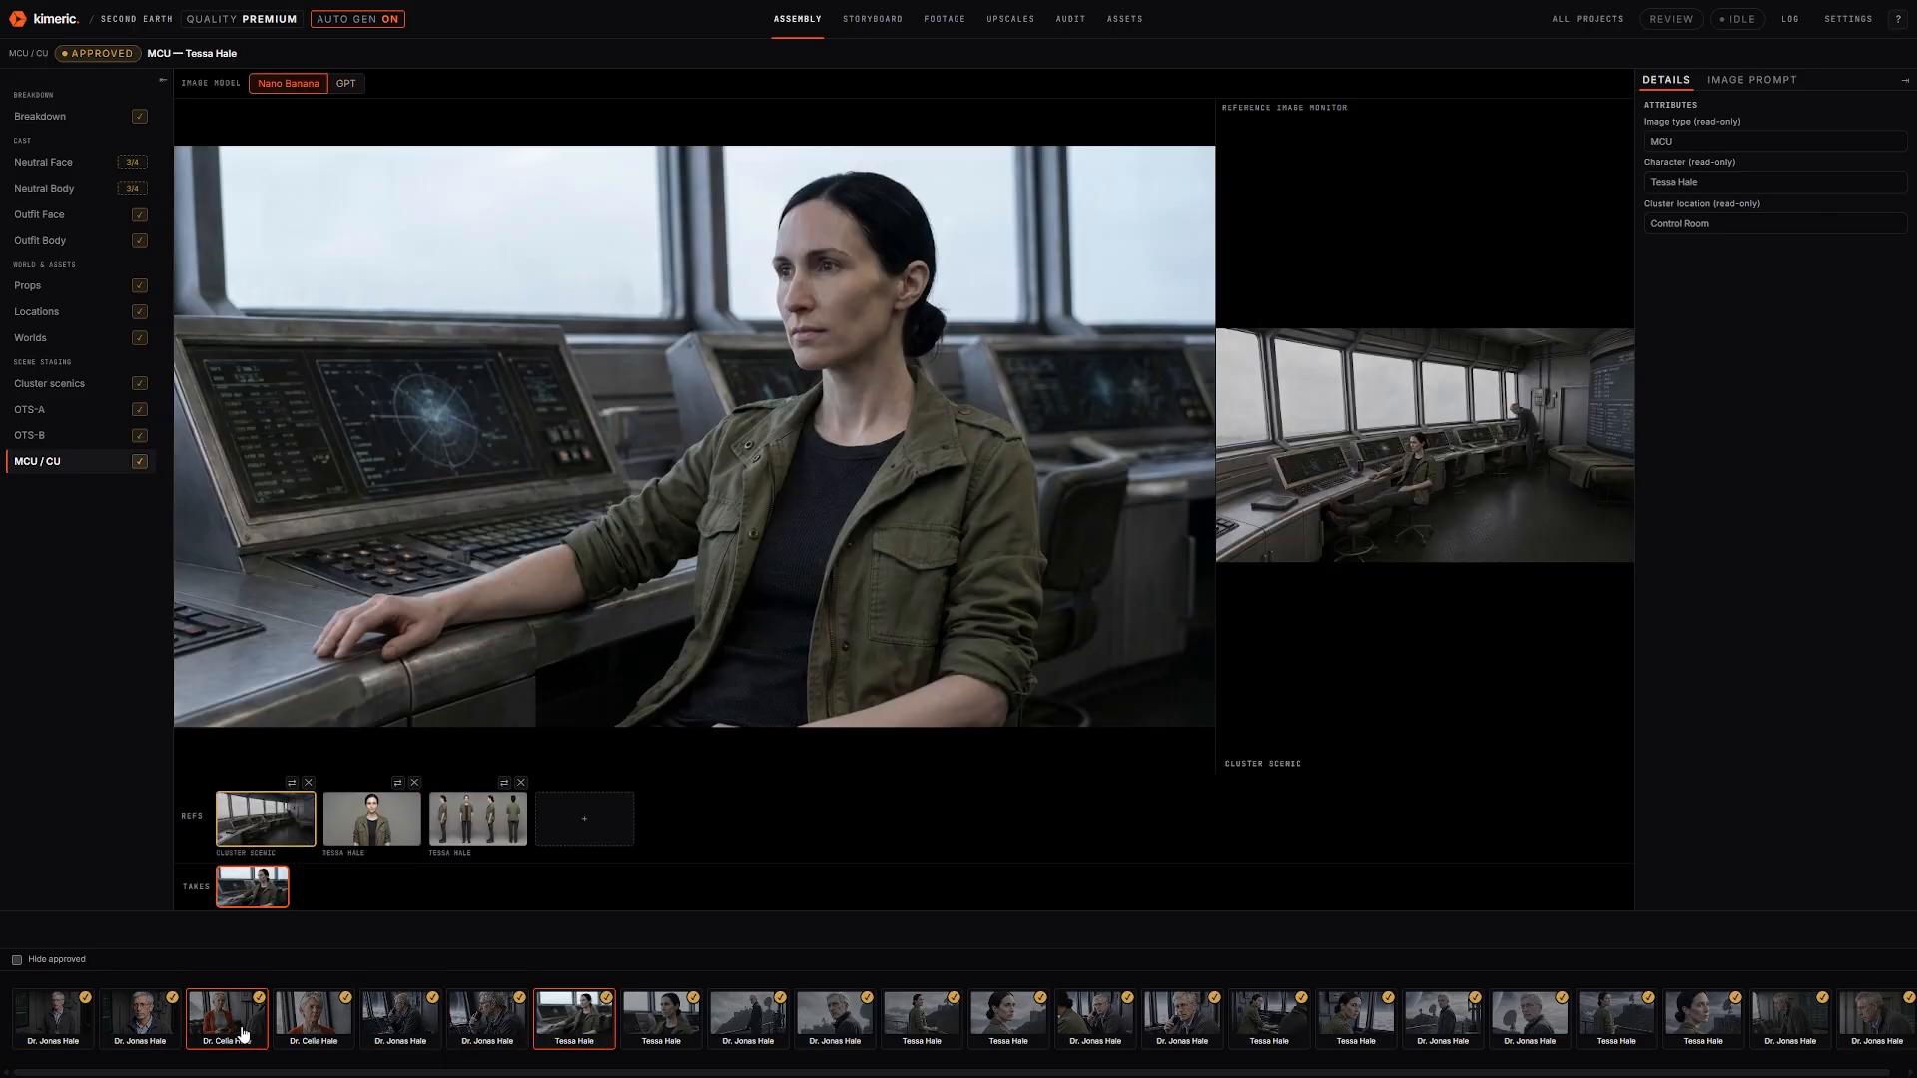
pyautogui.press('Right')
pyautogui.press('Right')
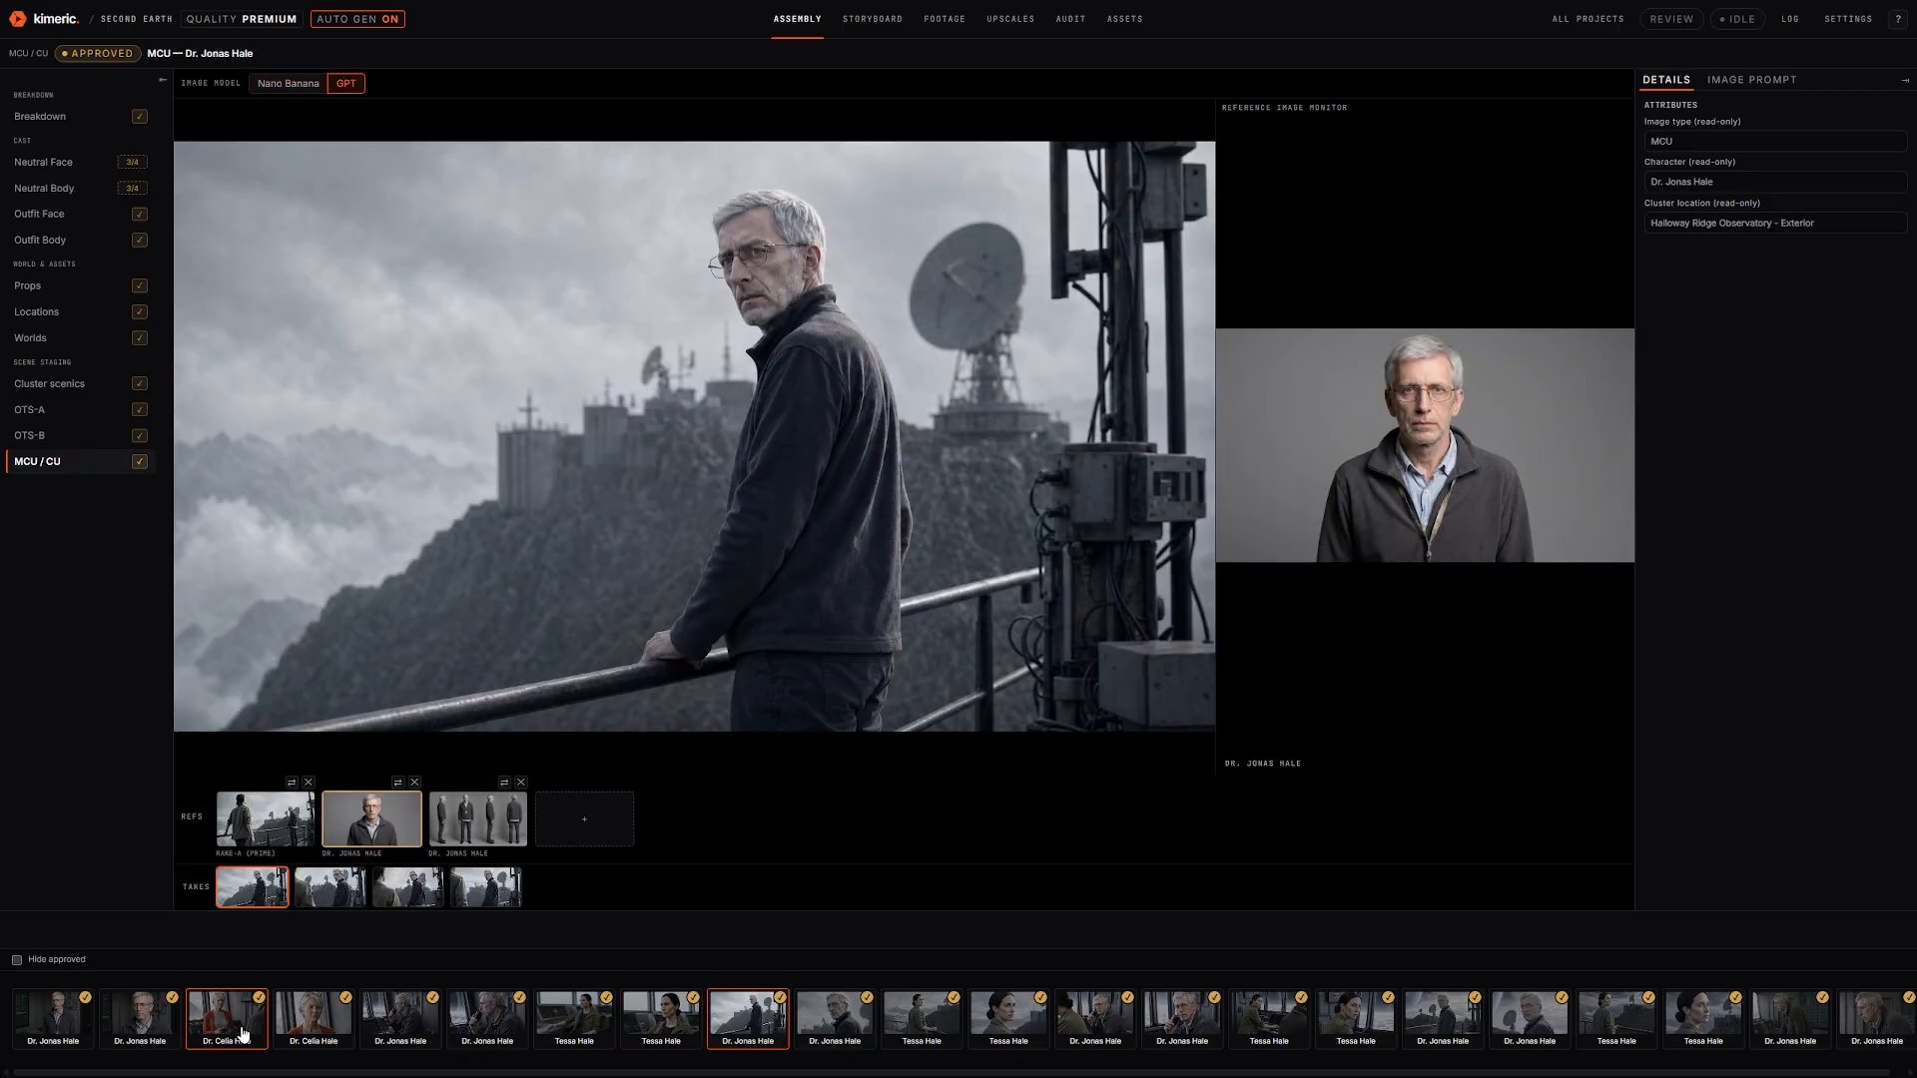
pyautogui.press('Right')
pyautogui.press('Right')
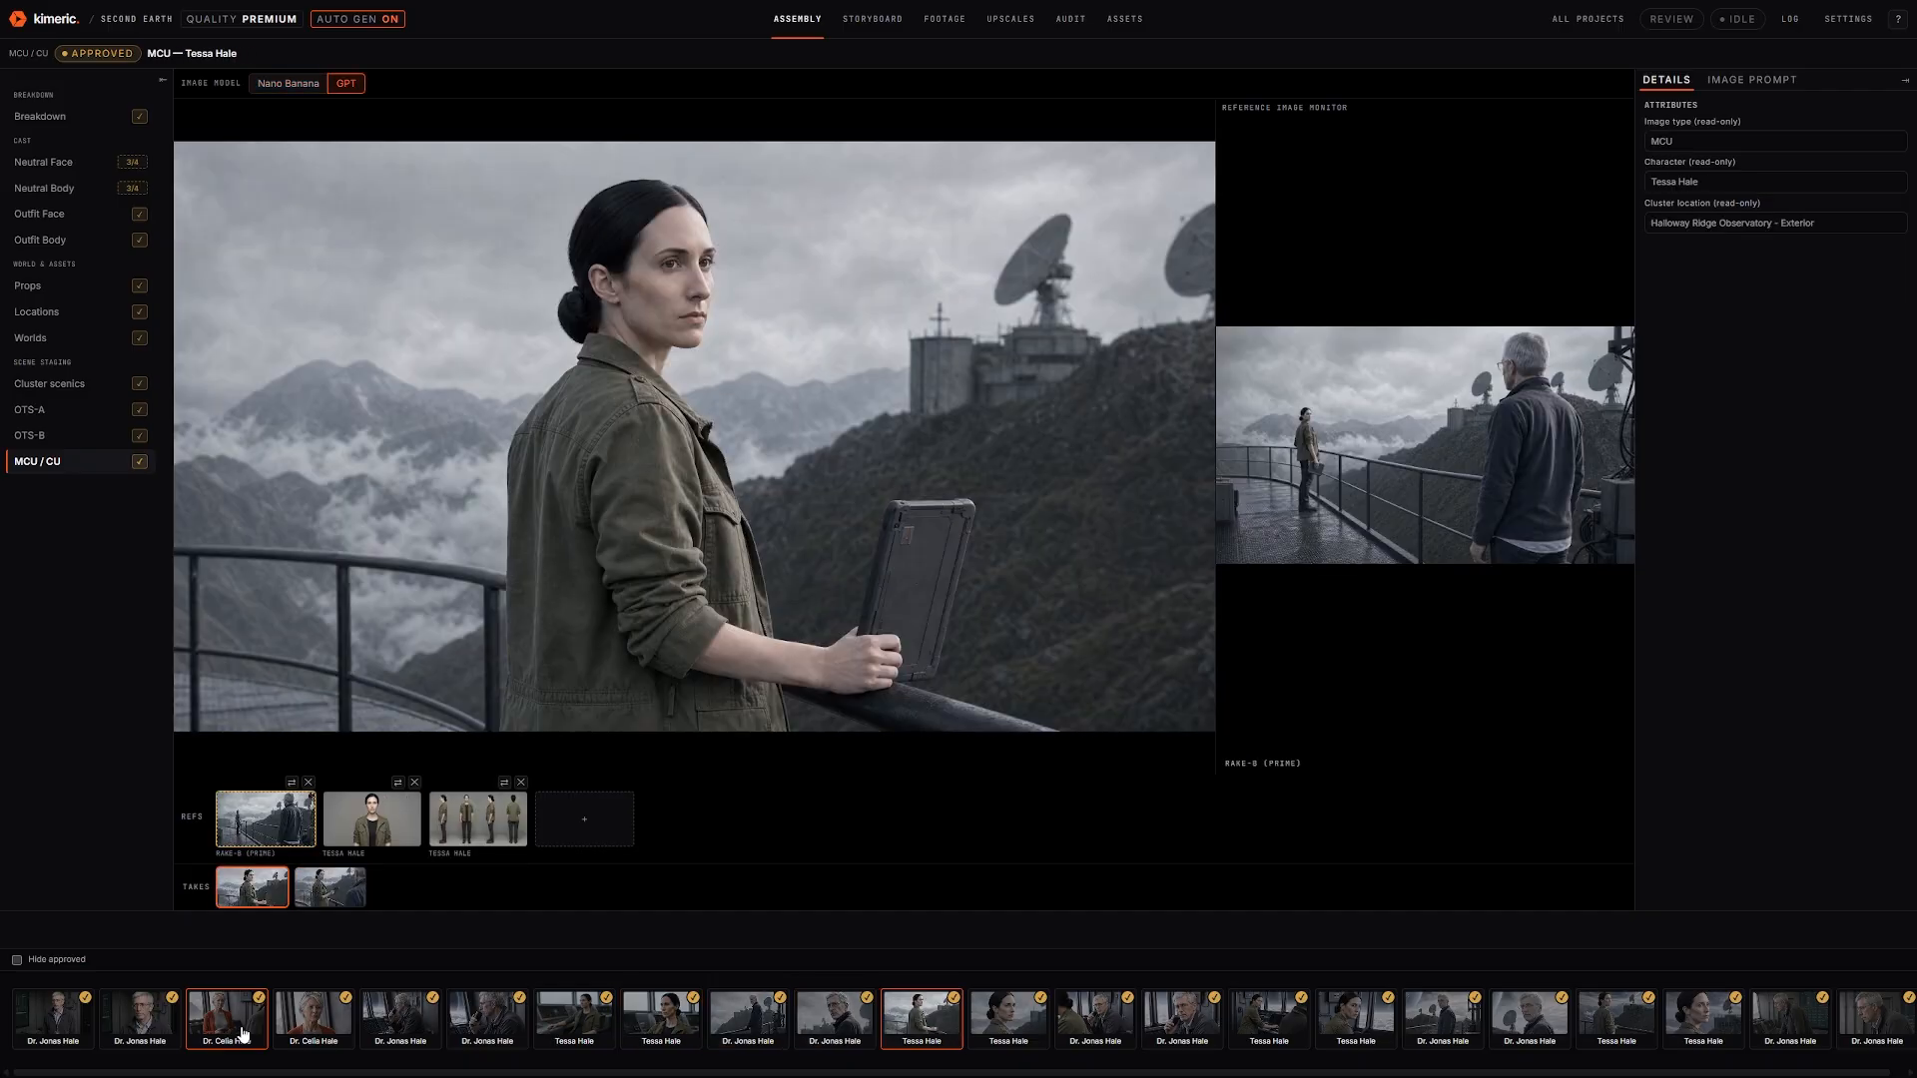
pyautogui.press('Right')
pyautogui.press('Right')
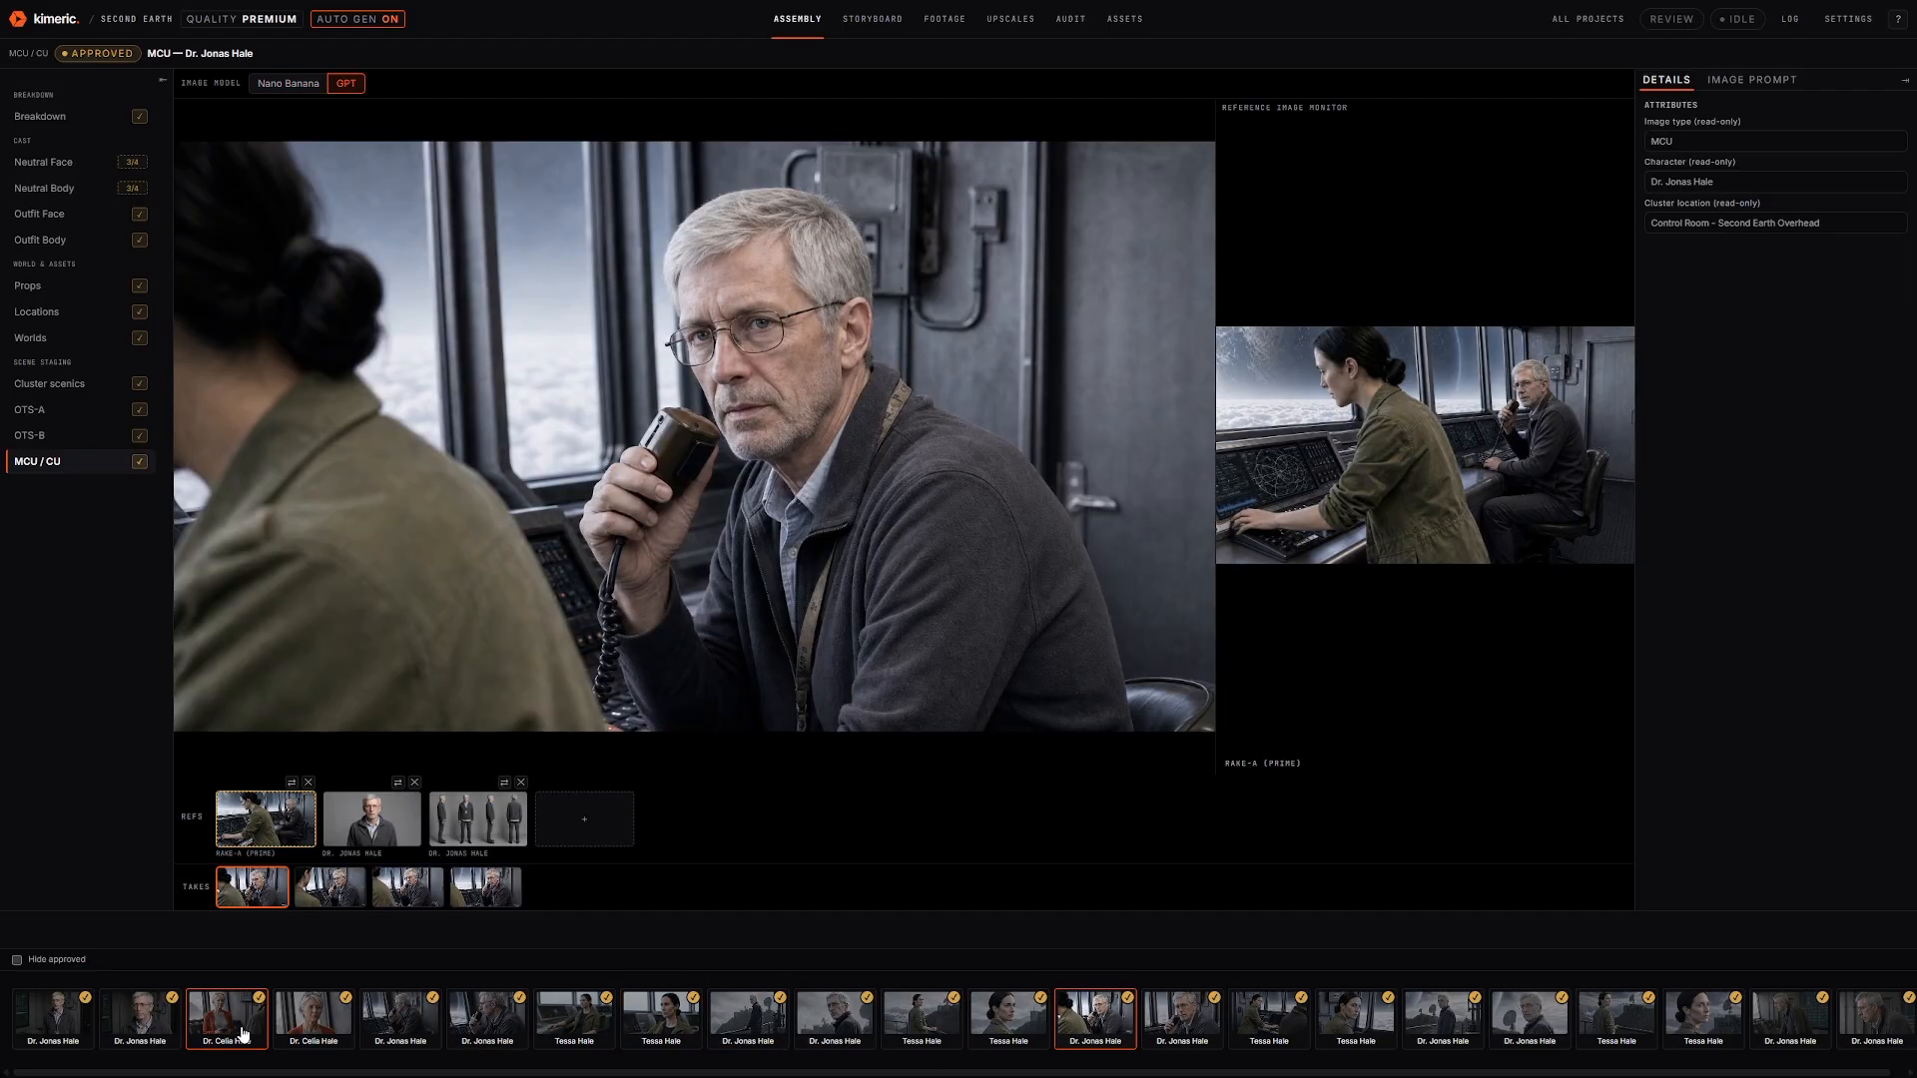
pyautogui.press('Right')
pyautogui.press('Right')
pyautogui.press('Right')
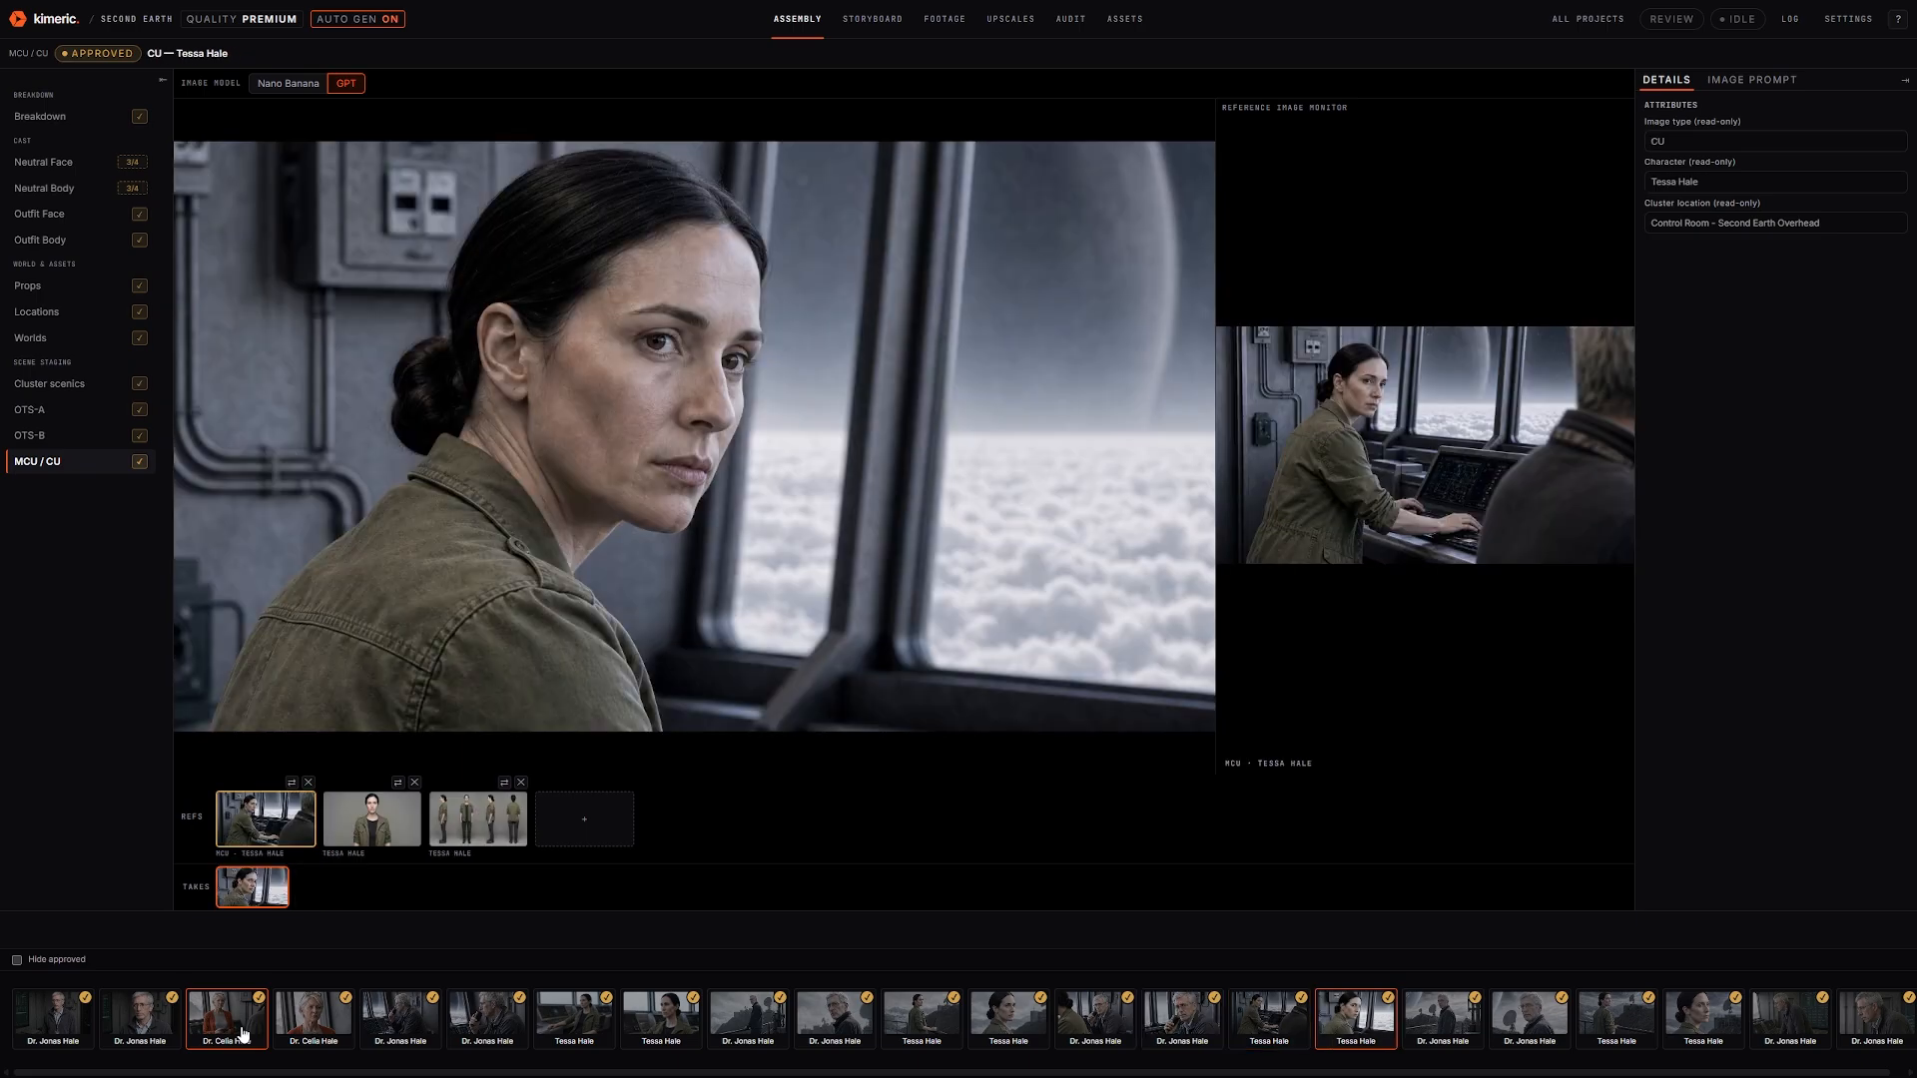
pyautogui.press('Right')
pyautogui.press('Right')
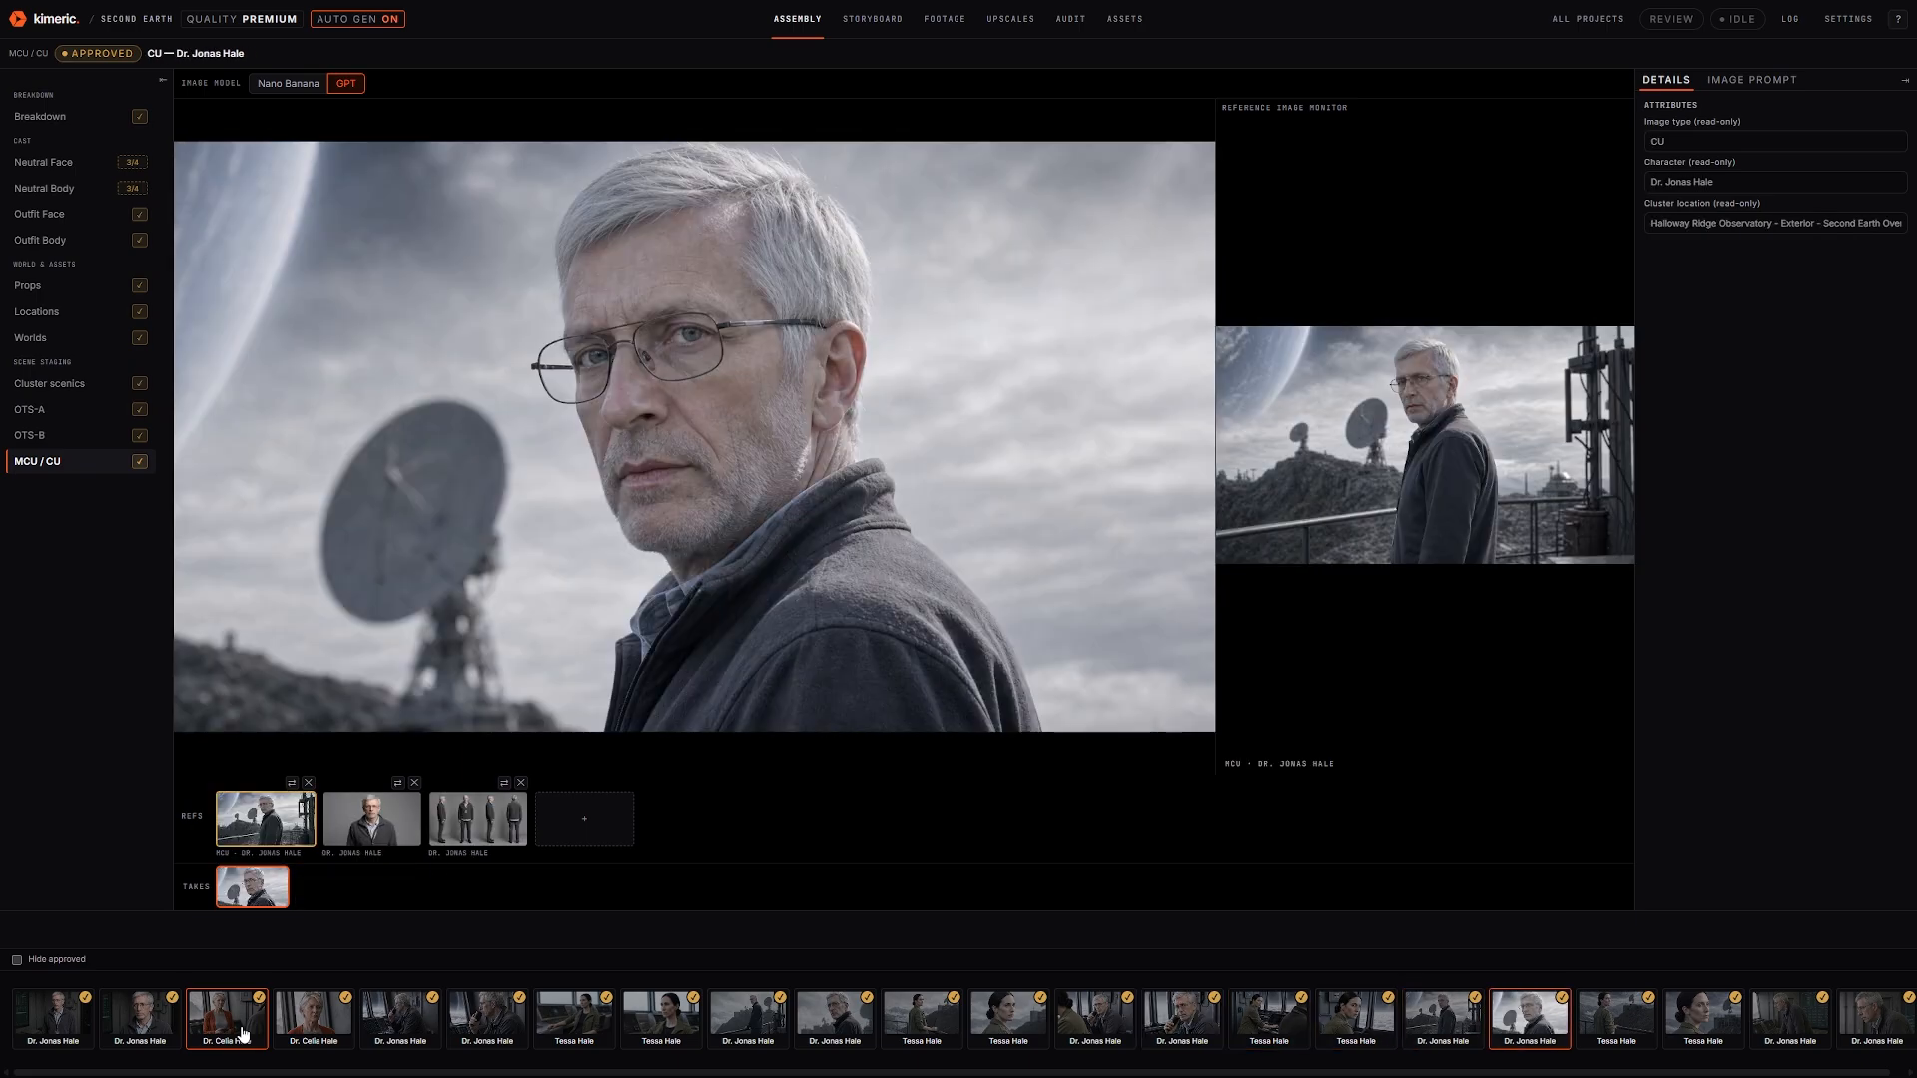
pyautogui.press('Right')
pyautogui.press('Right')
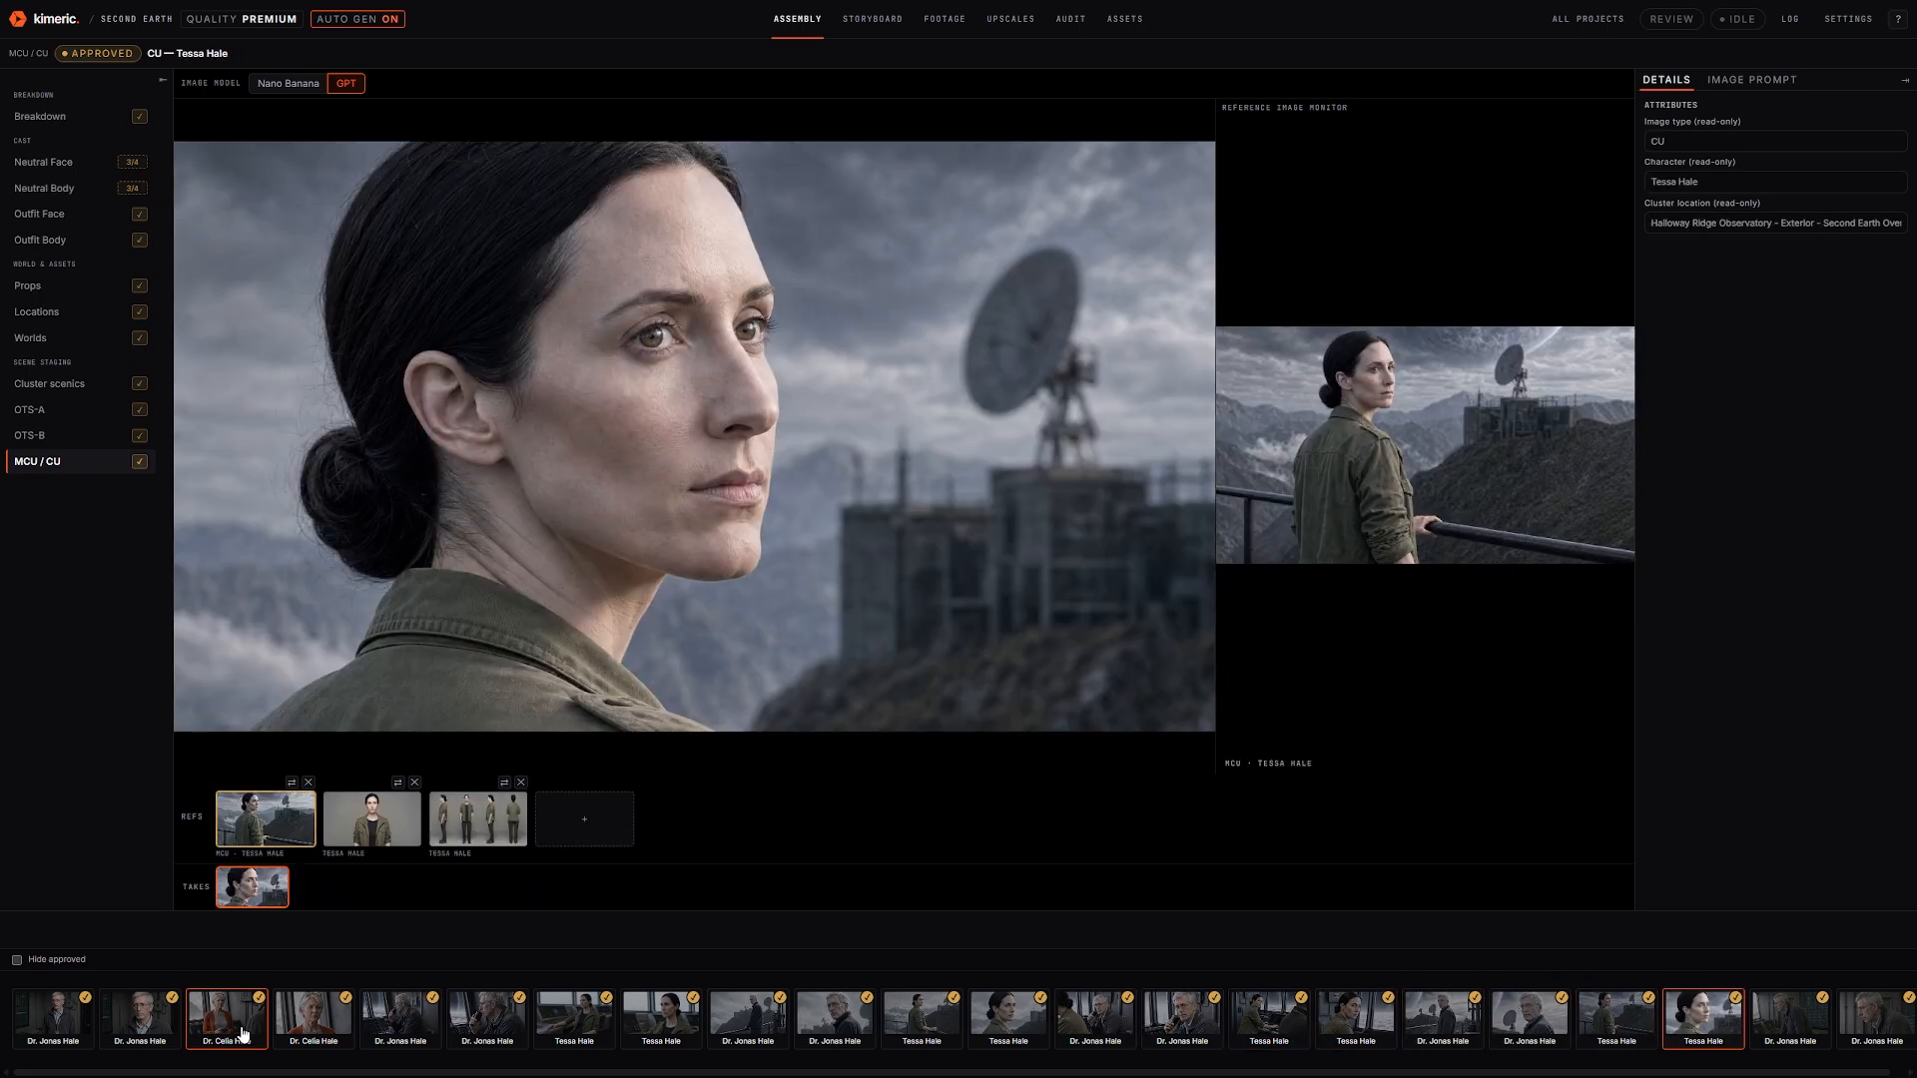
pyautogui.press('Right')
pyautogui.press('Right')
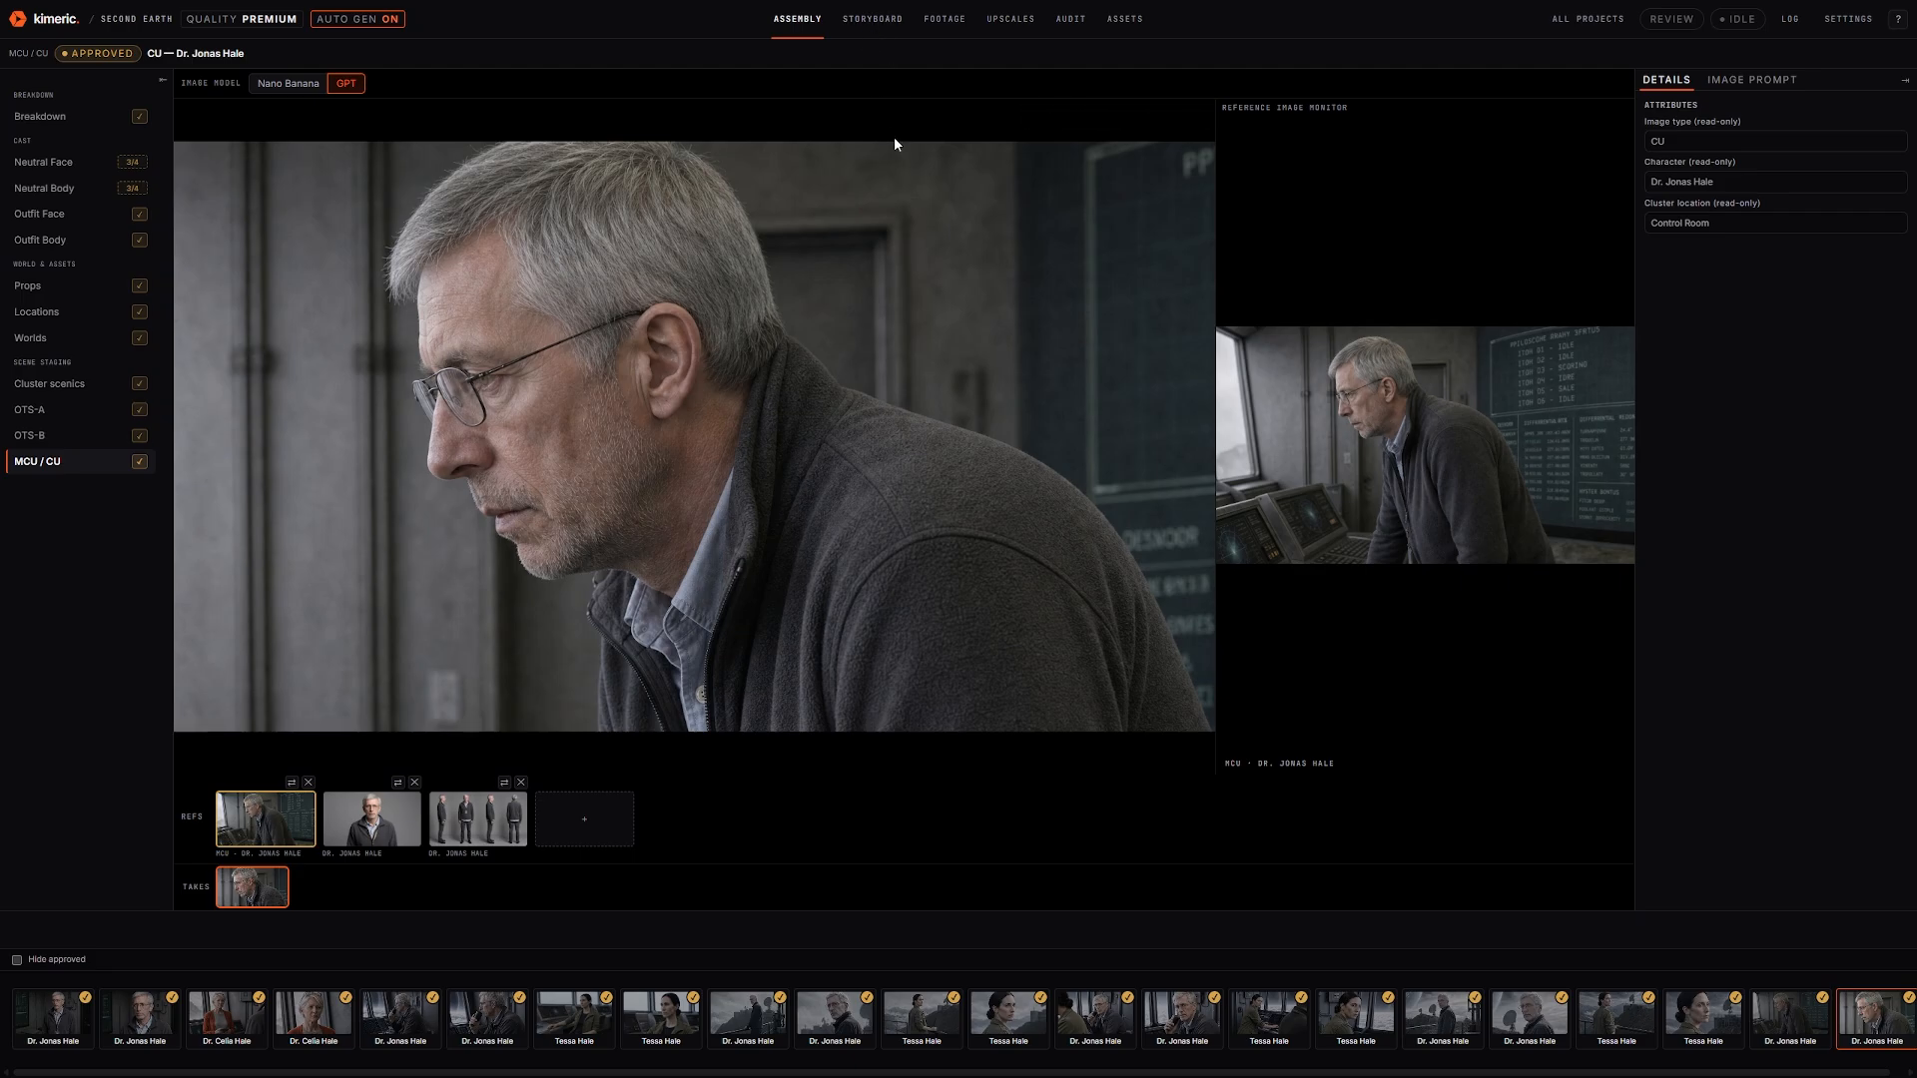
pyautogui.click(891, 20)
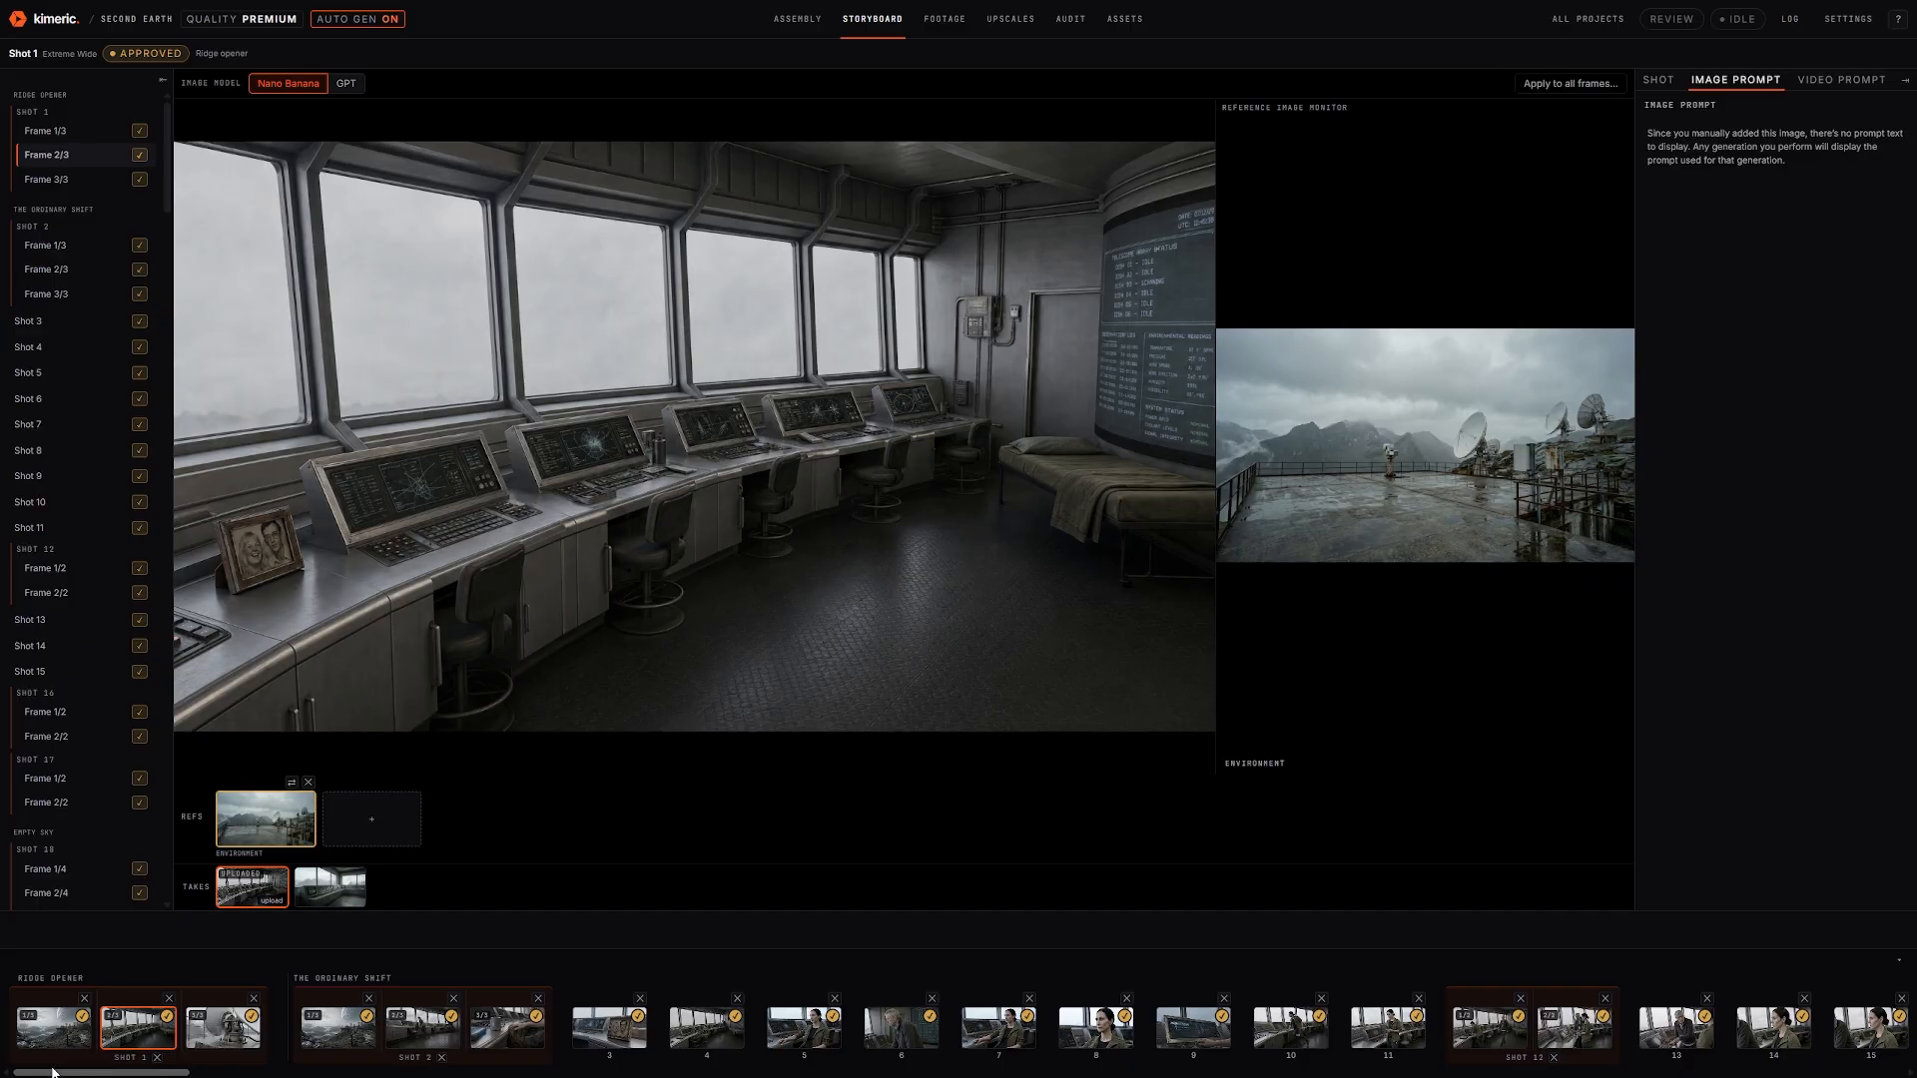
# Look at Shot 179's Jonas Hale close-up, then open Shot 39, Frame 3/4 of the Contact sequence
pyautogui.moveTo(53, 1073); pyautogui.dragTo(1772, 1076)
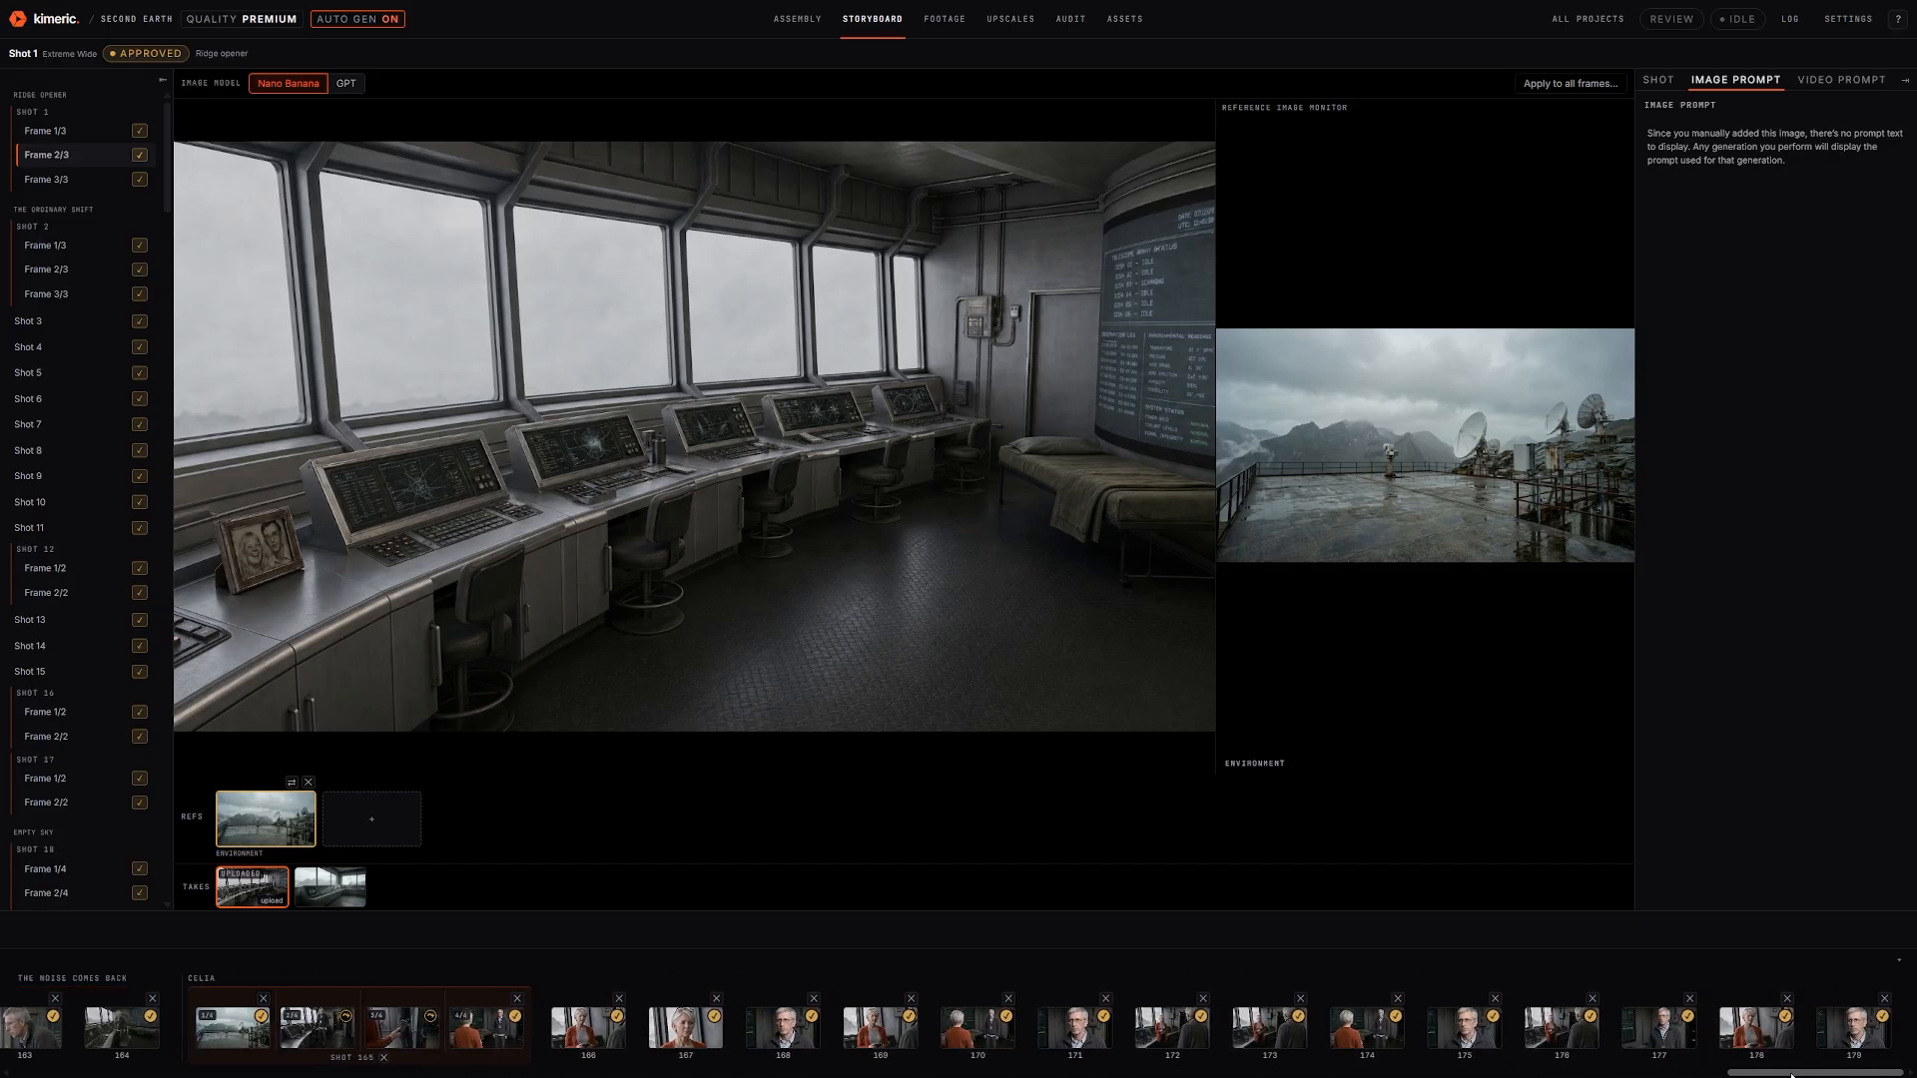
pyautogui.click(1859, 1031)
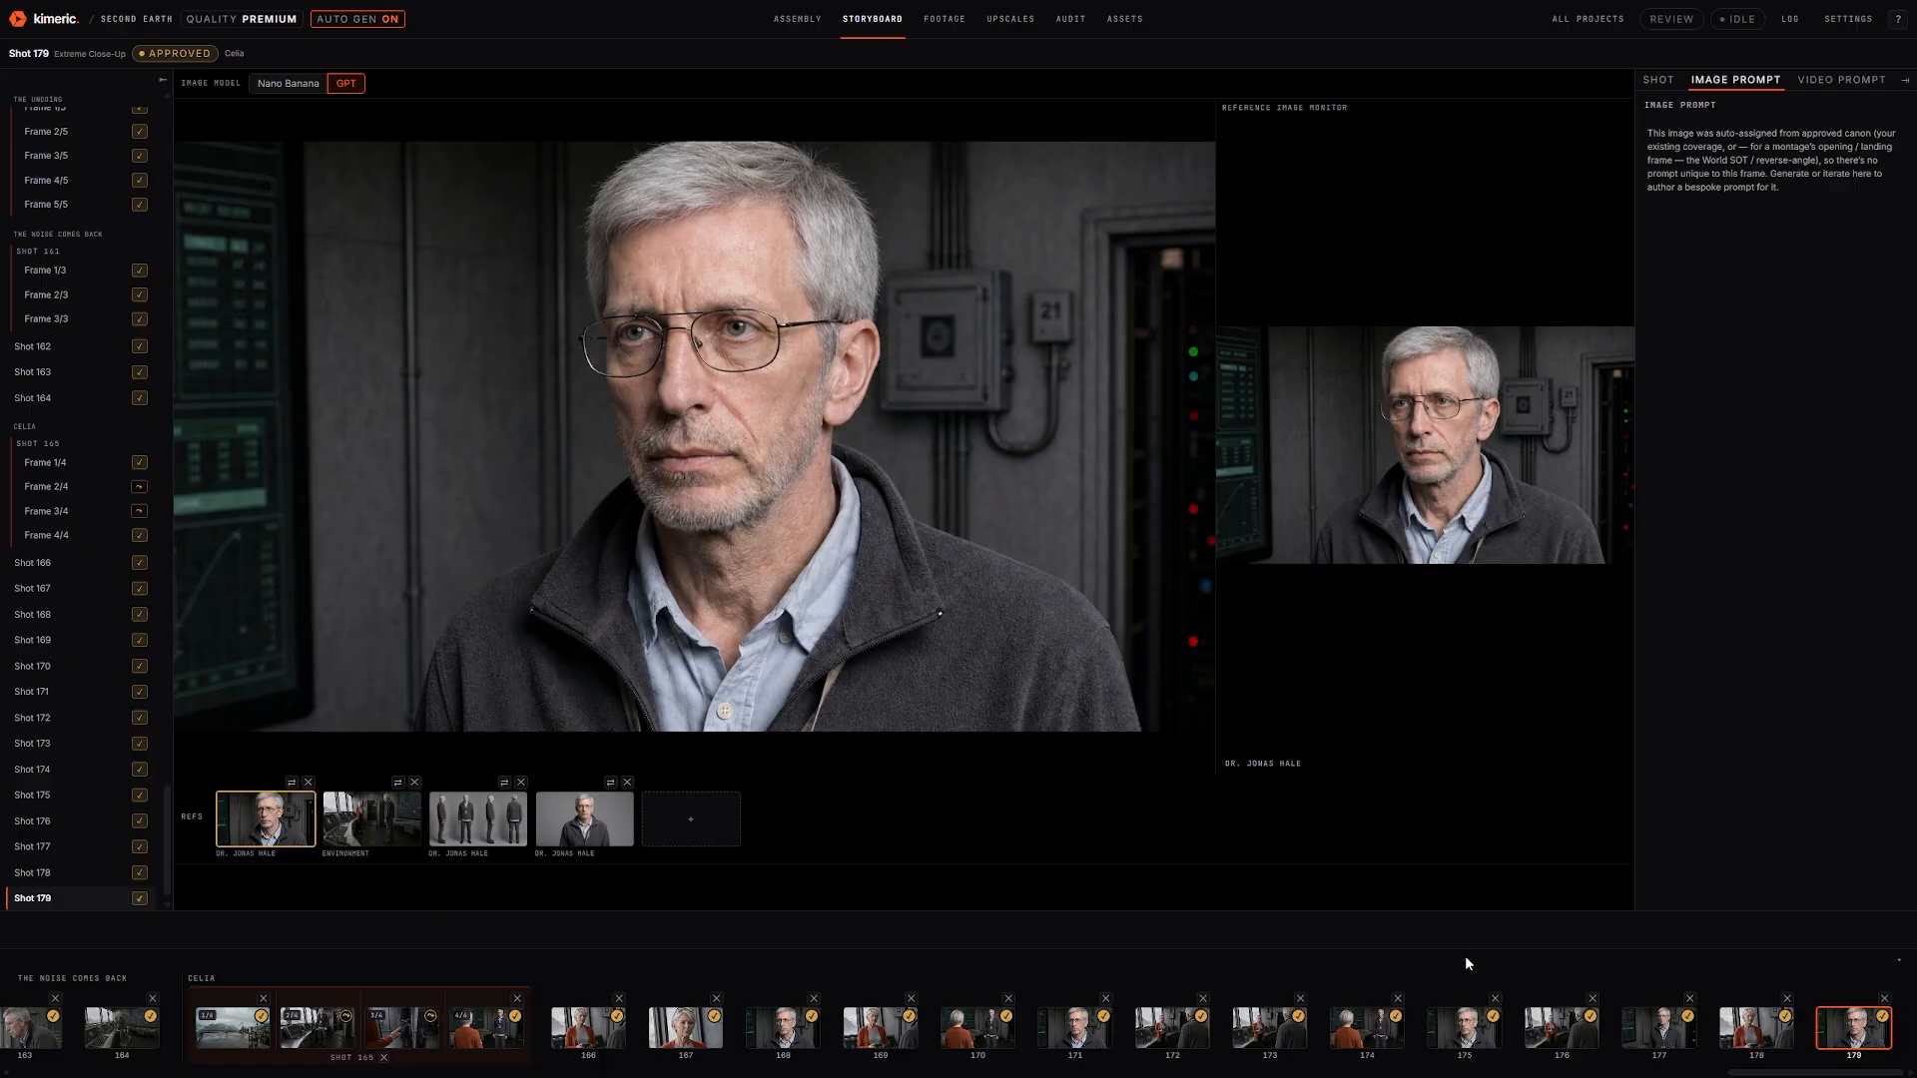
pyautogui.moveTo(1777, 1073); pyautogui.dragTo(452, 1073)
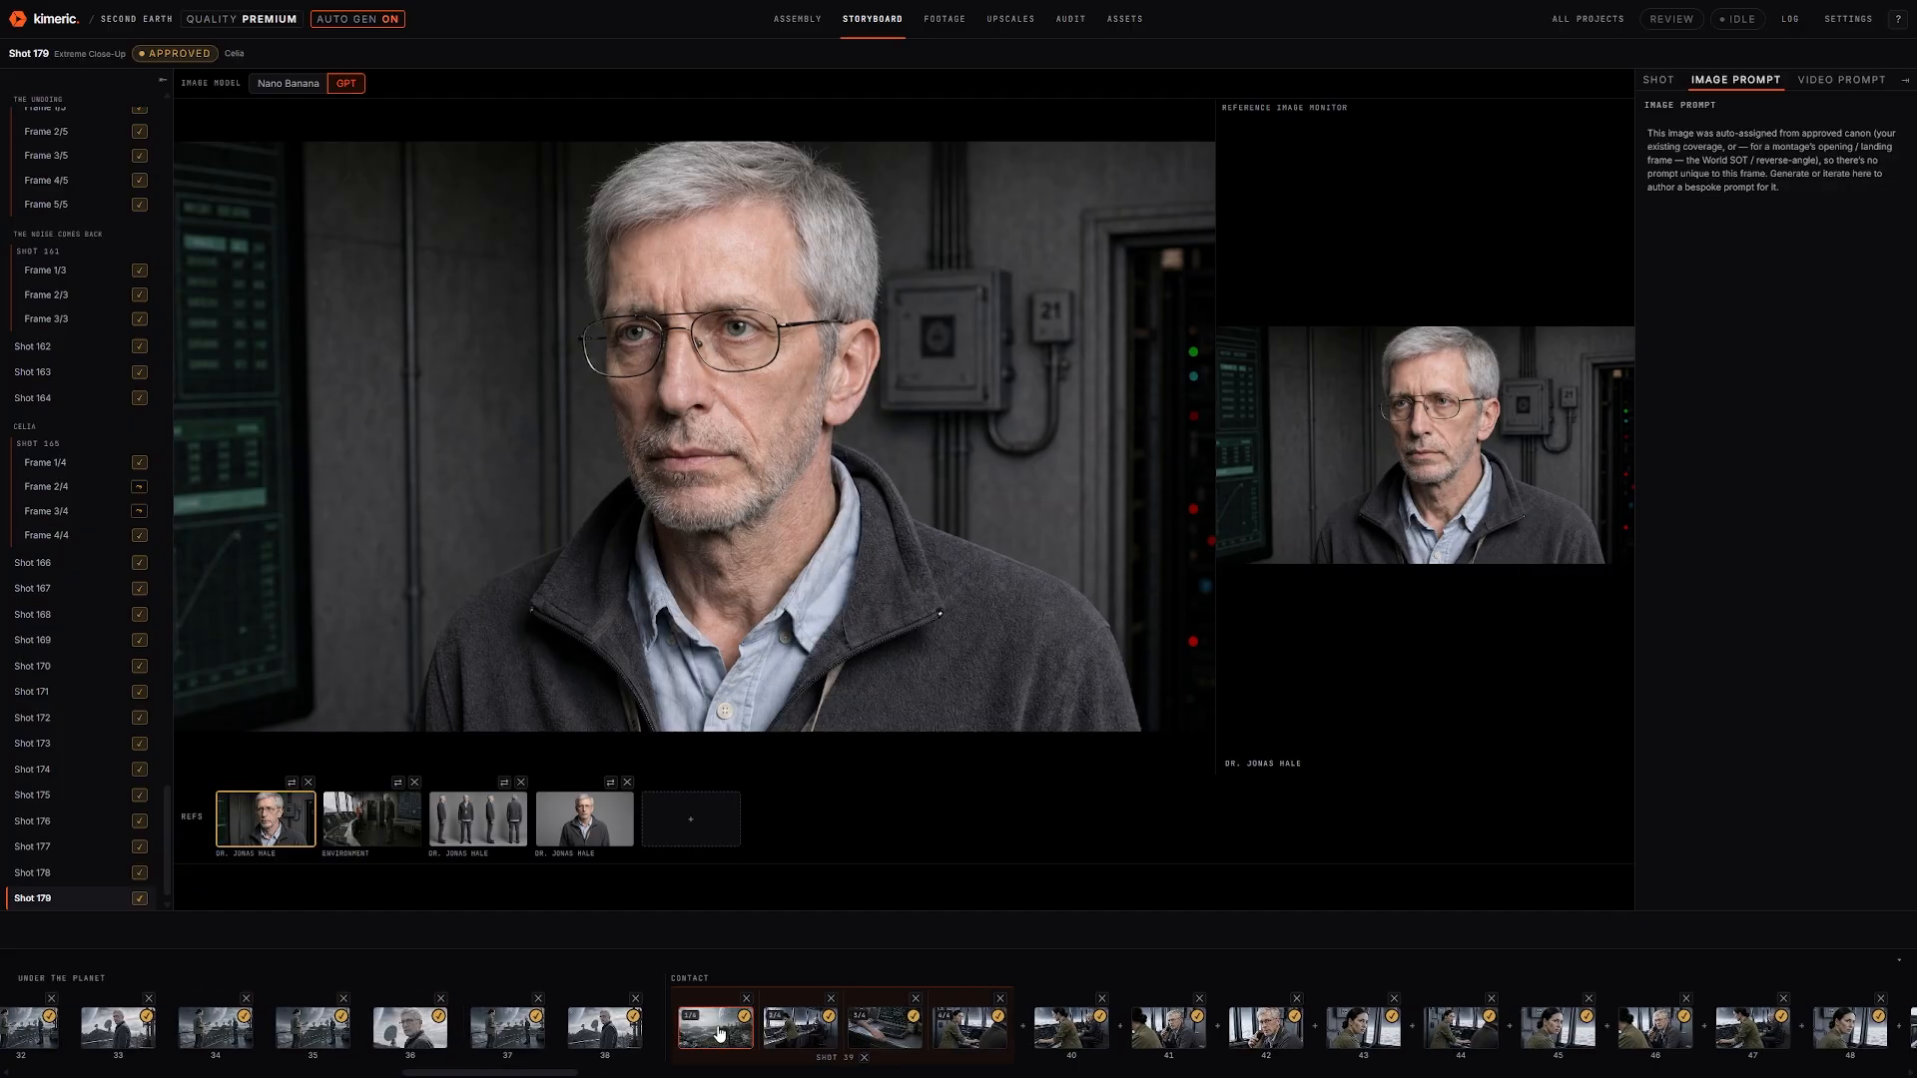
pyautogui.click(877, 1033)
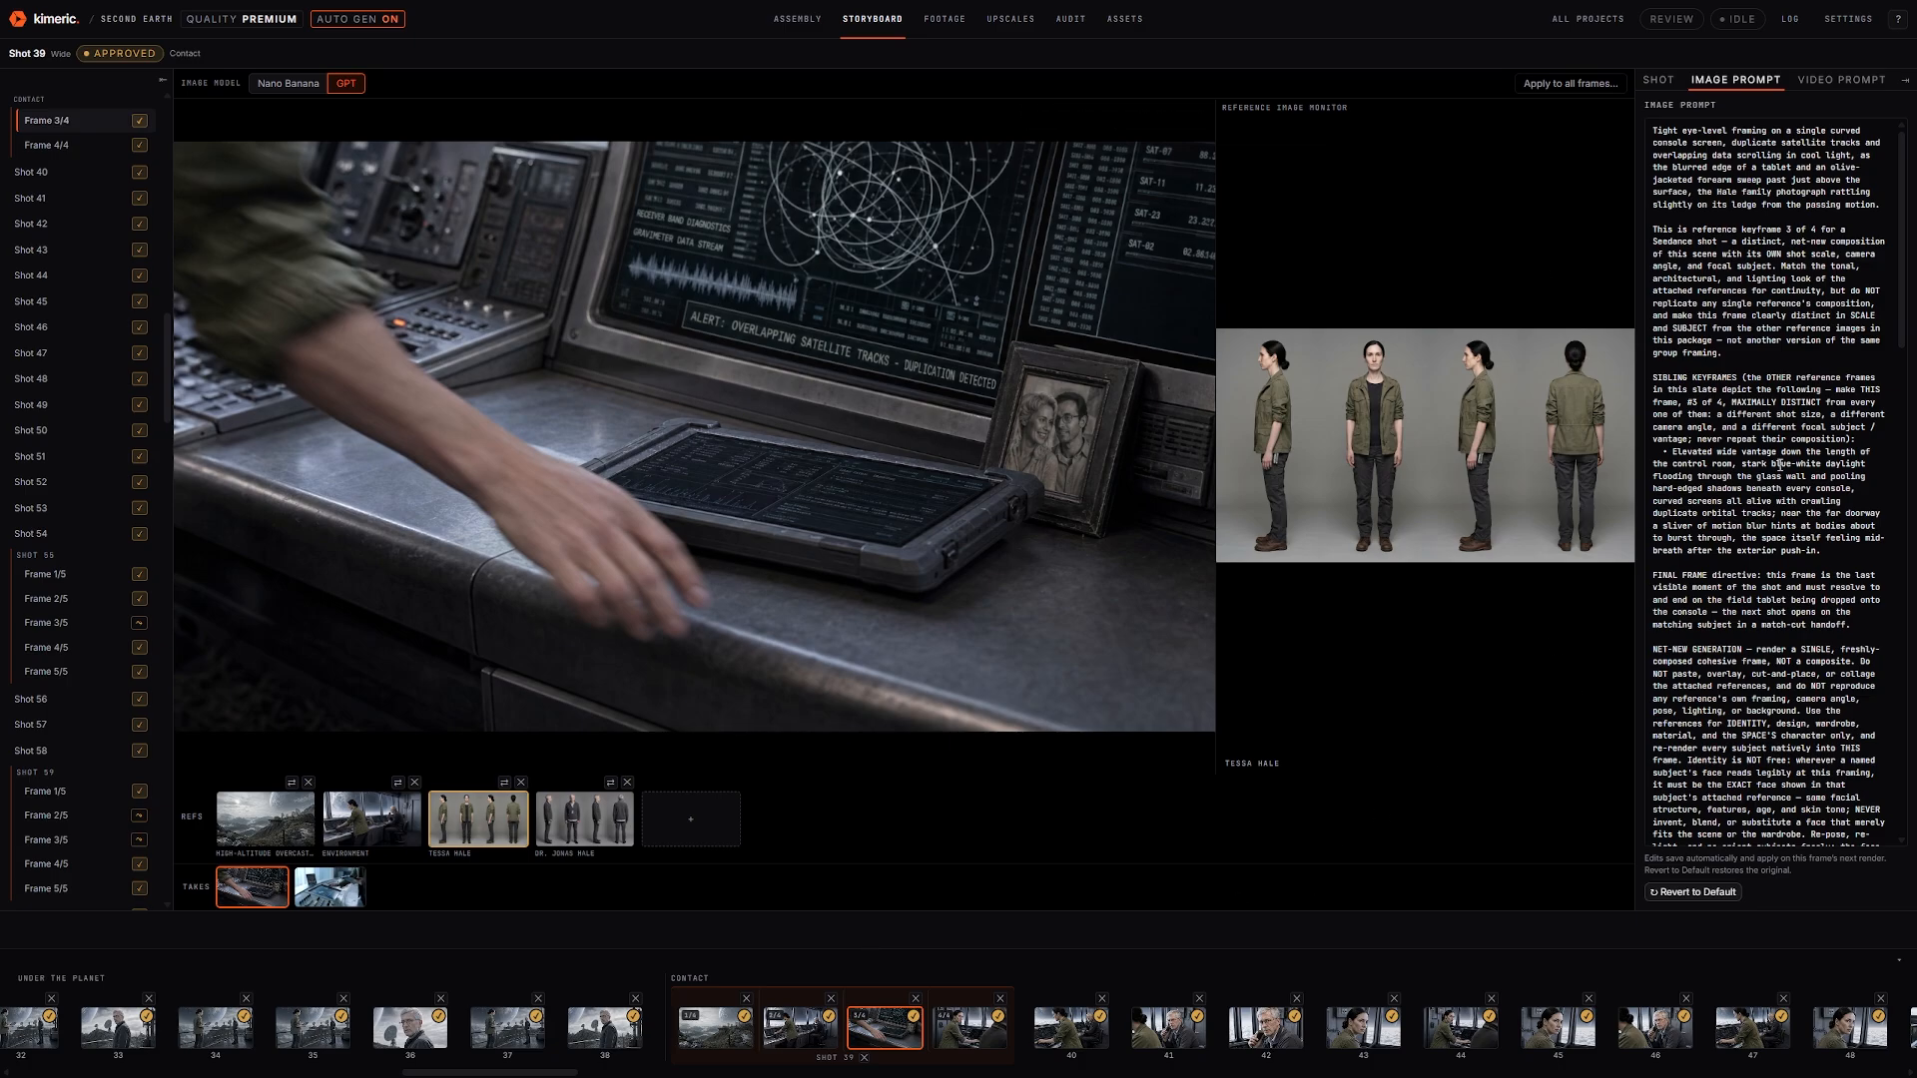
pyautogui.scroll(-10, 1808, 370)
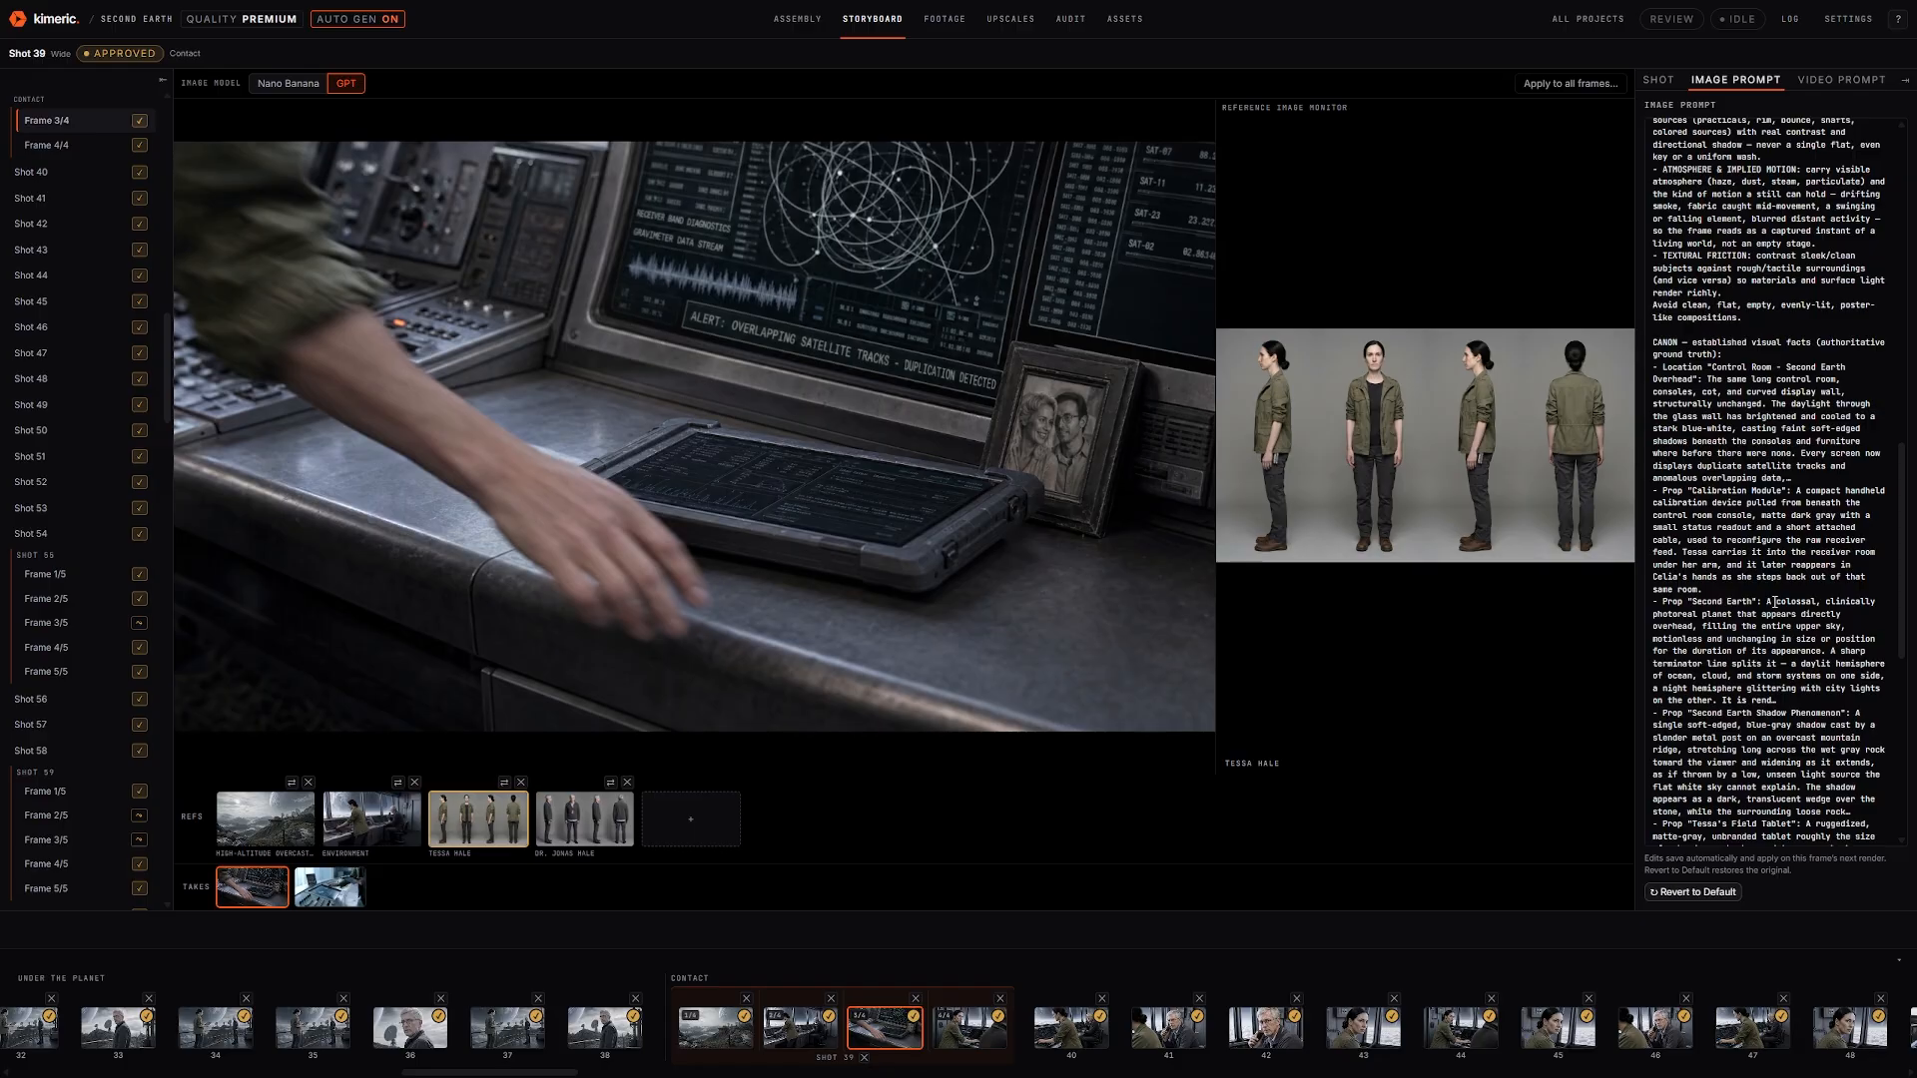
pyautogui.click(327, 896)
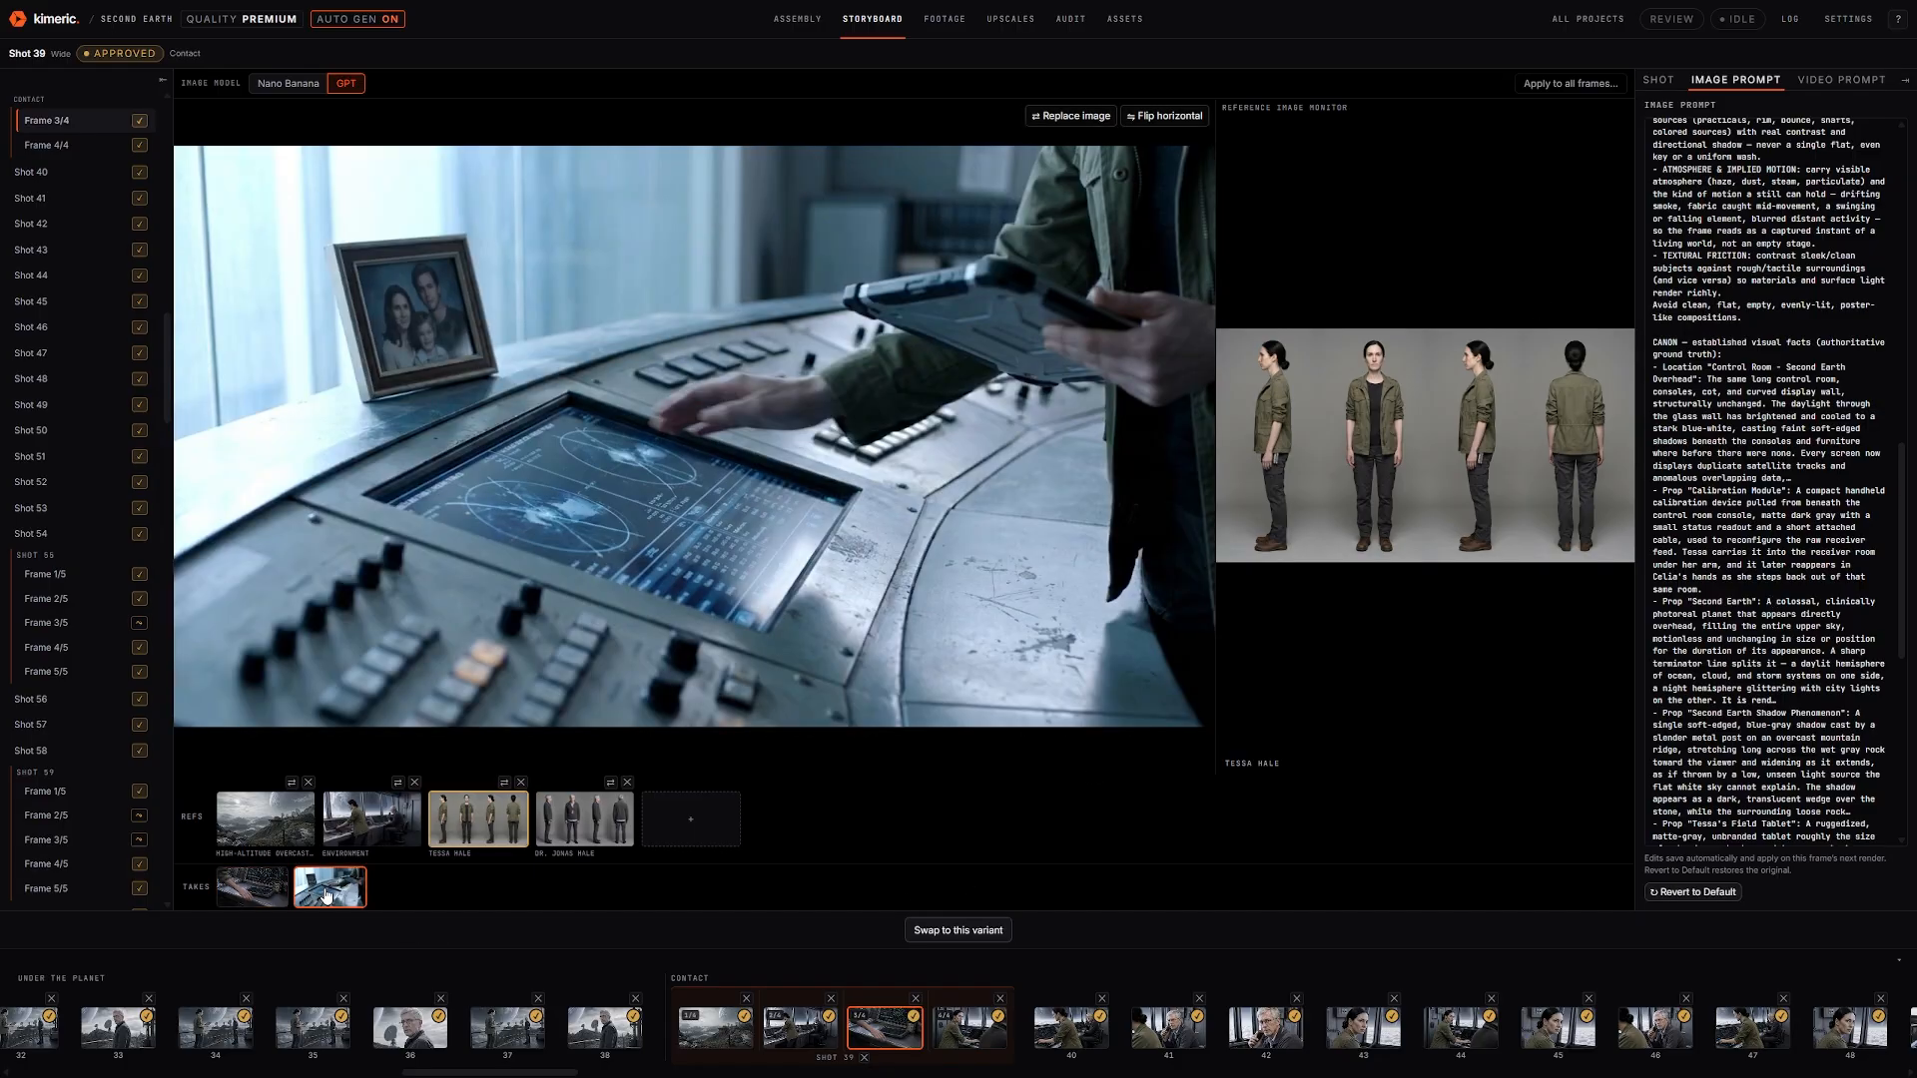
pyautogui.click(270, 897)
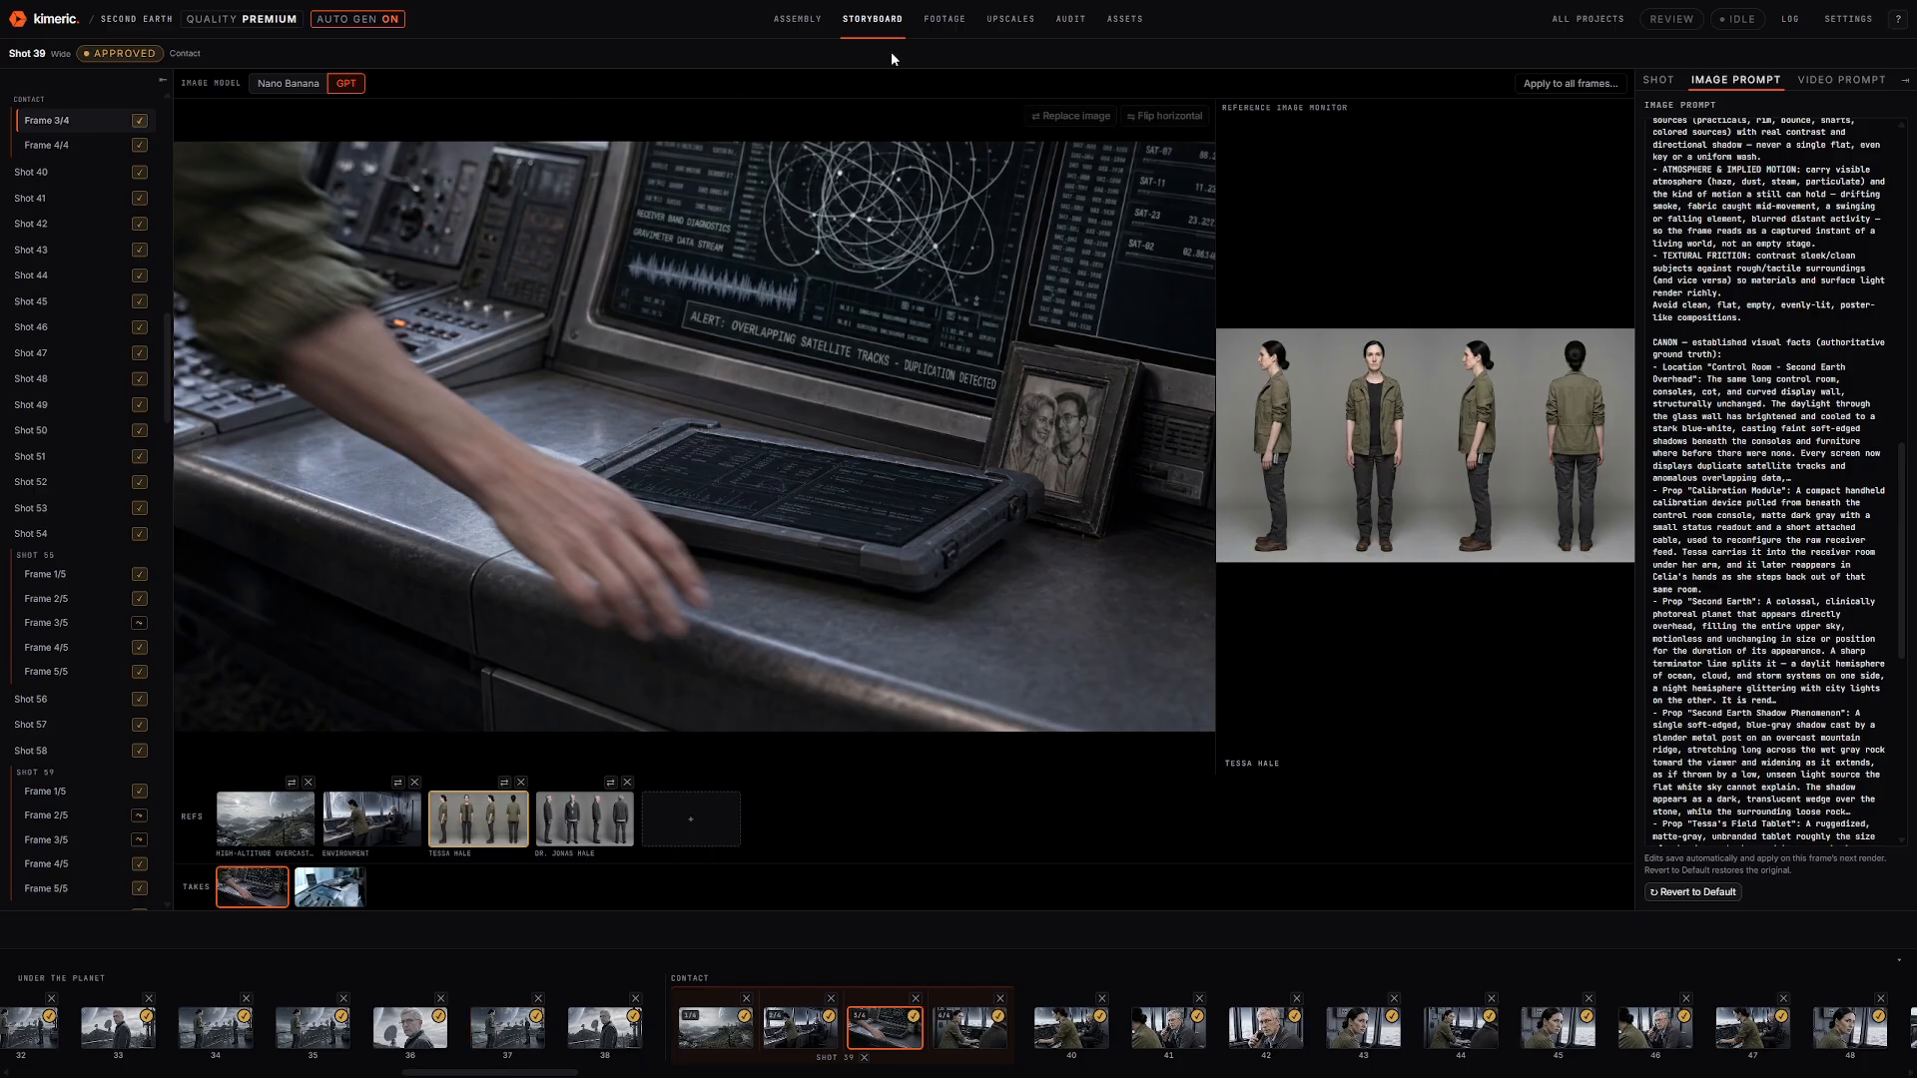
# Switch to the Footage stage and play Shot 1's 15-second Ridge opener clip
pyautogui.click(943, 22)
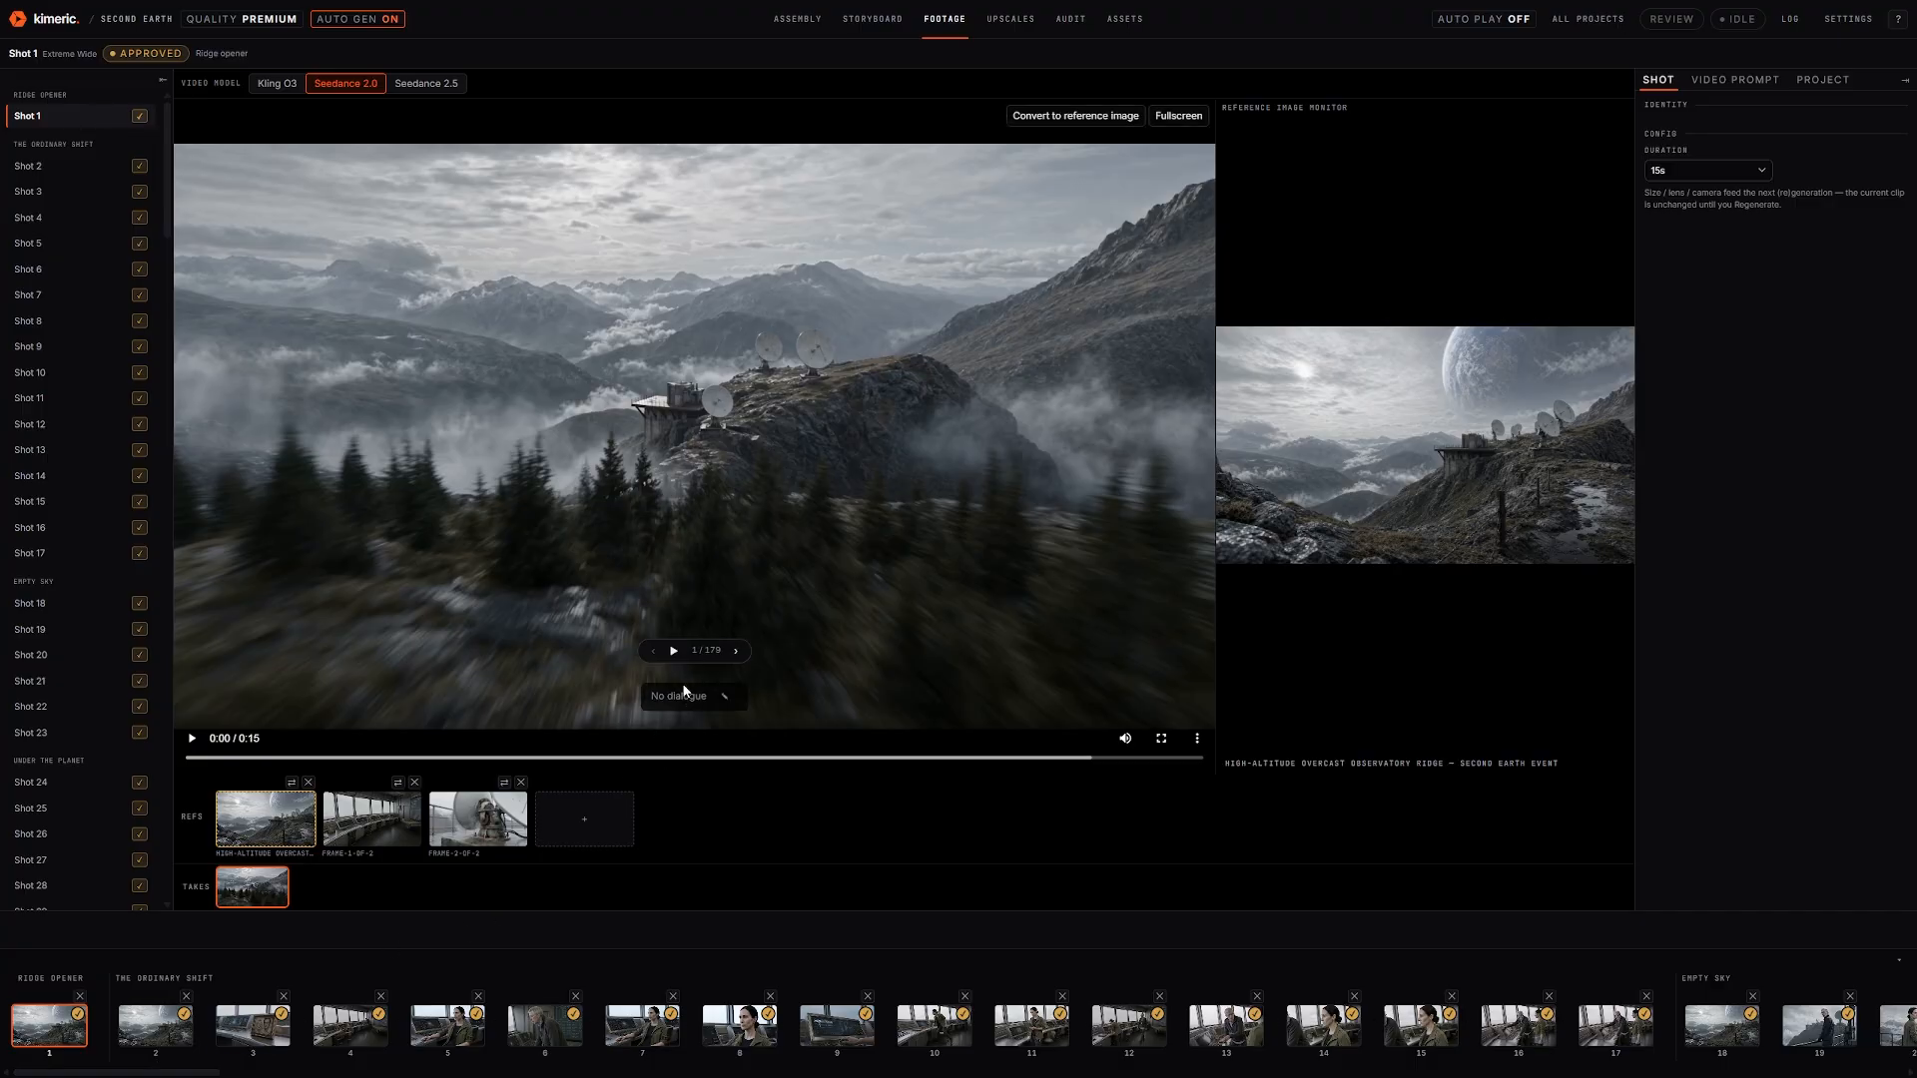
pyautogui.click(749, 433)
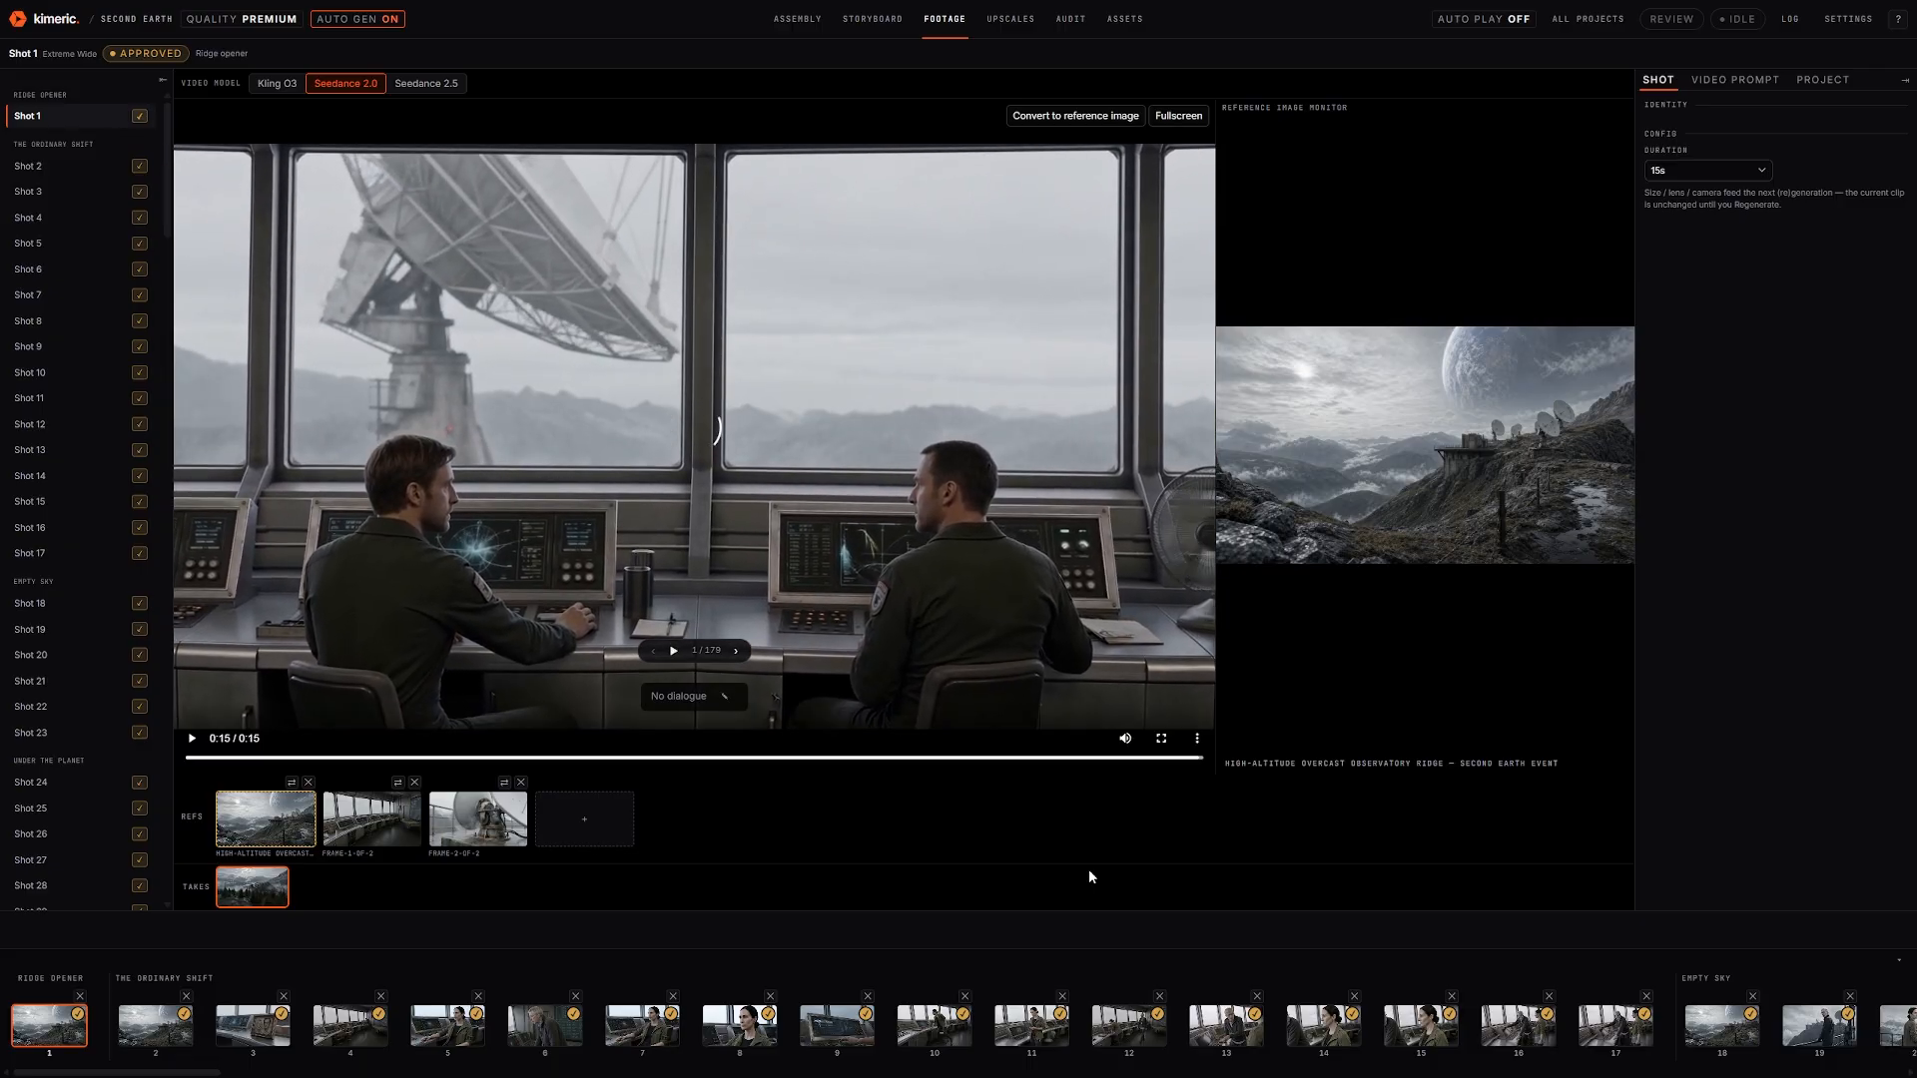
# Turn auto play on so the footage advances through the shots to Shot 6's clip
pyautogui.click(1485, 18)
pyautogui.click(148, 1028)
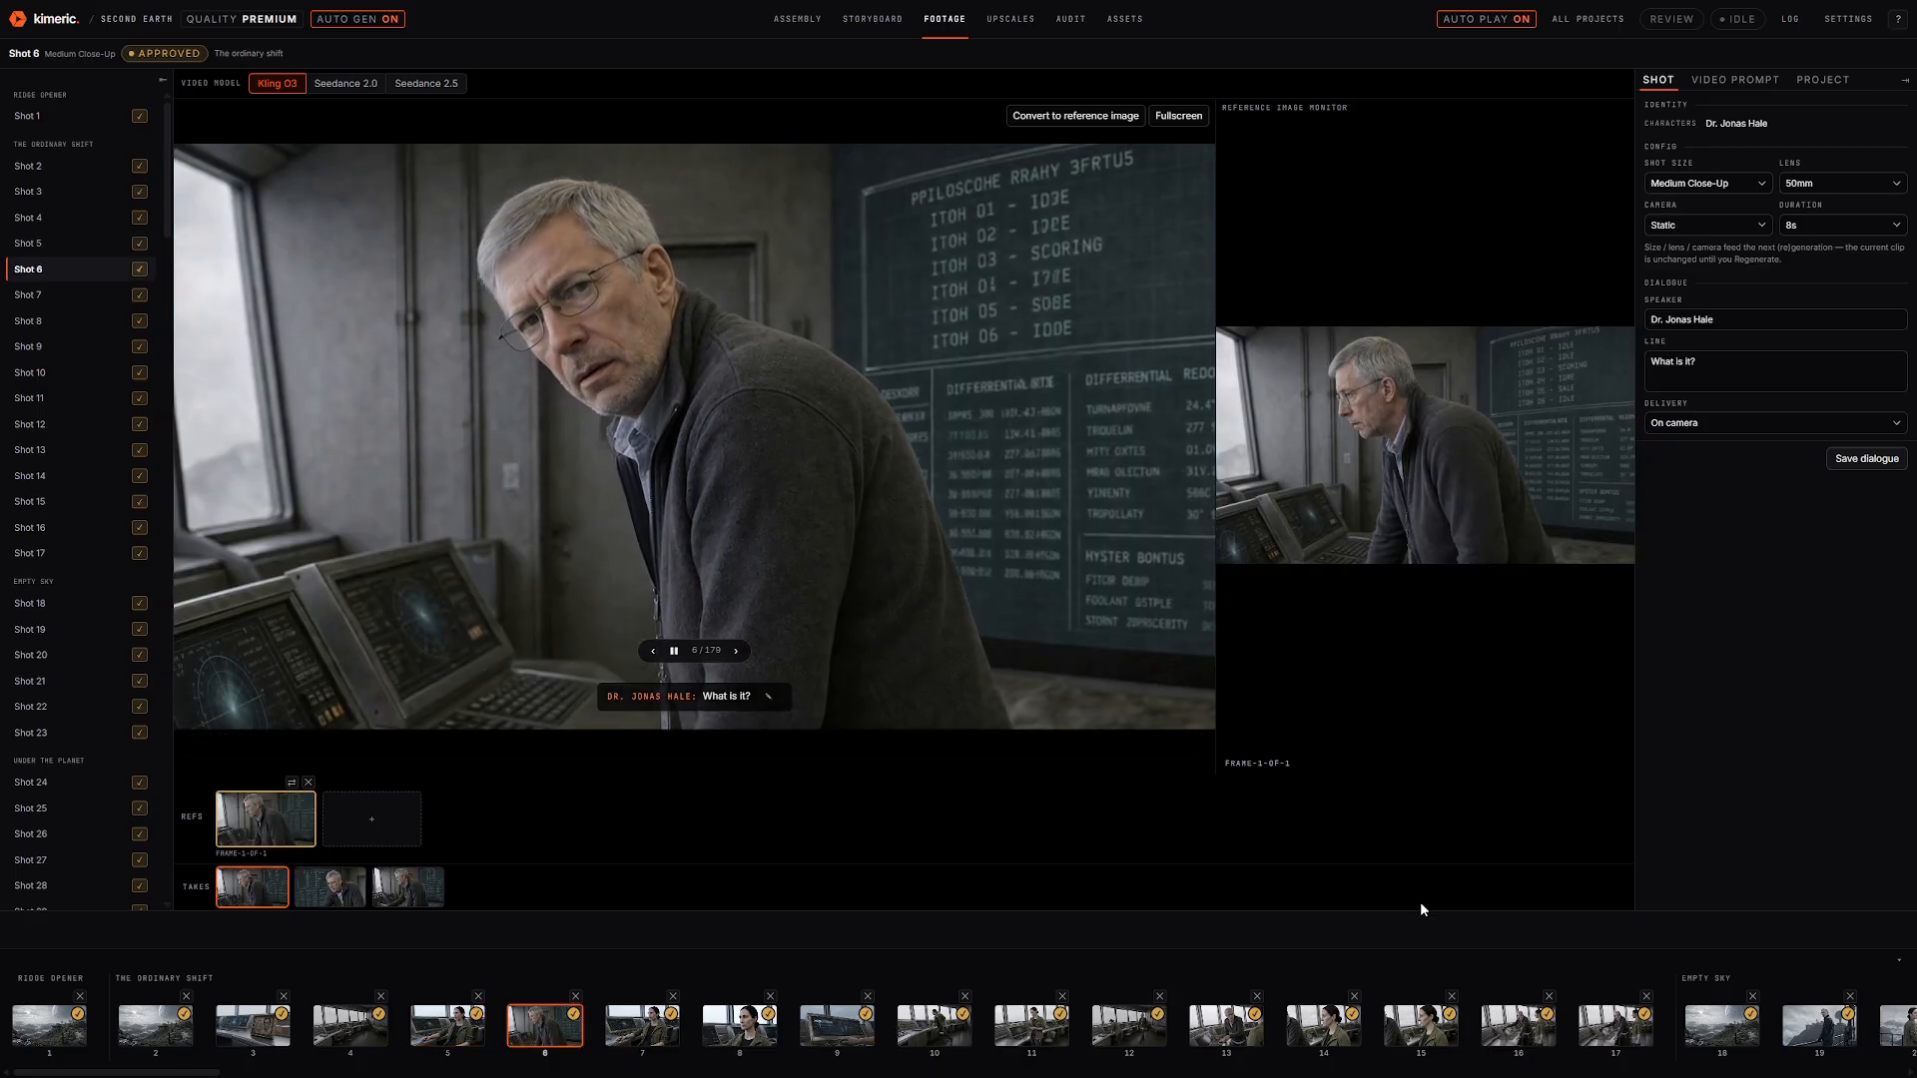
# Pause Shot 6's clip and unapprove it, leaving 2 items pending review
pyautogui.click(609, 392)
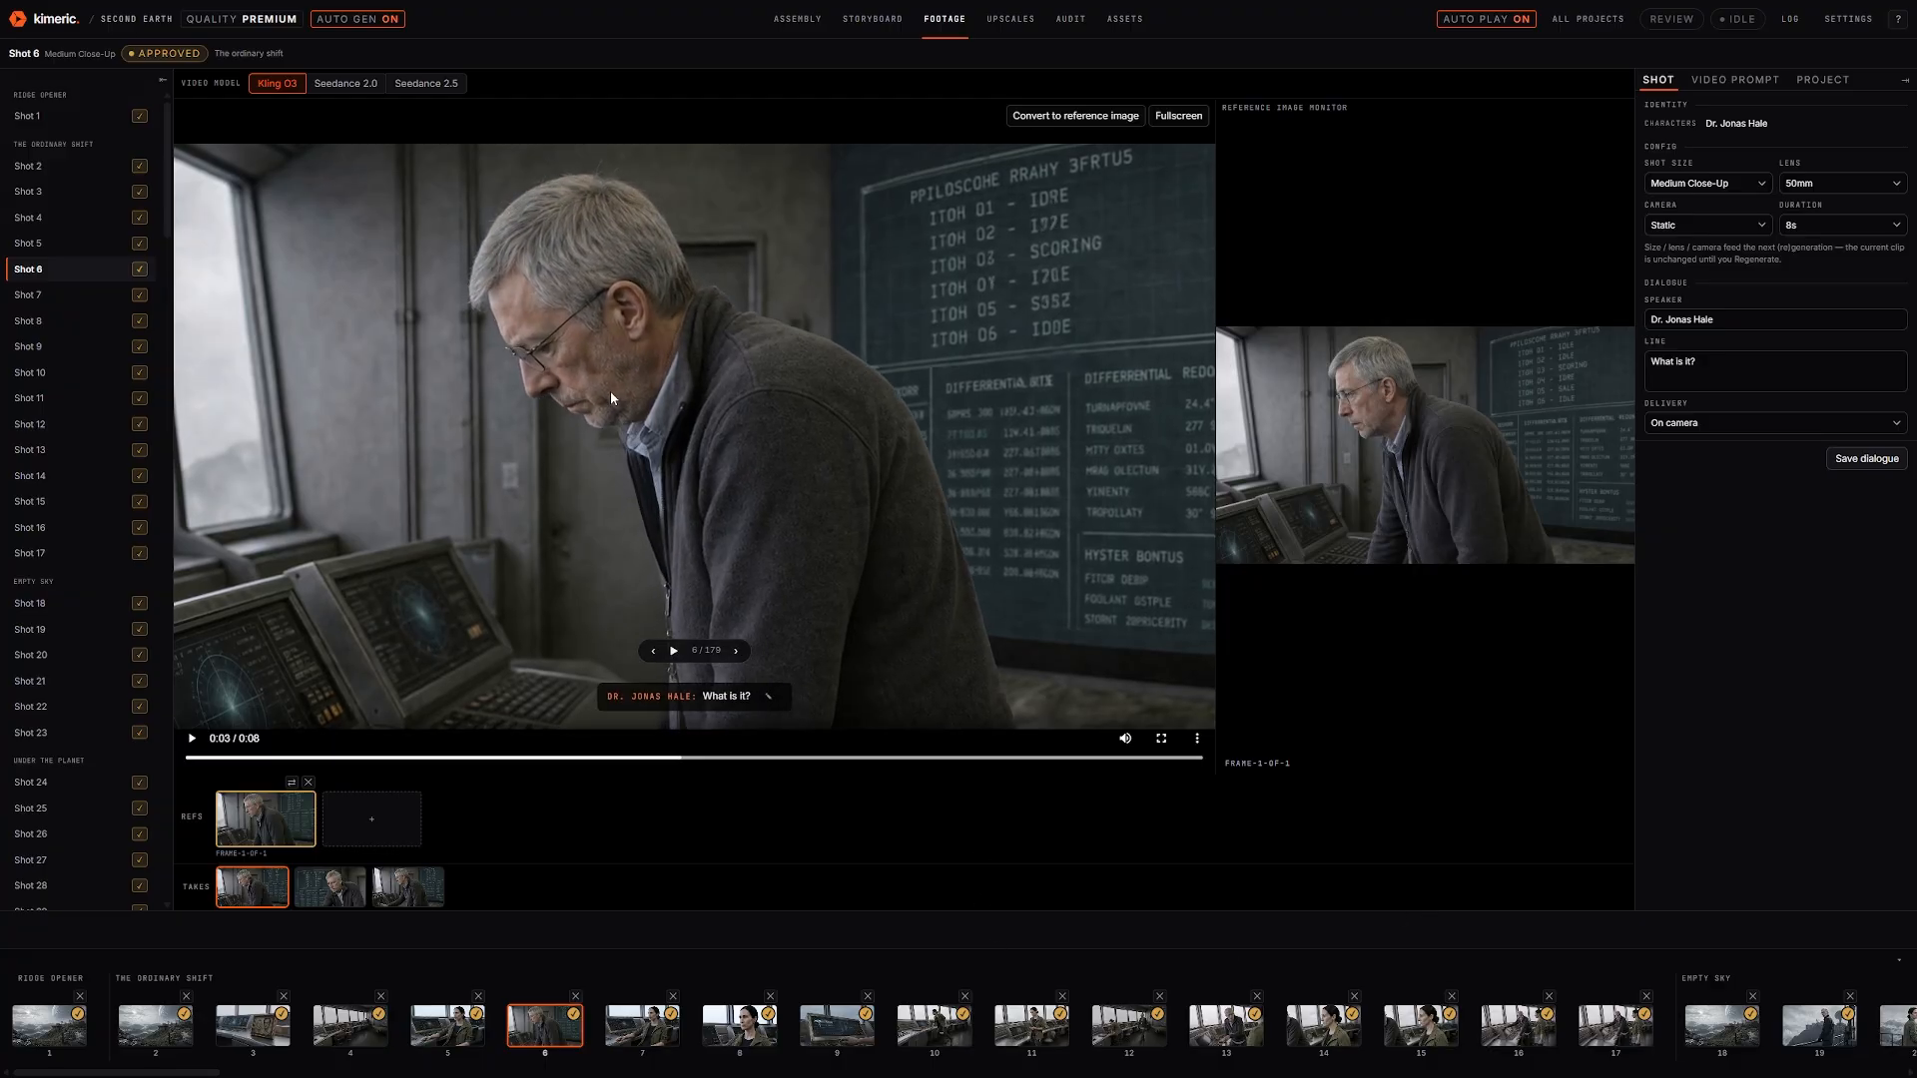
pyautogui.click(170, 54)
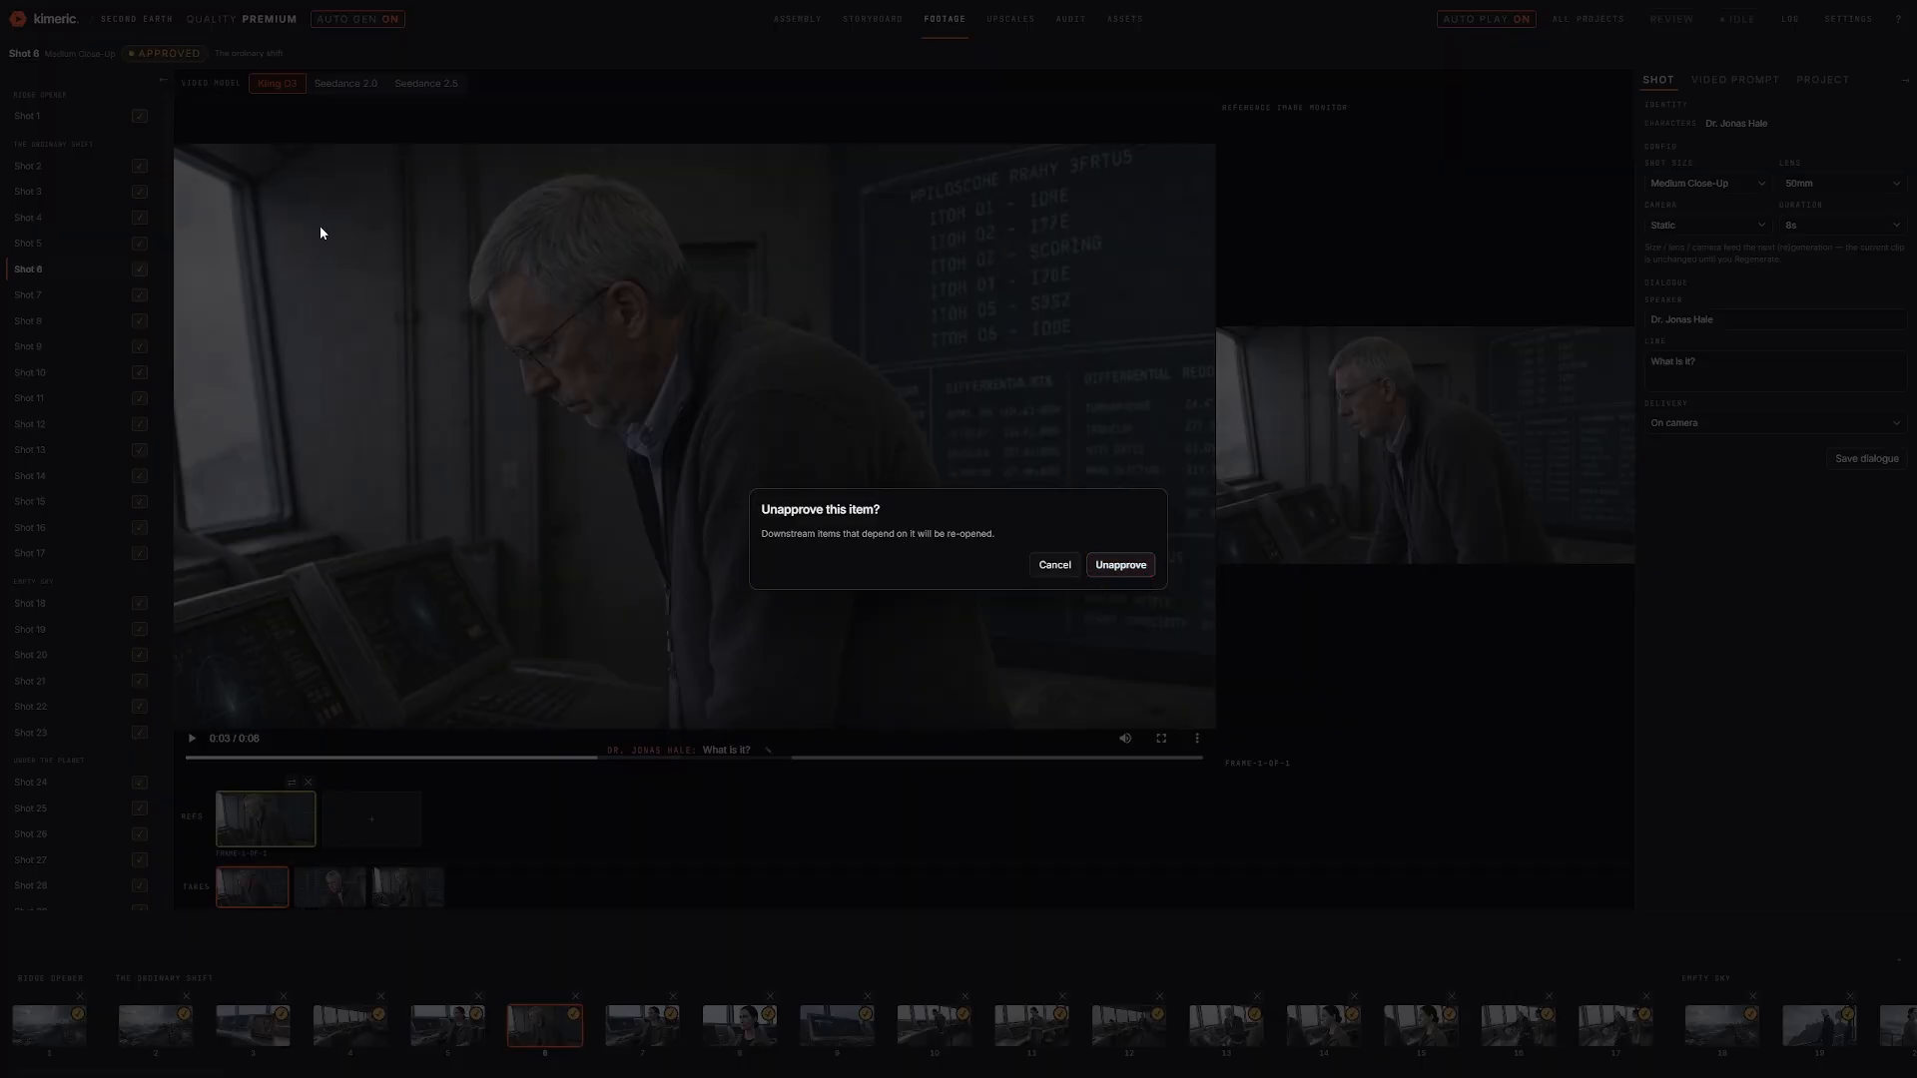
pyautogui.click(1128, 565)
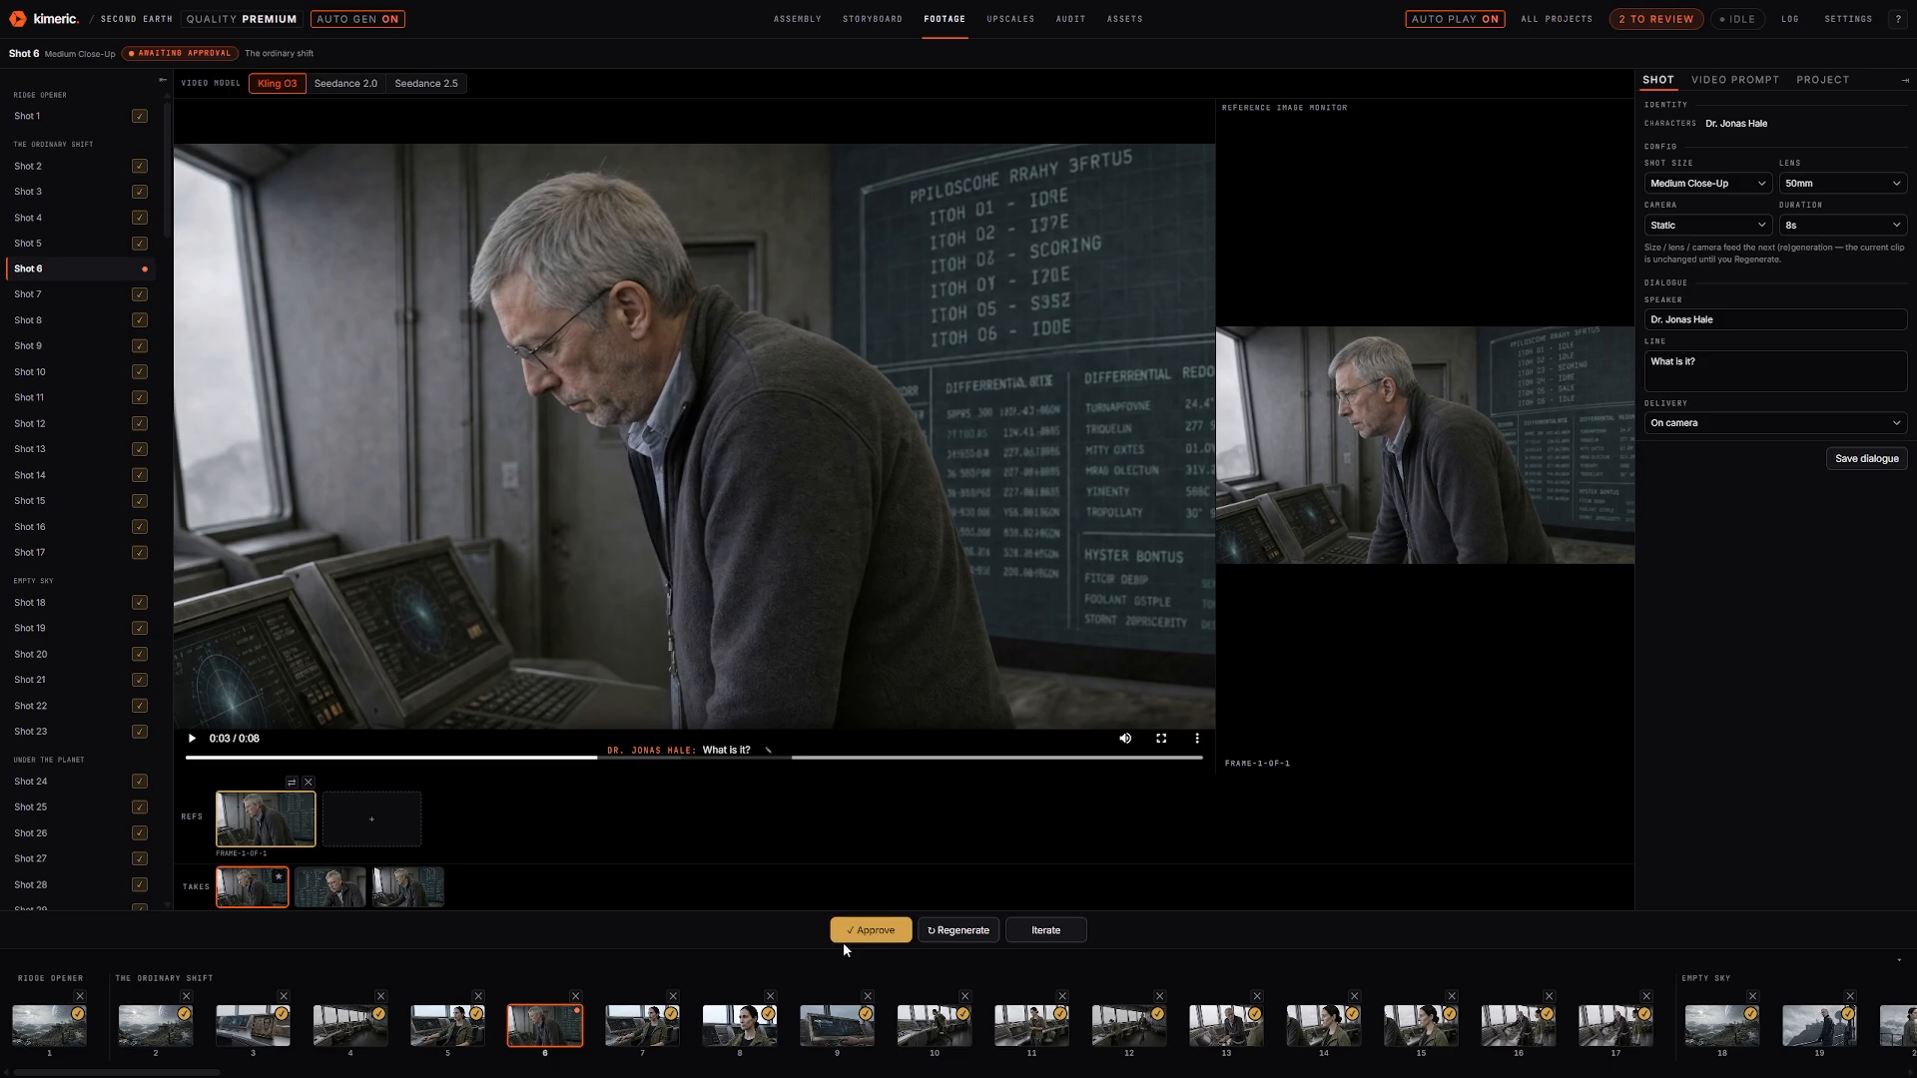
pyautogui.click(871, 929)
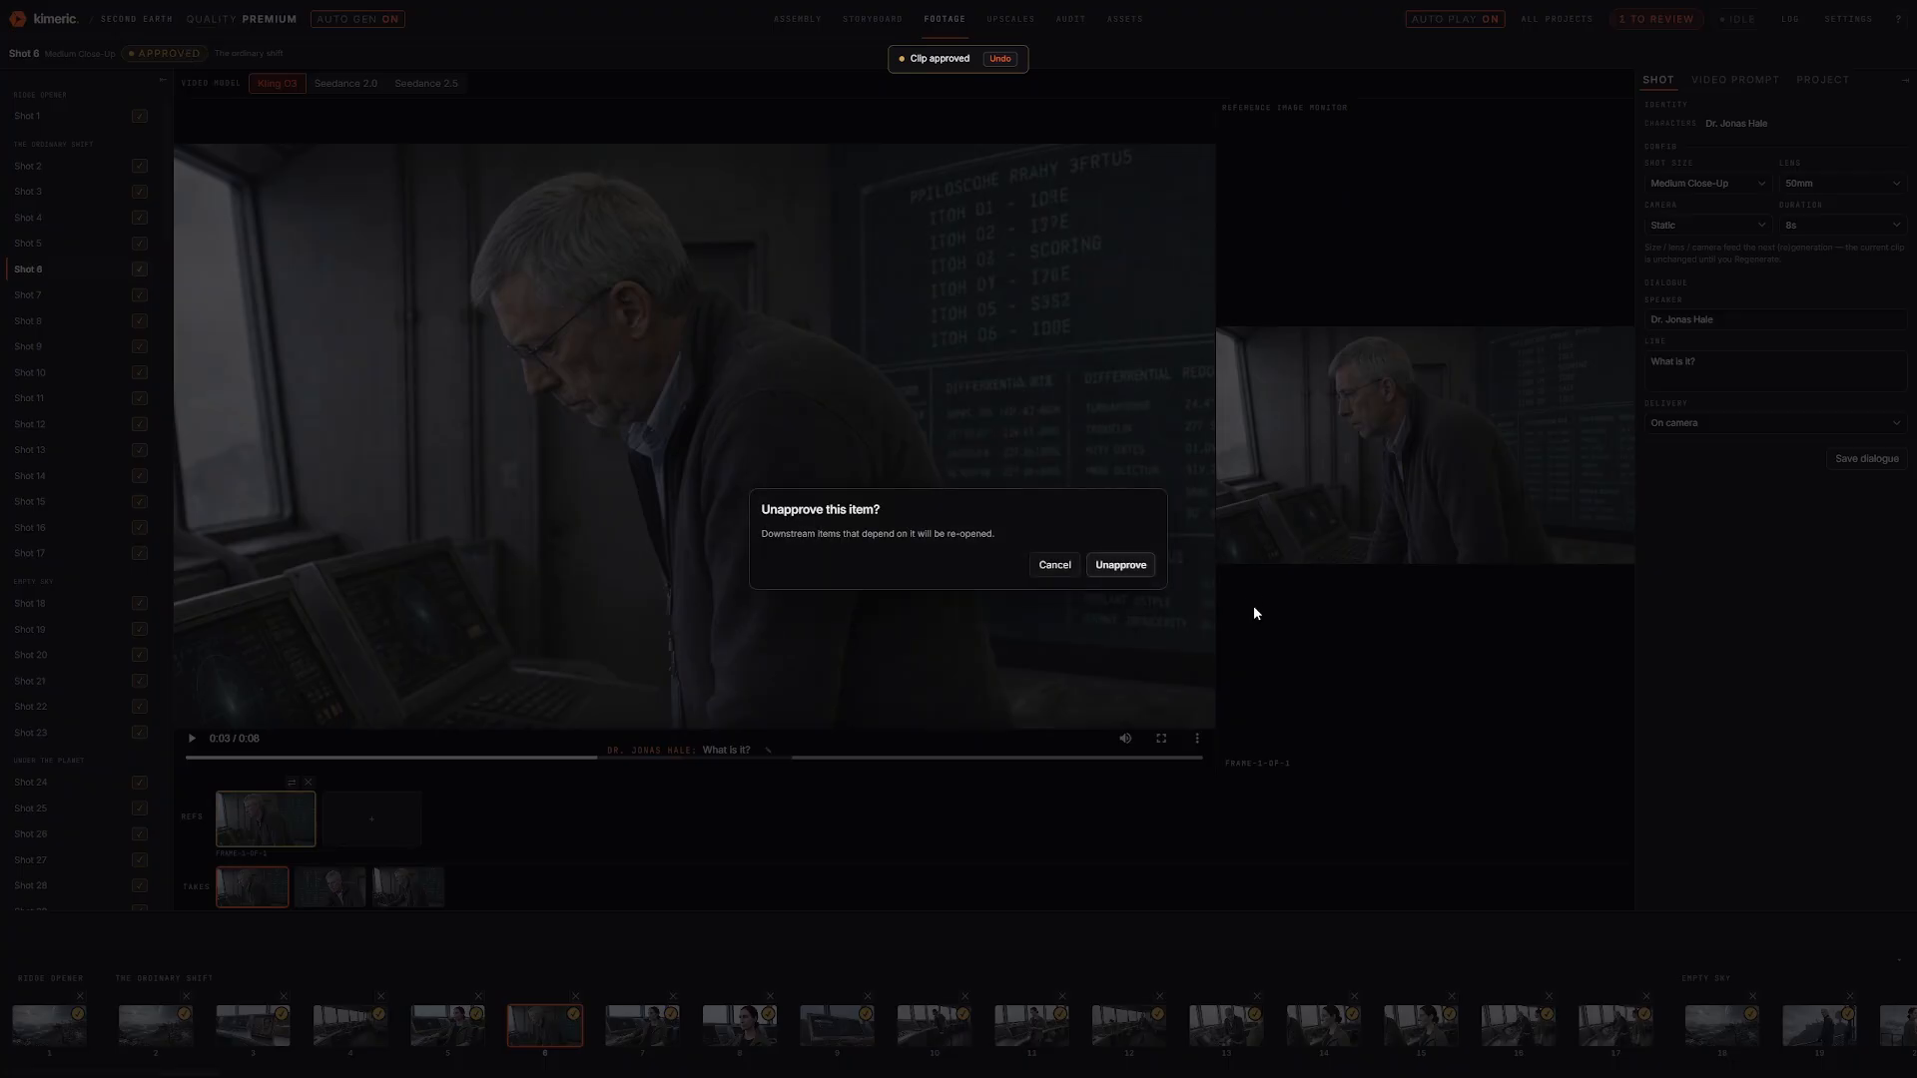
pyautogui.click(1124, 566)
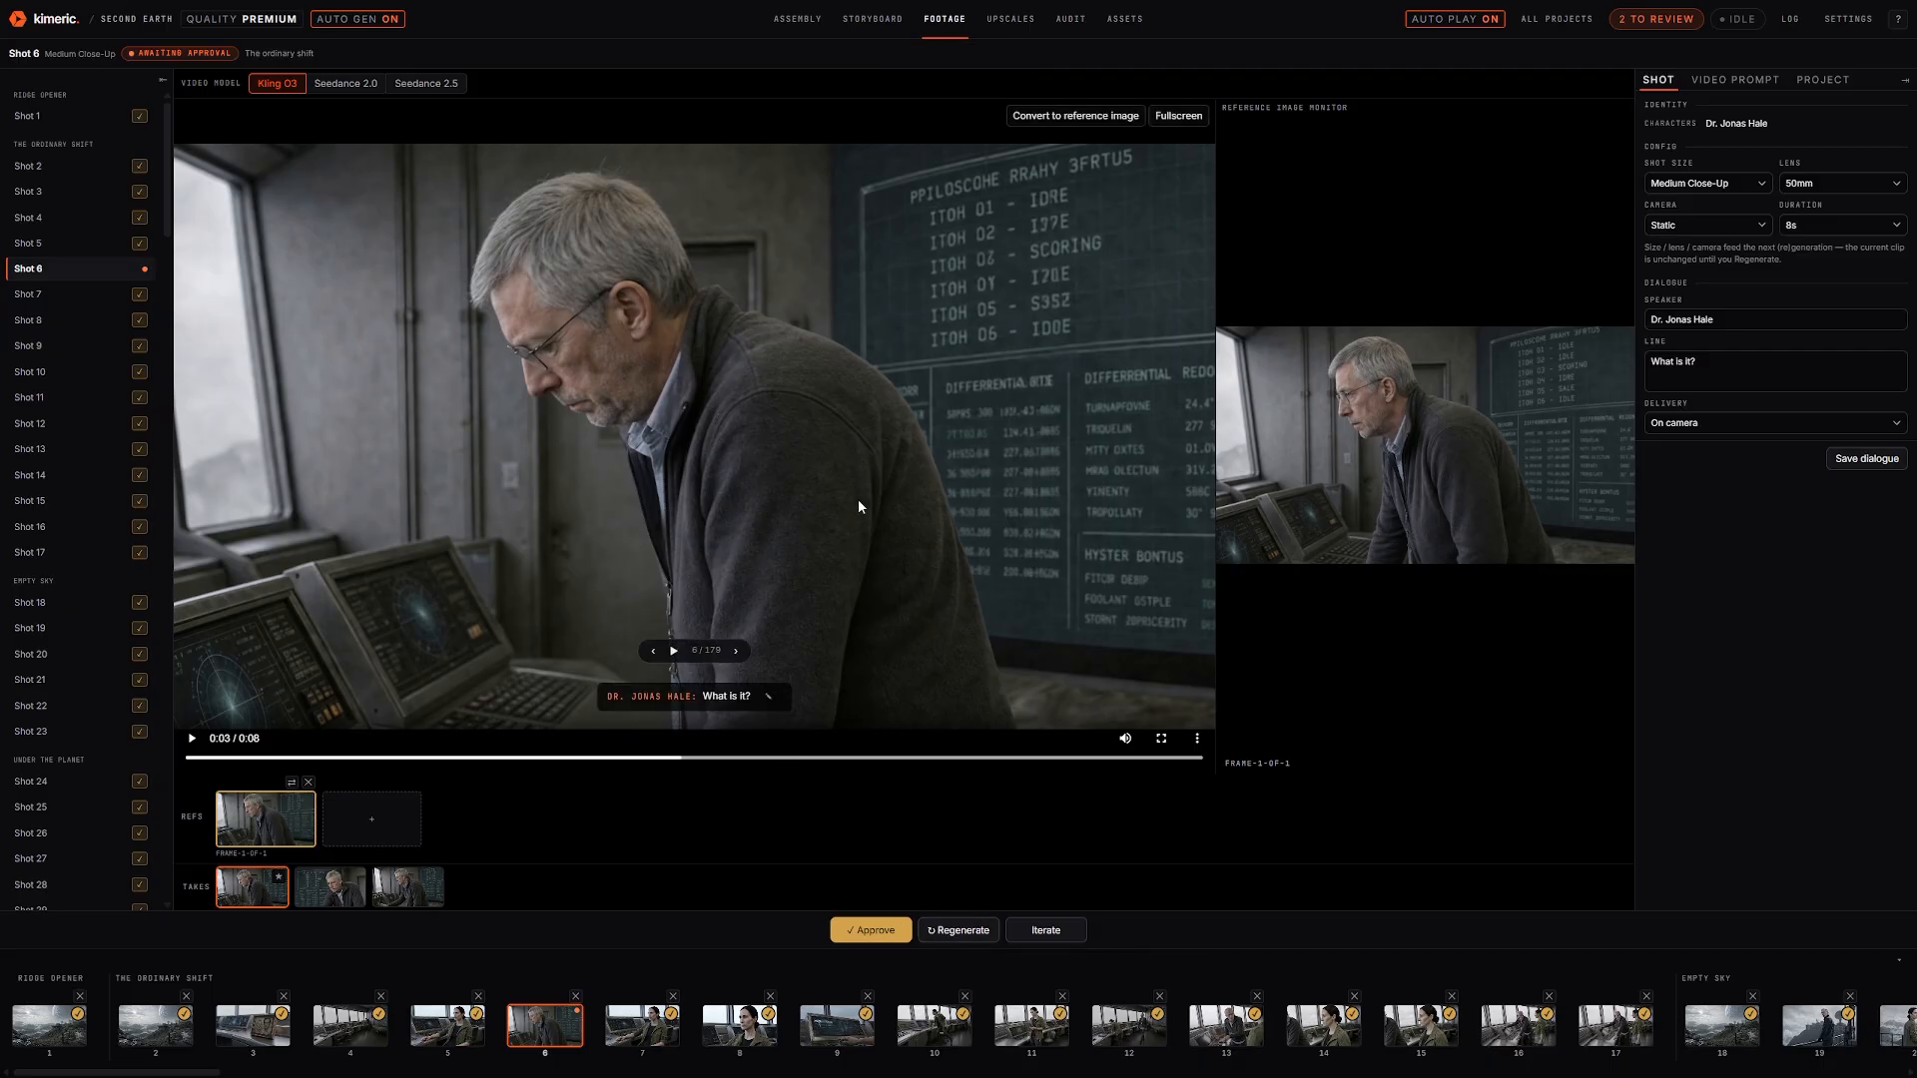
# Dismiss the Iterate feedback box and show Shot 6's video prompt text beside the clip
pyautogui.click(1065, 938)
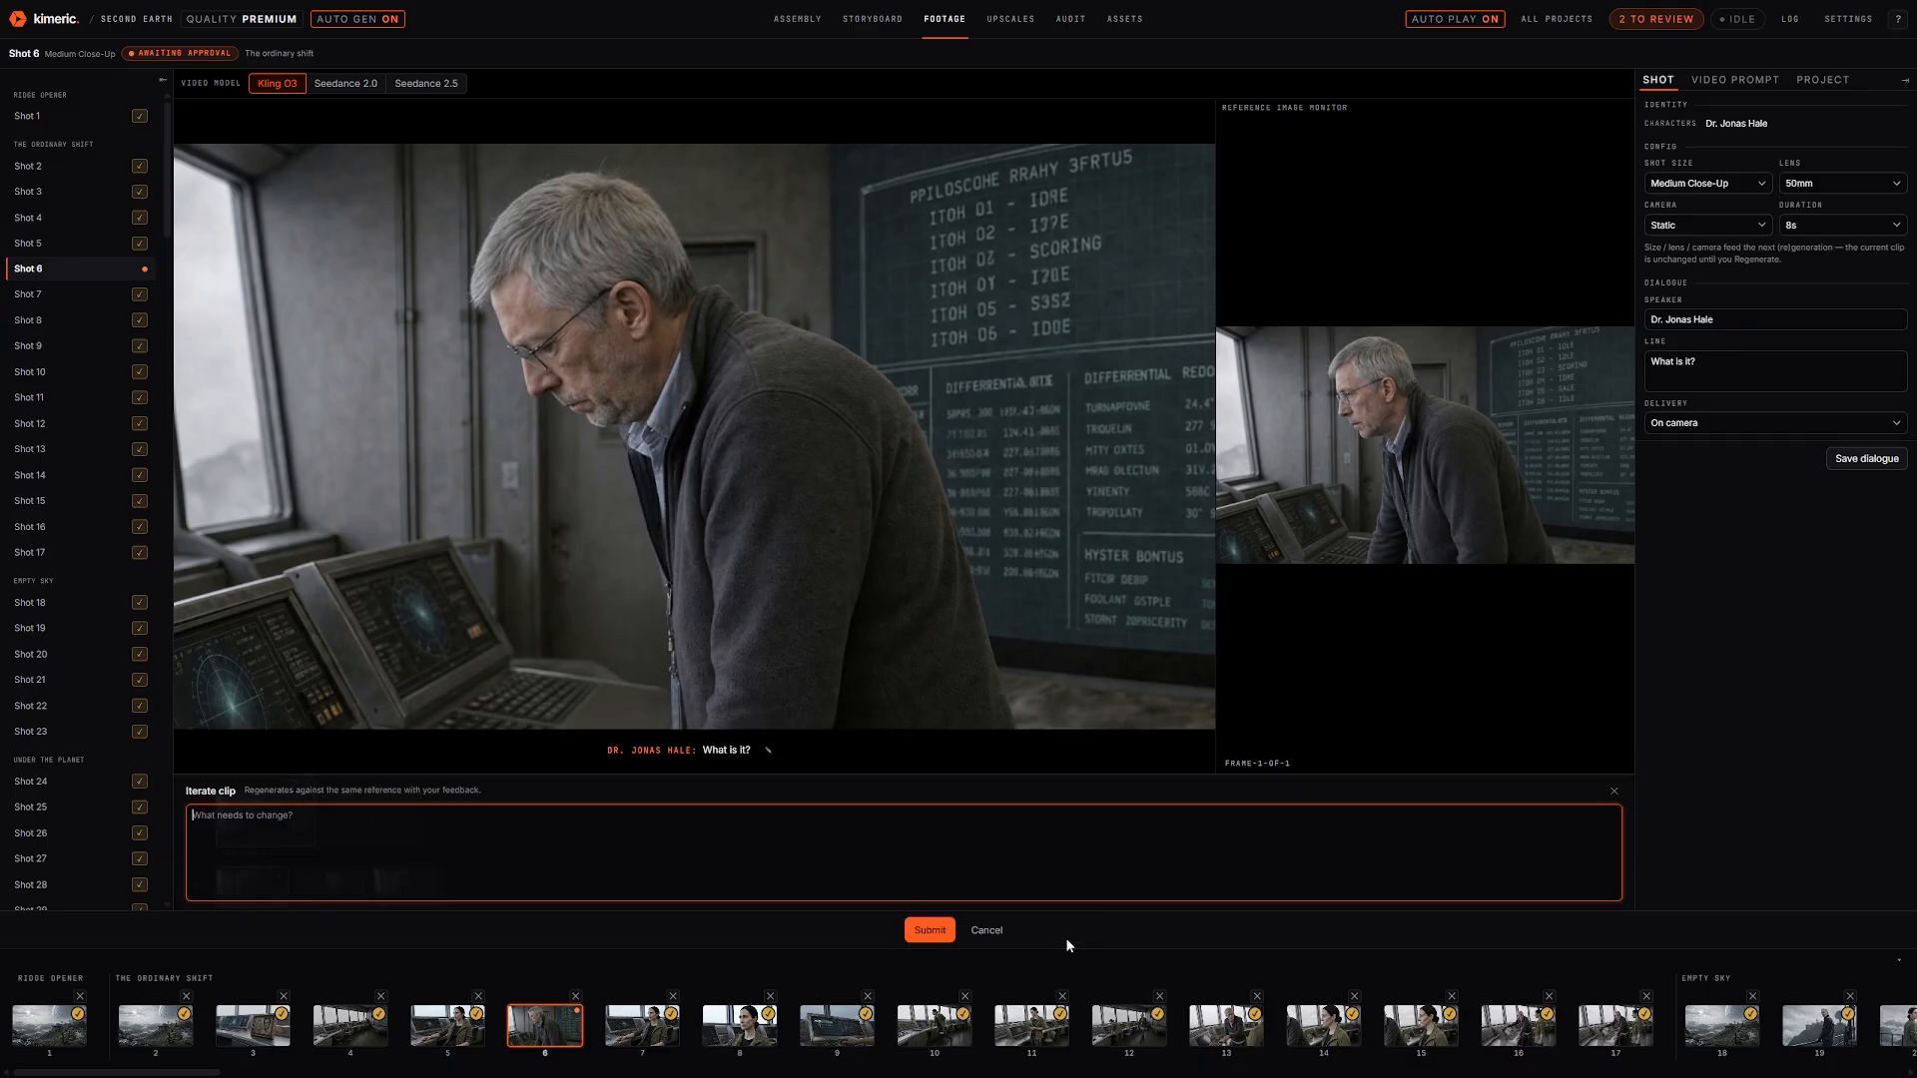
pyautogui.click(987, 930)
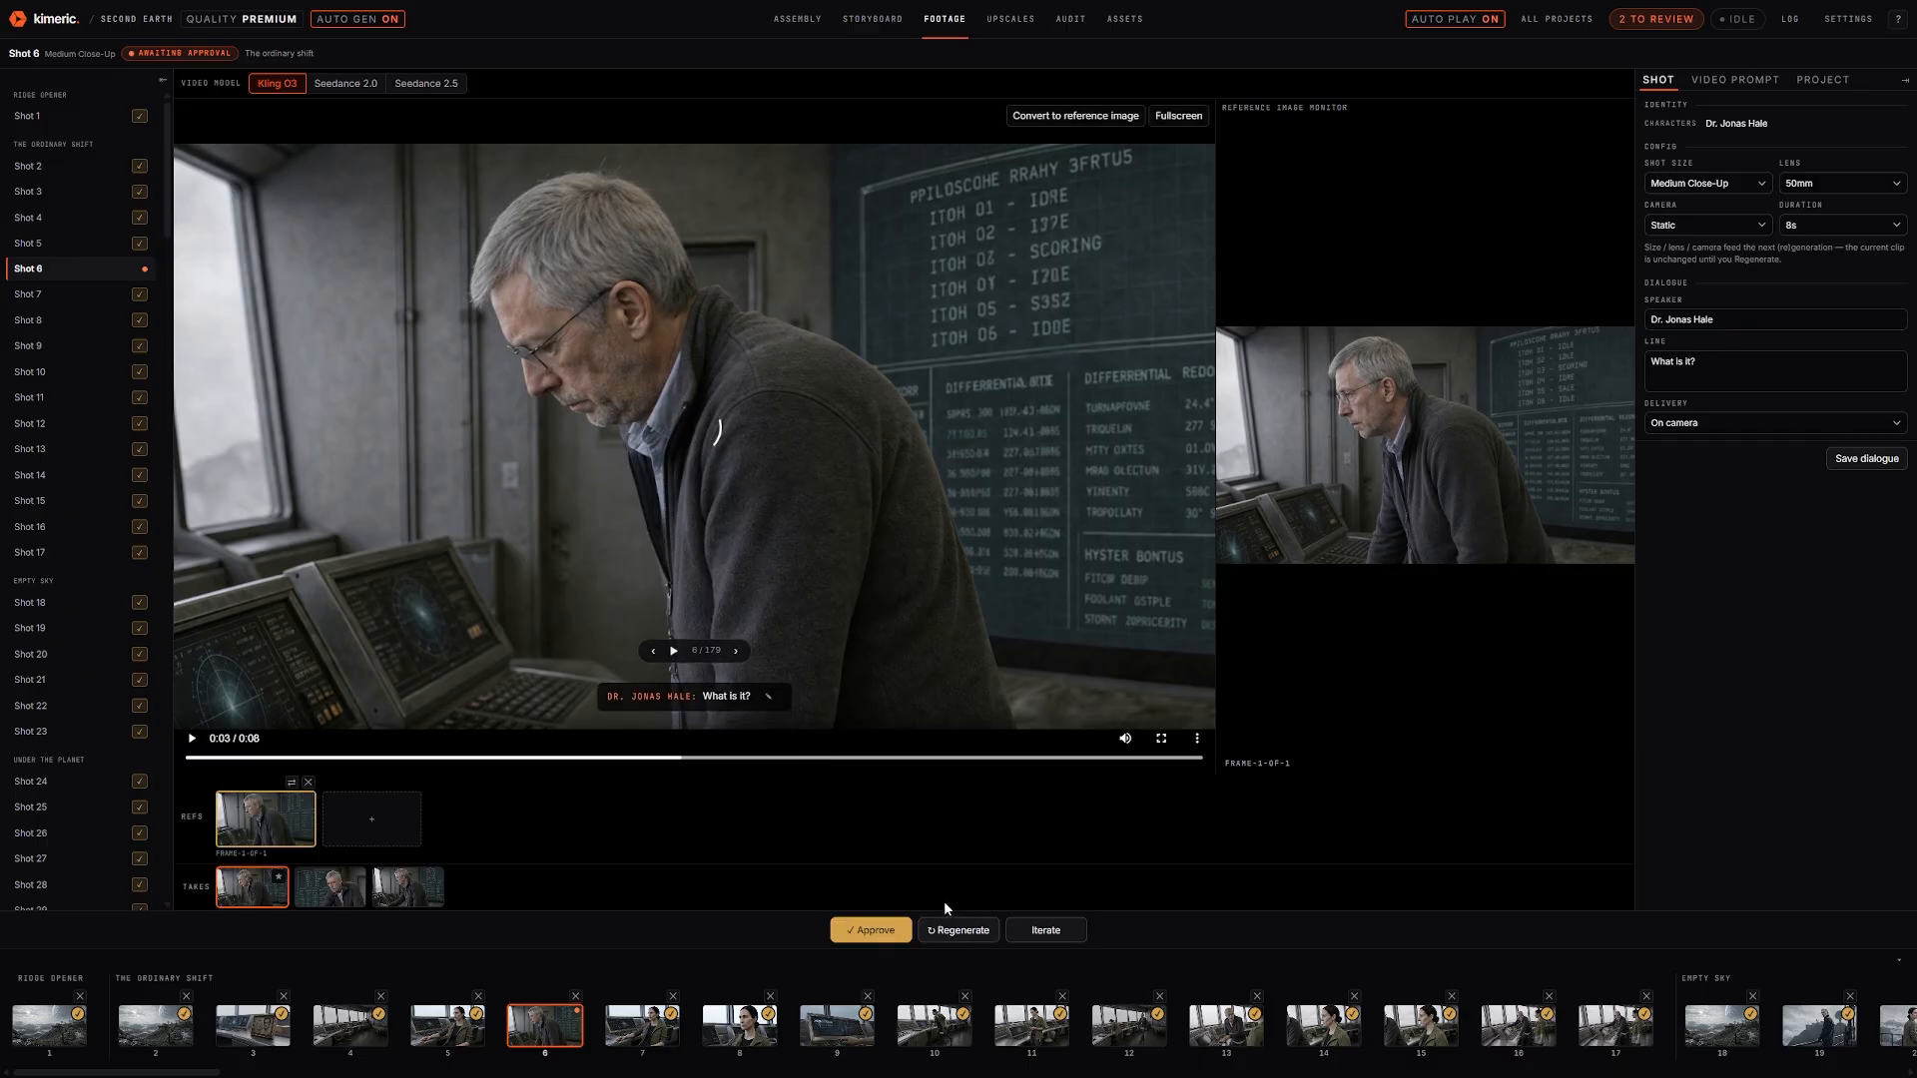
pyautogui.click(1734, 80)
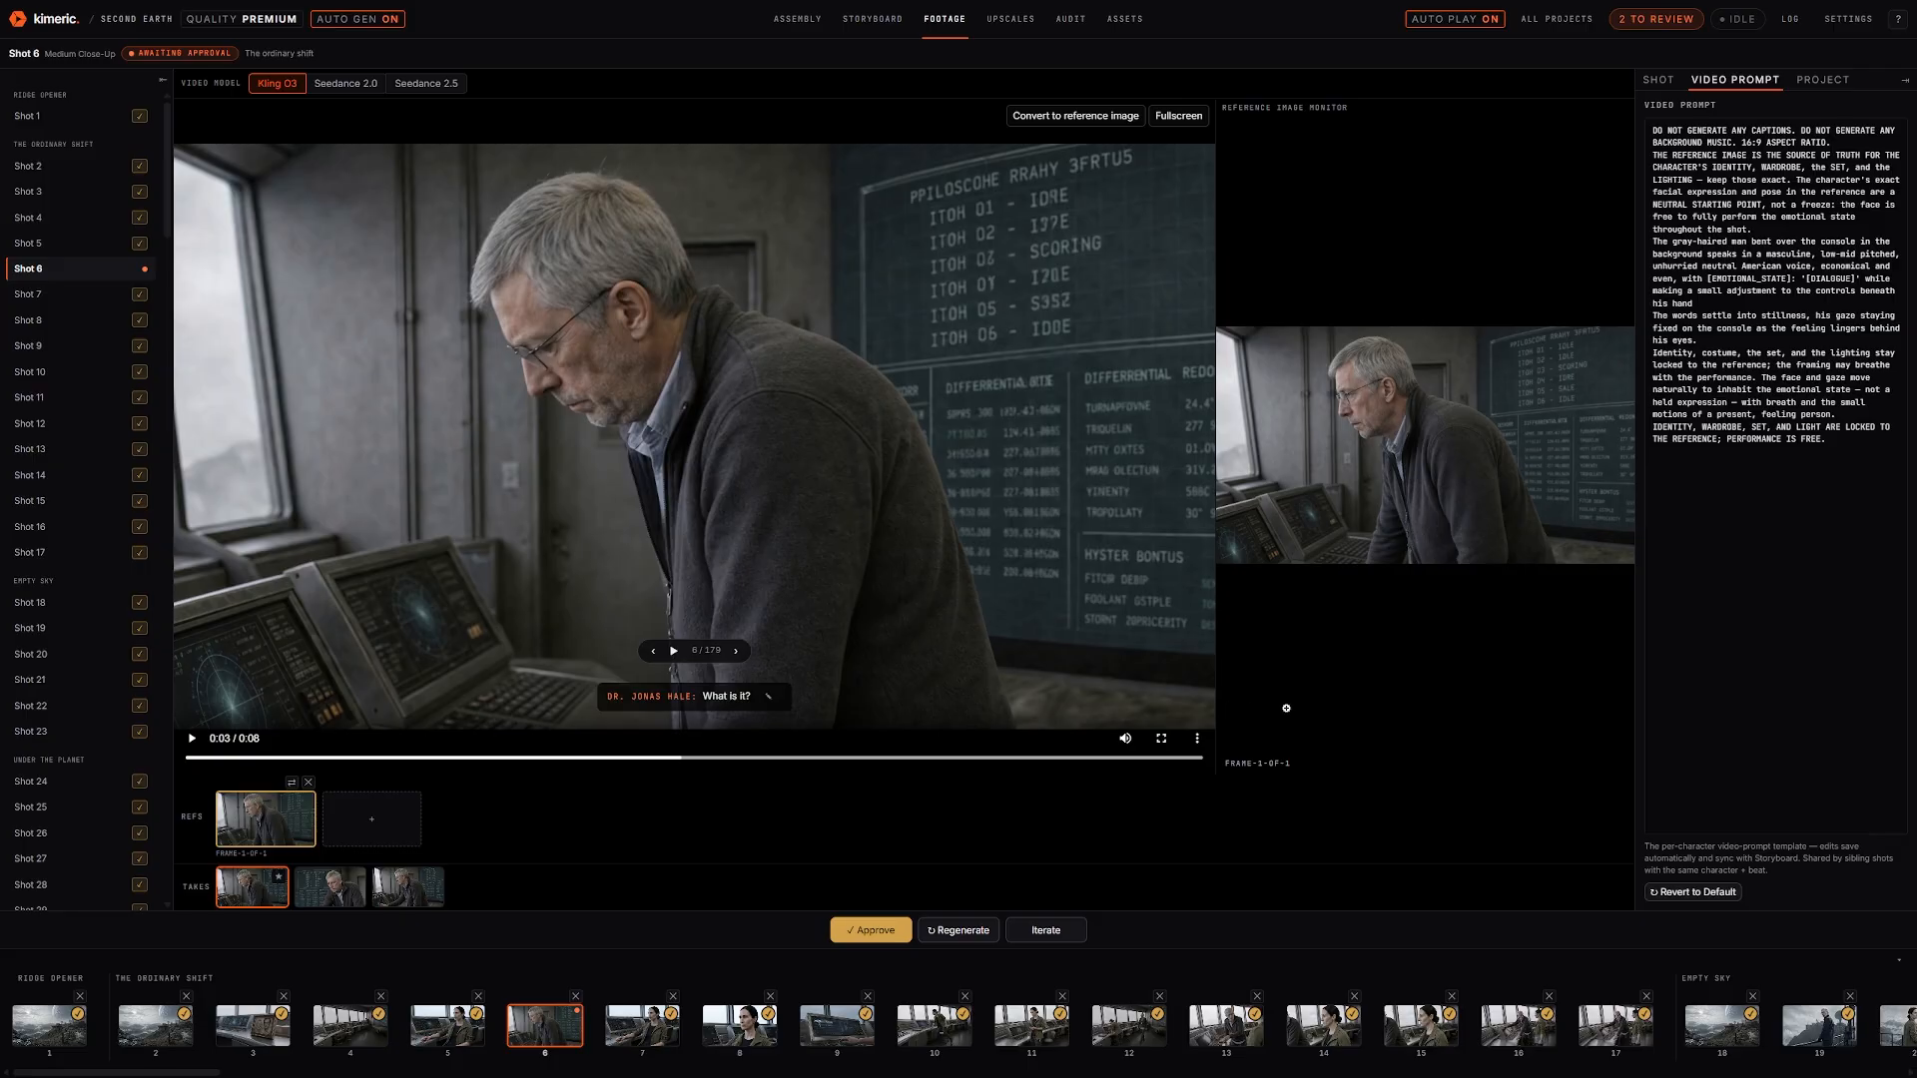
# Open and cancel the Iterate feedback box twice without submitting any feedback
pyautogui.click(1049, 931)
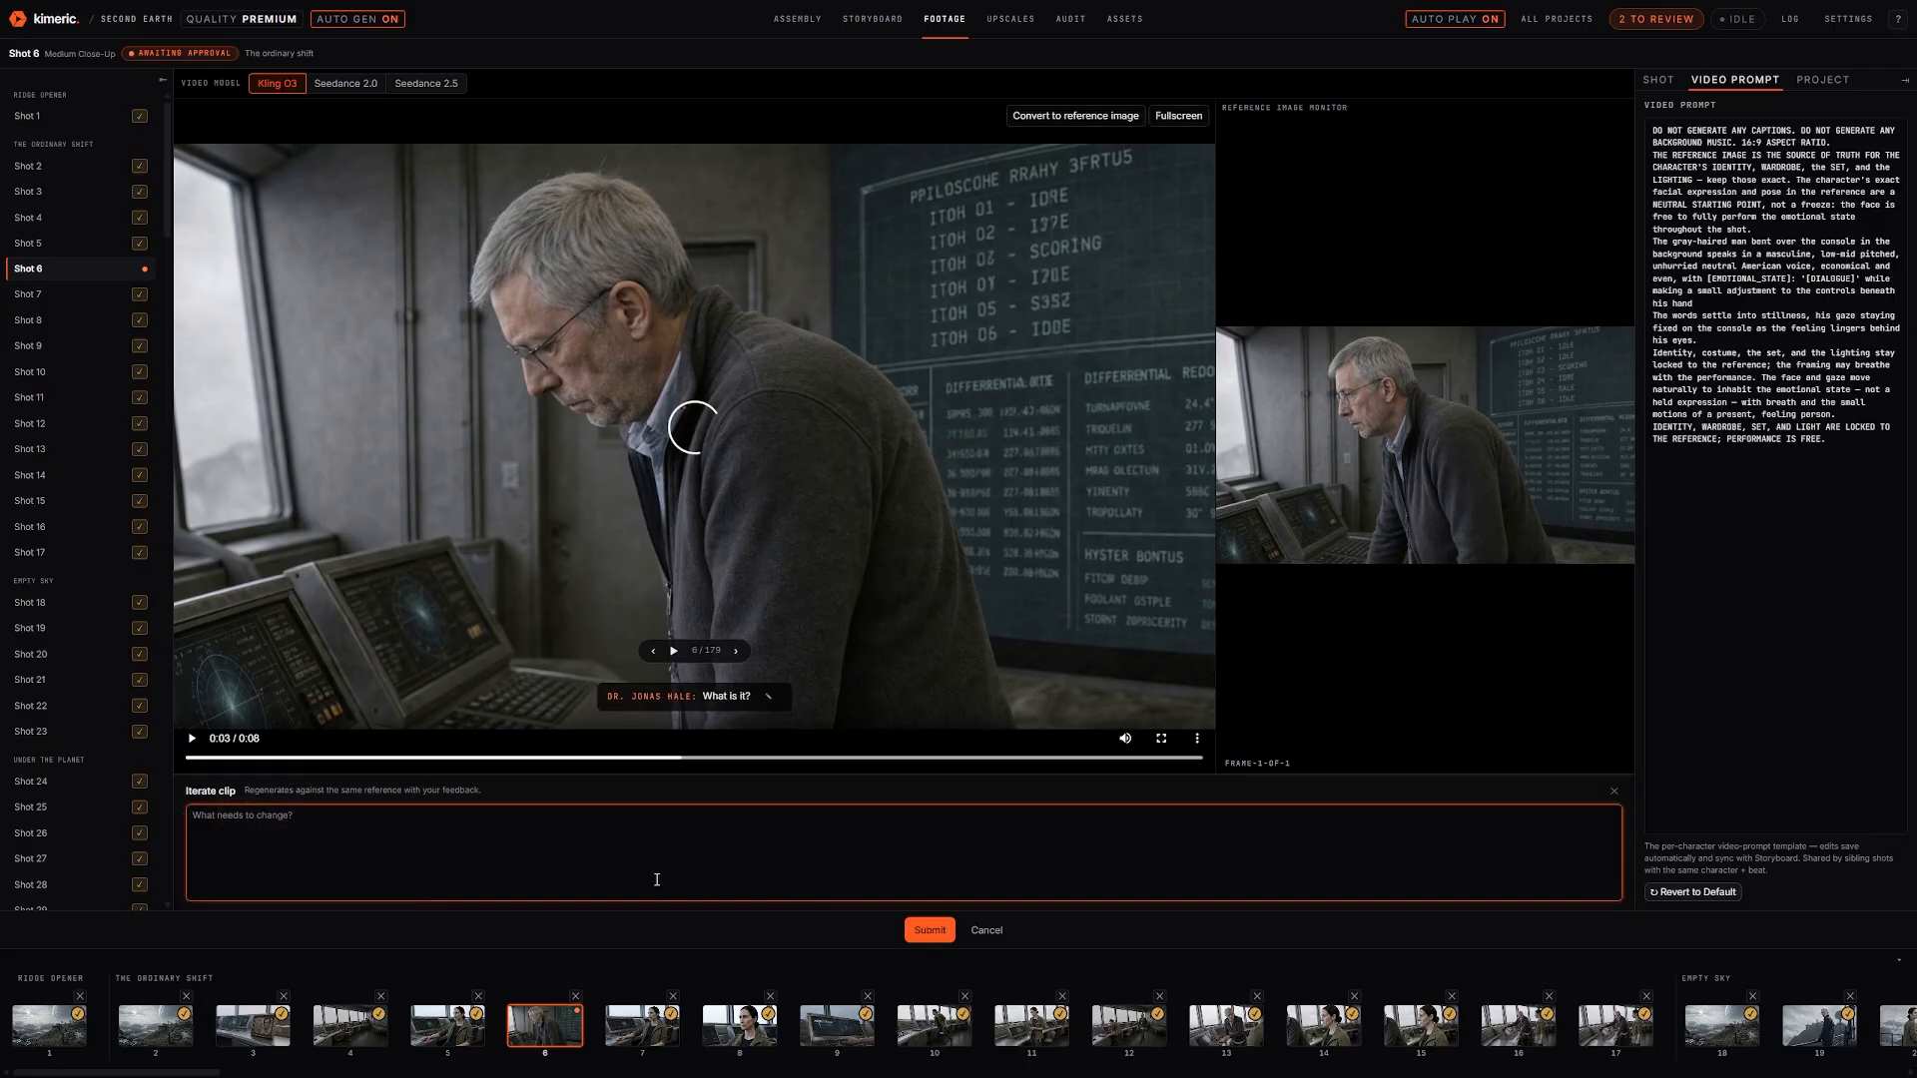
pyautogui.click(983, 932)
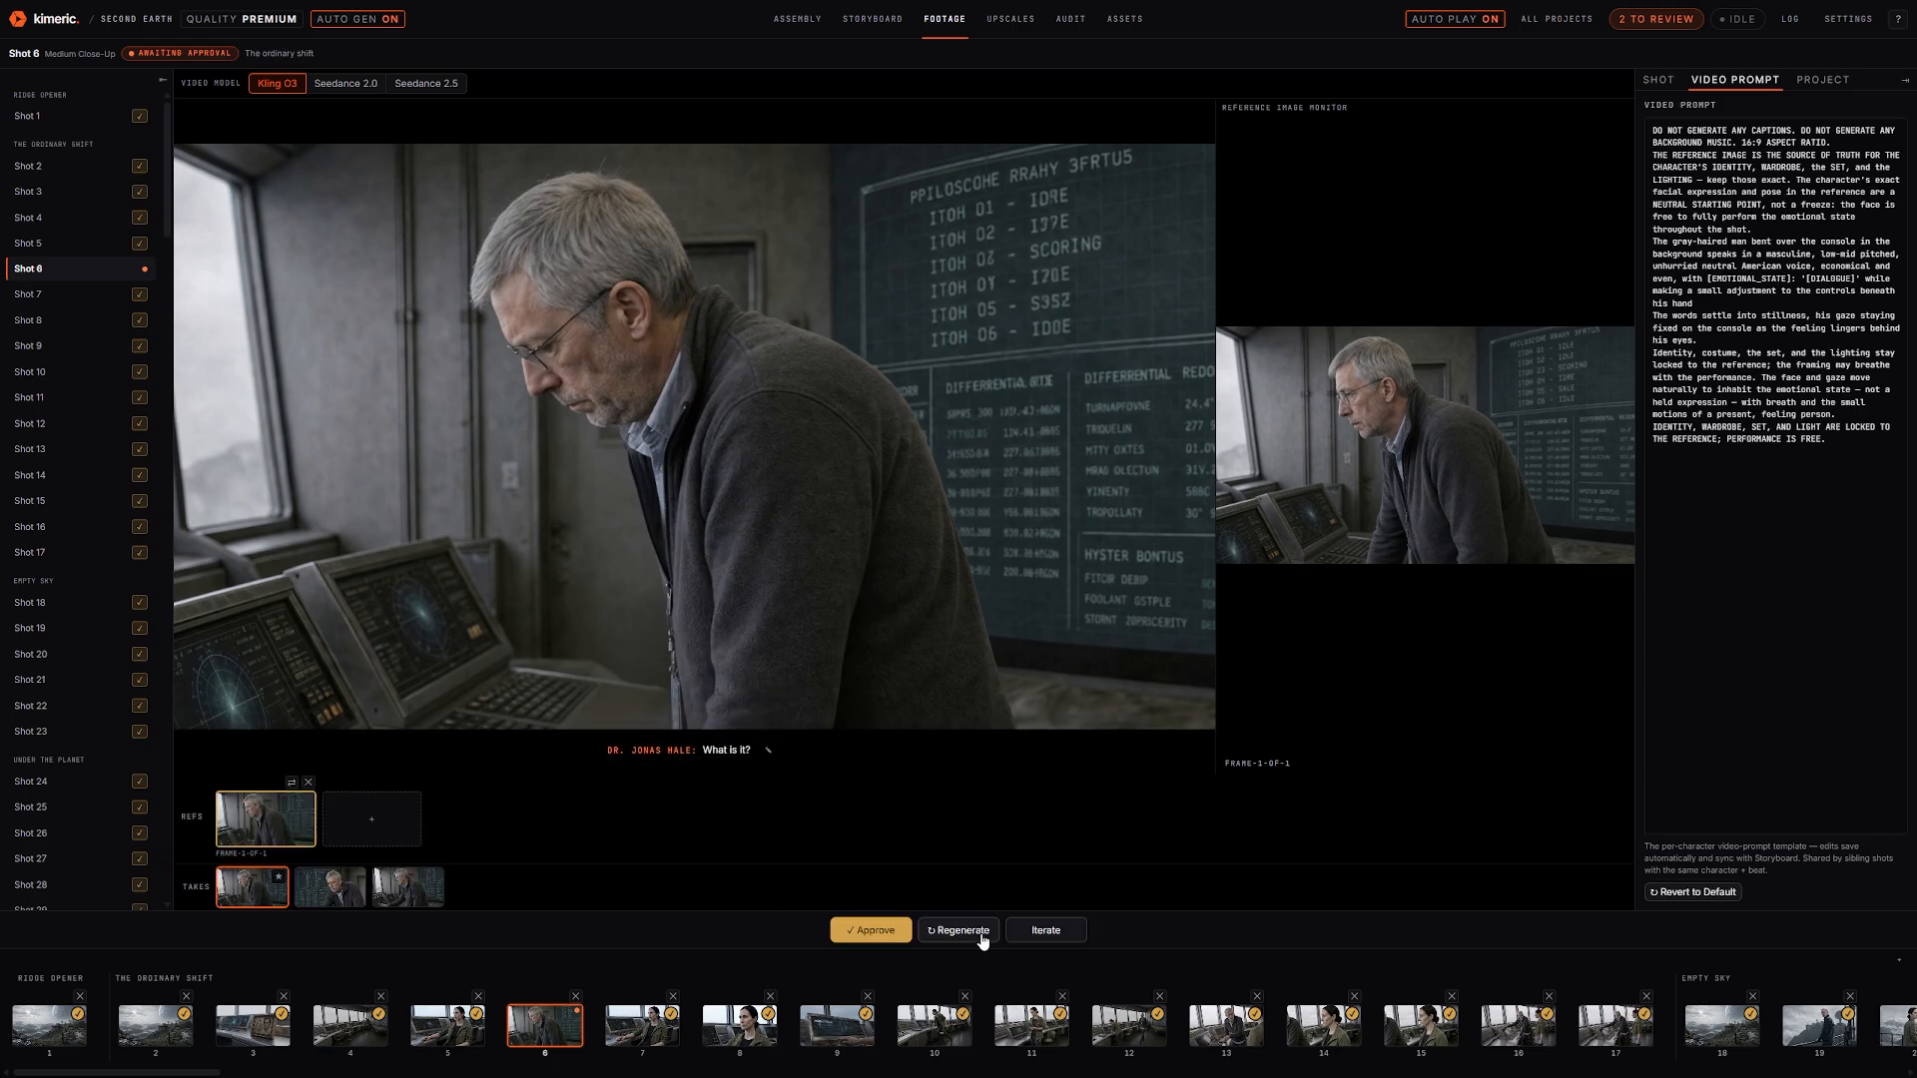
pyautogui.moveTo(639, 417)
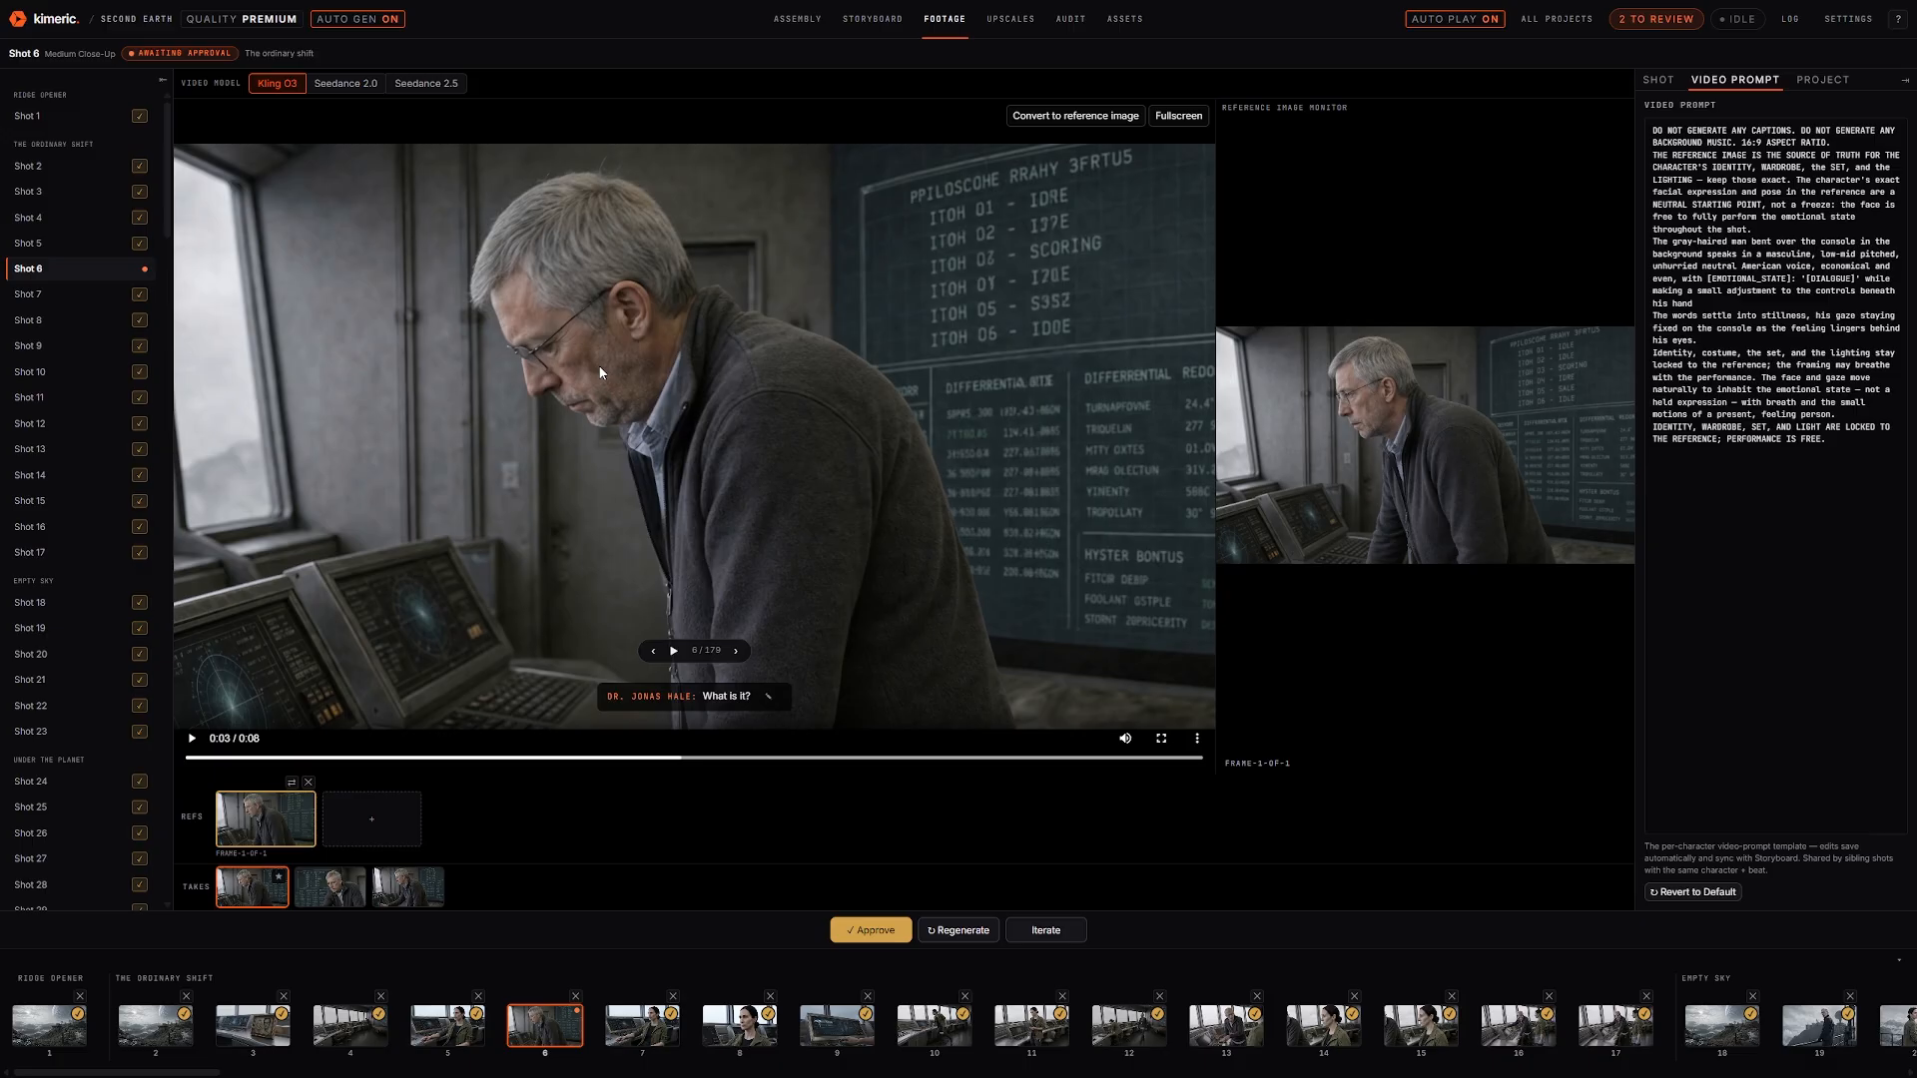
pyautogui.click(1038, 931)
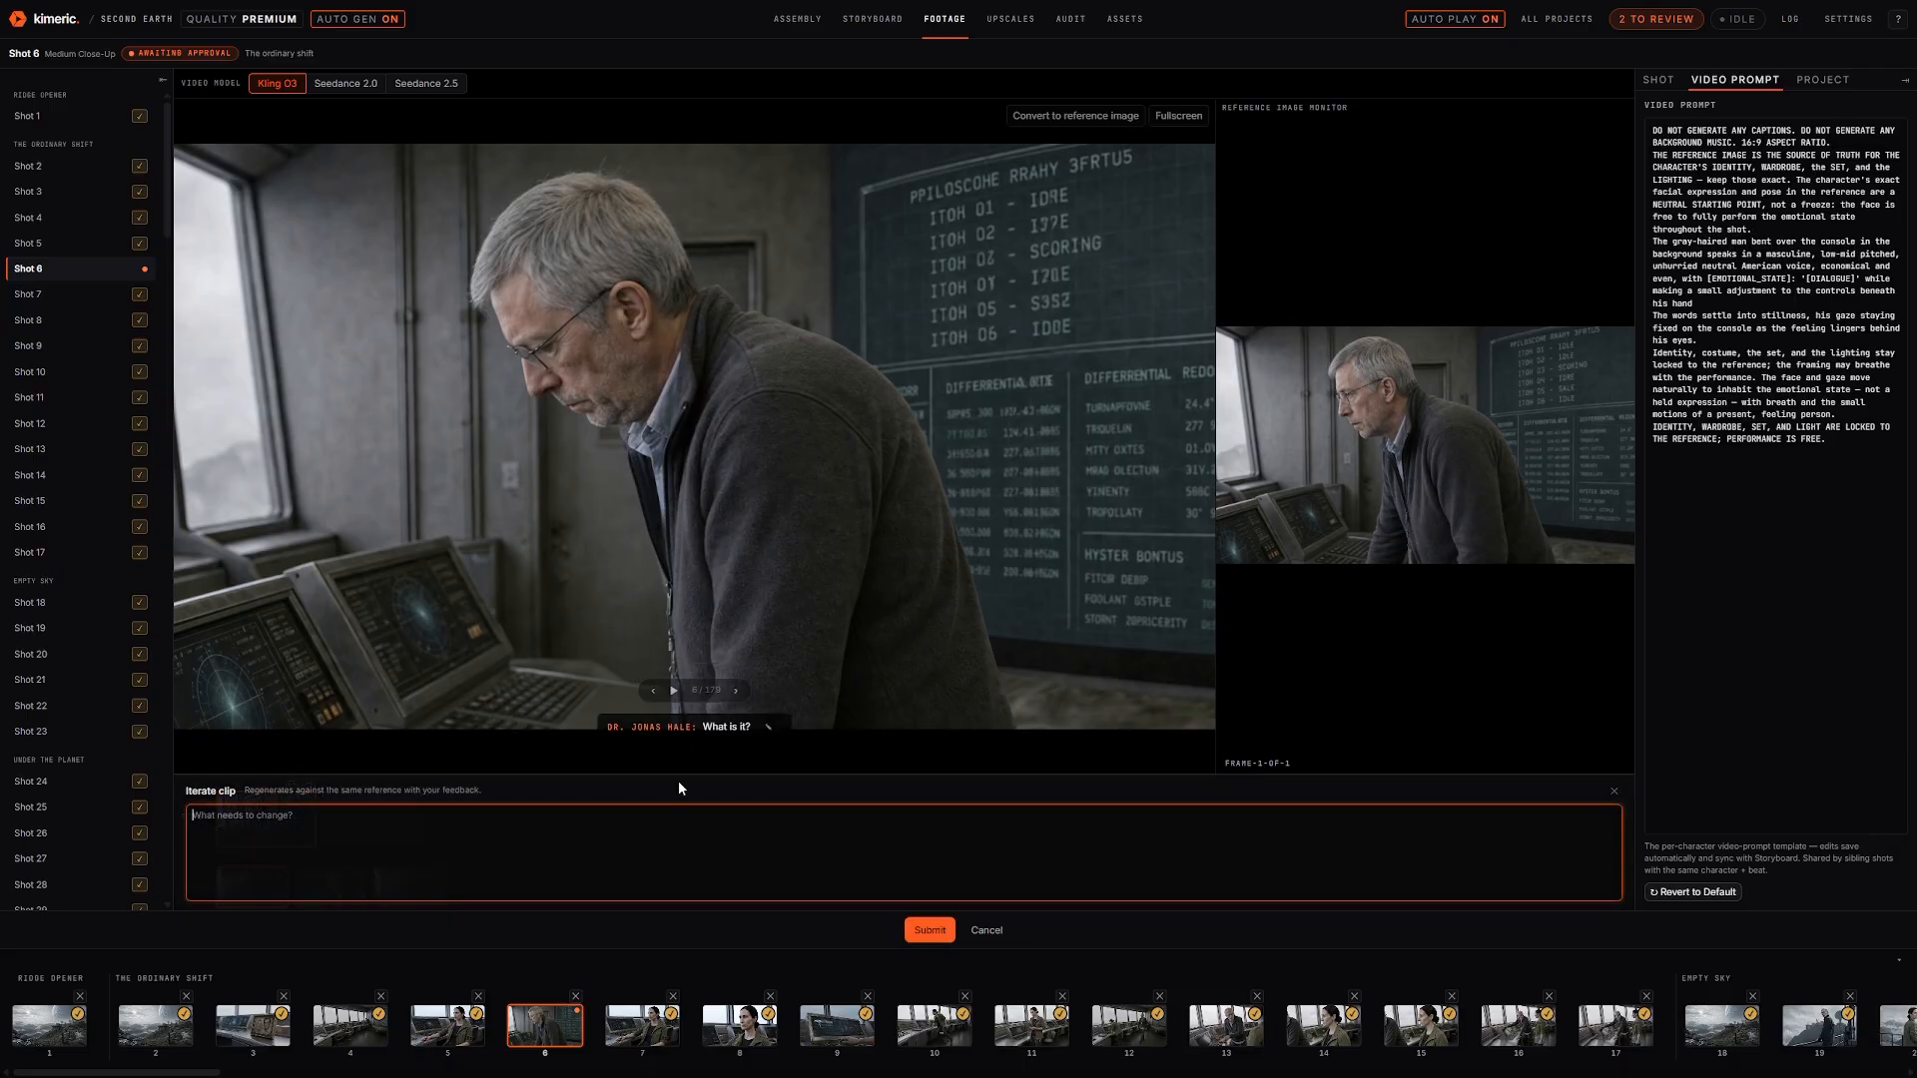
pyautogui.click(982, 931)
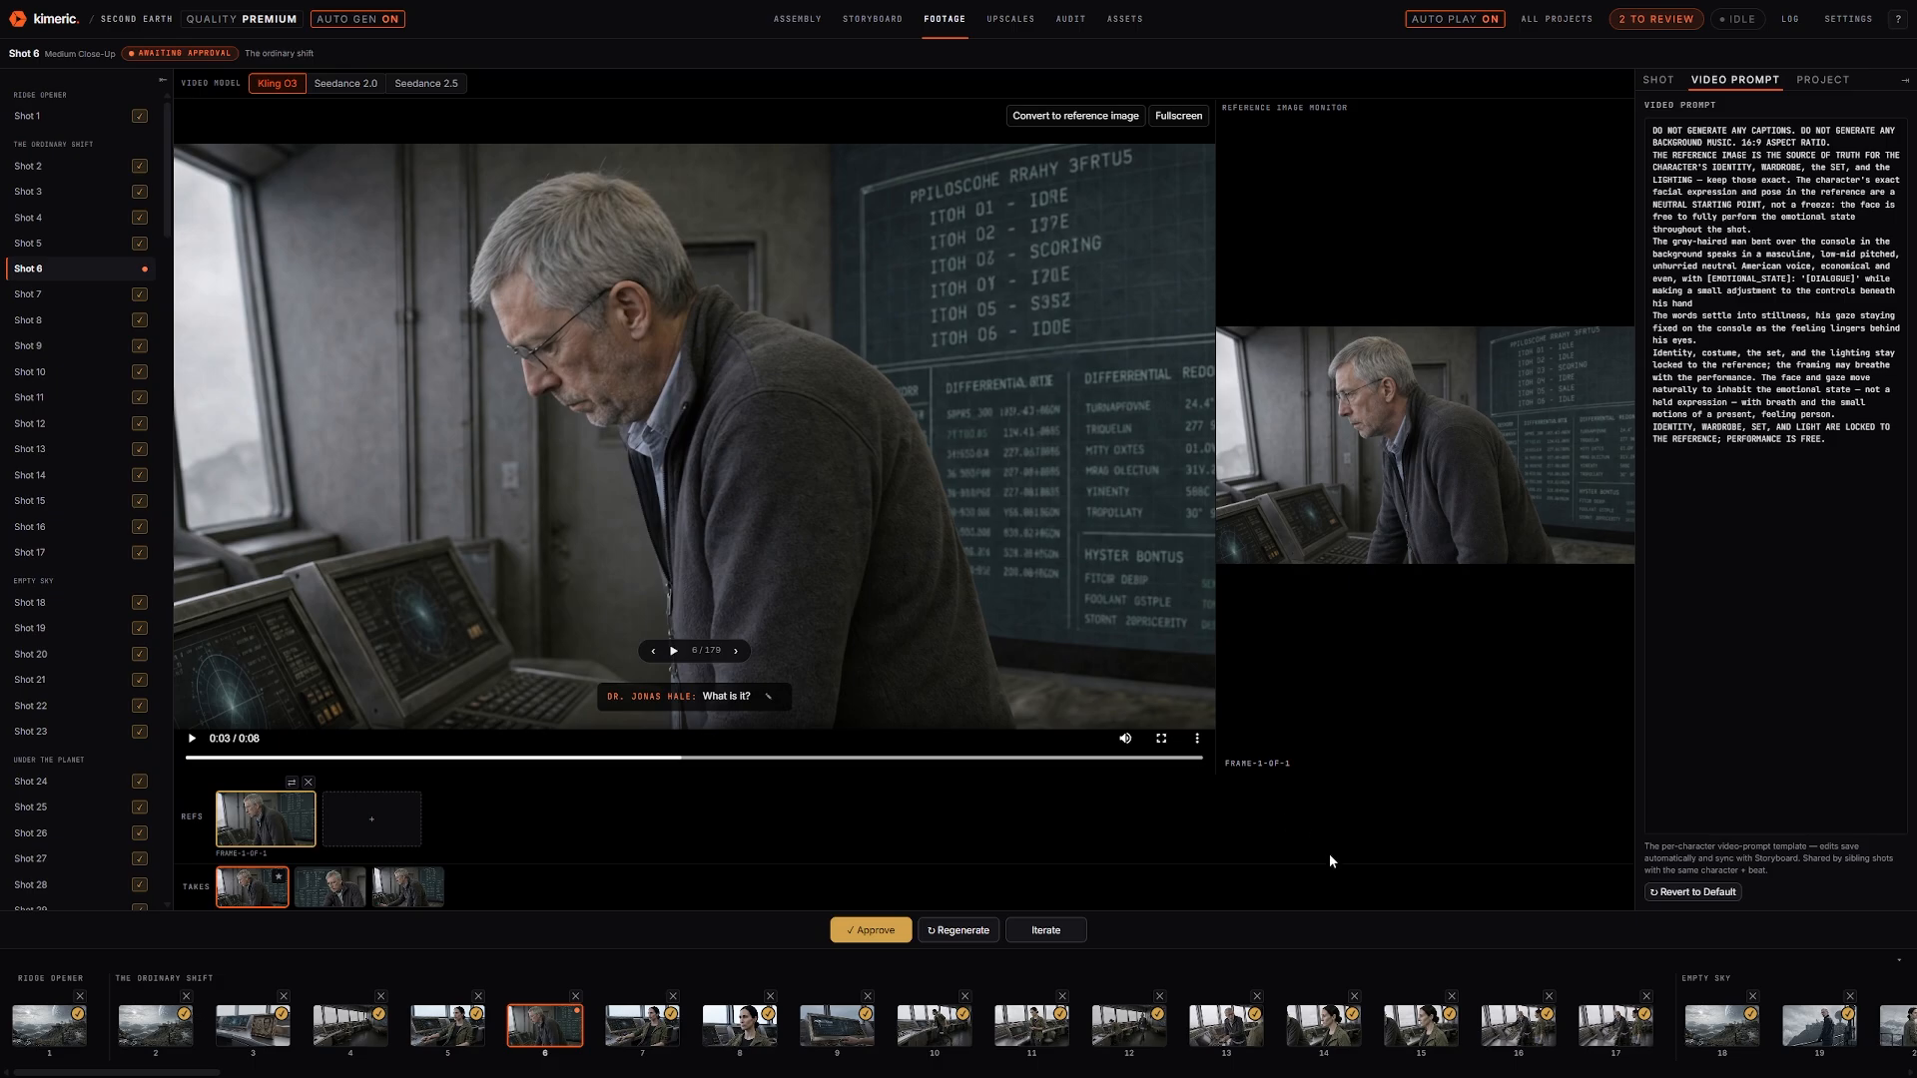
# Preview take 2, approve Shot 6's first take, and star take 2 as an alternate
pyautogui.click(334, 898)
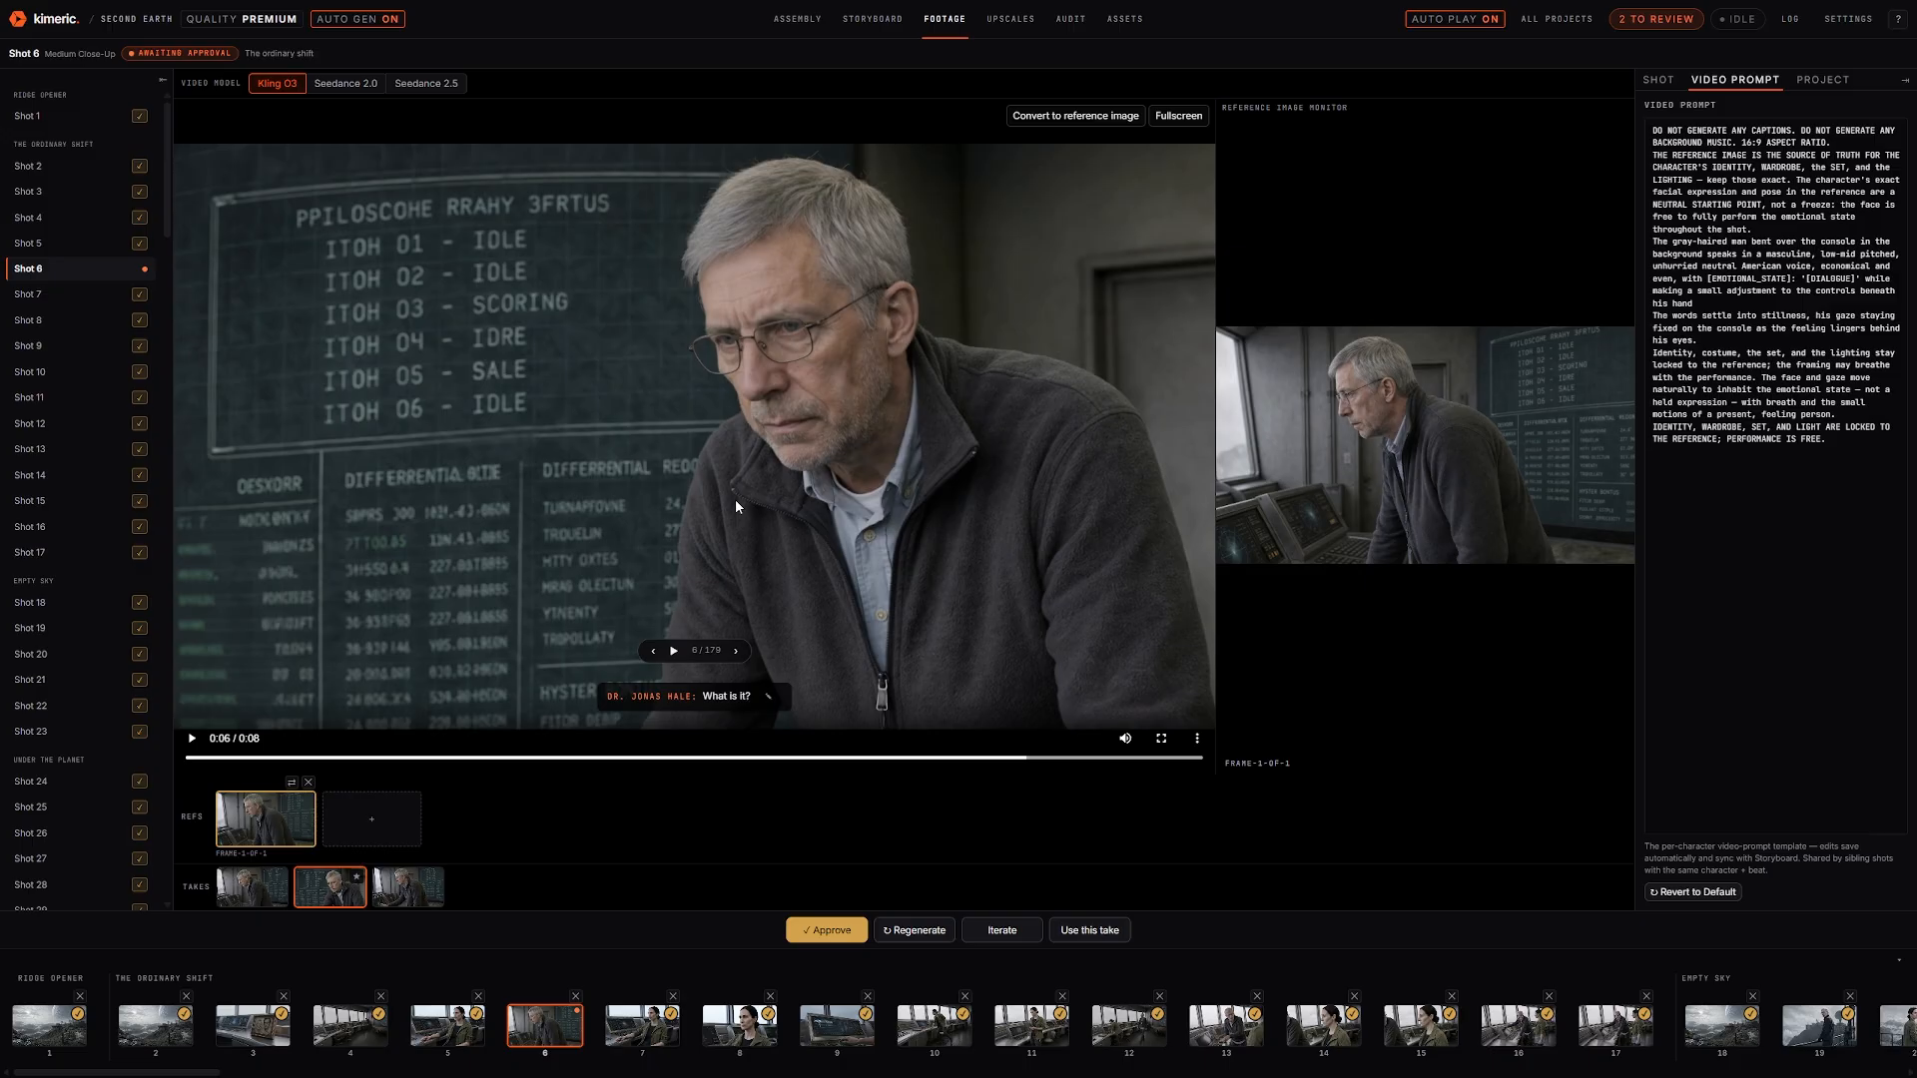
pyautogui.click(228, 896)
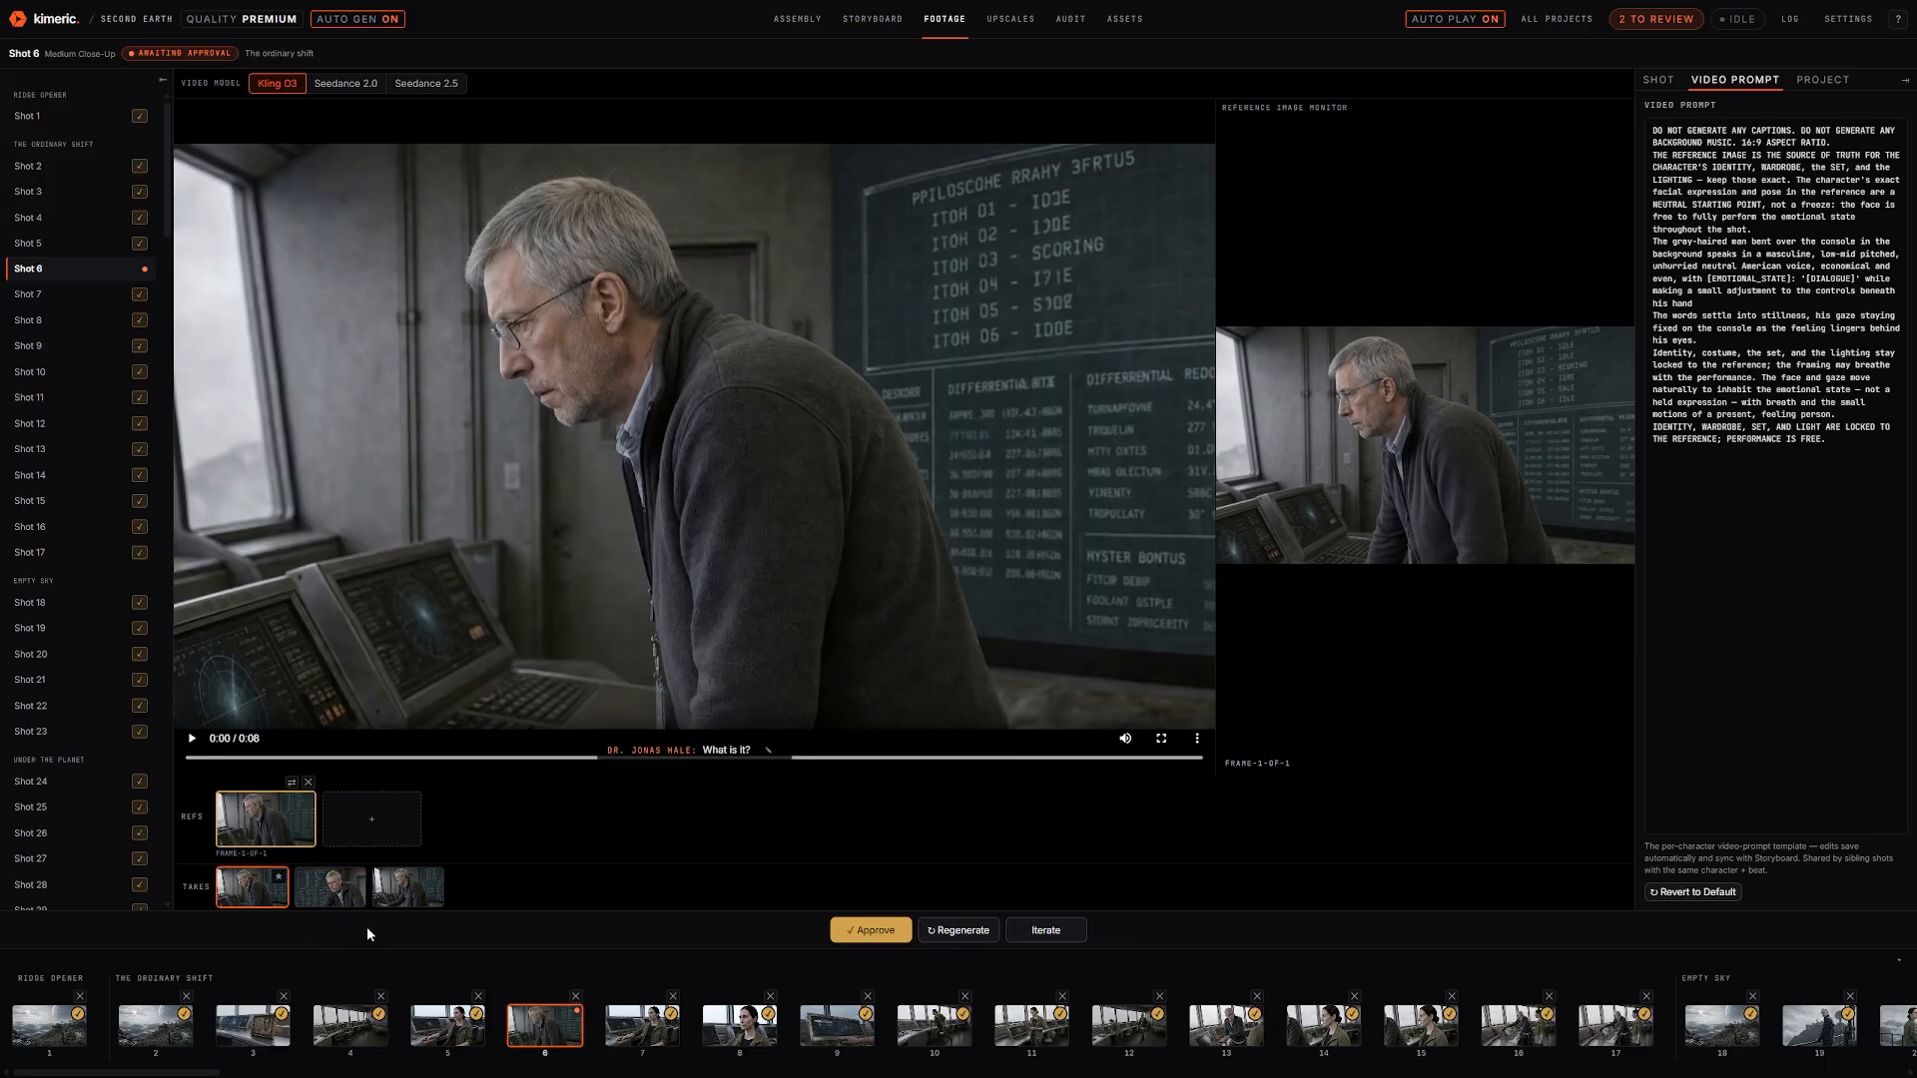
pyautogui.click(877, 930)
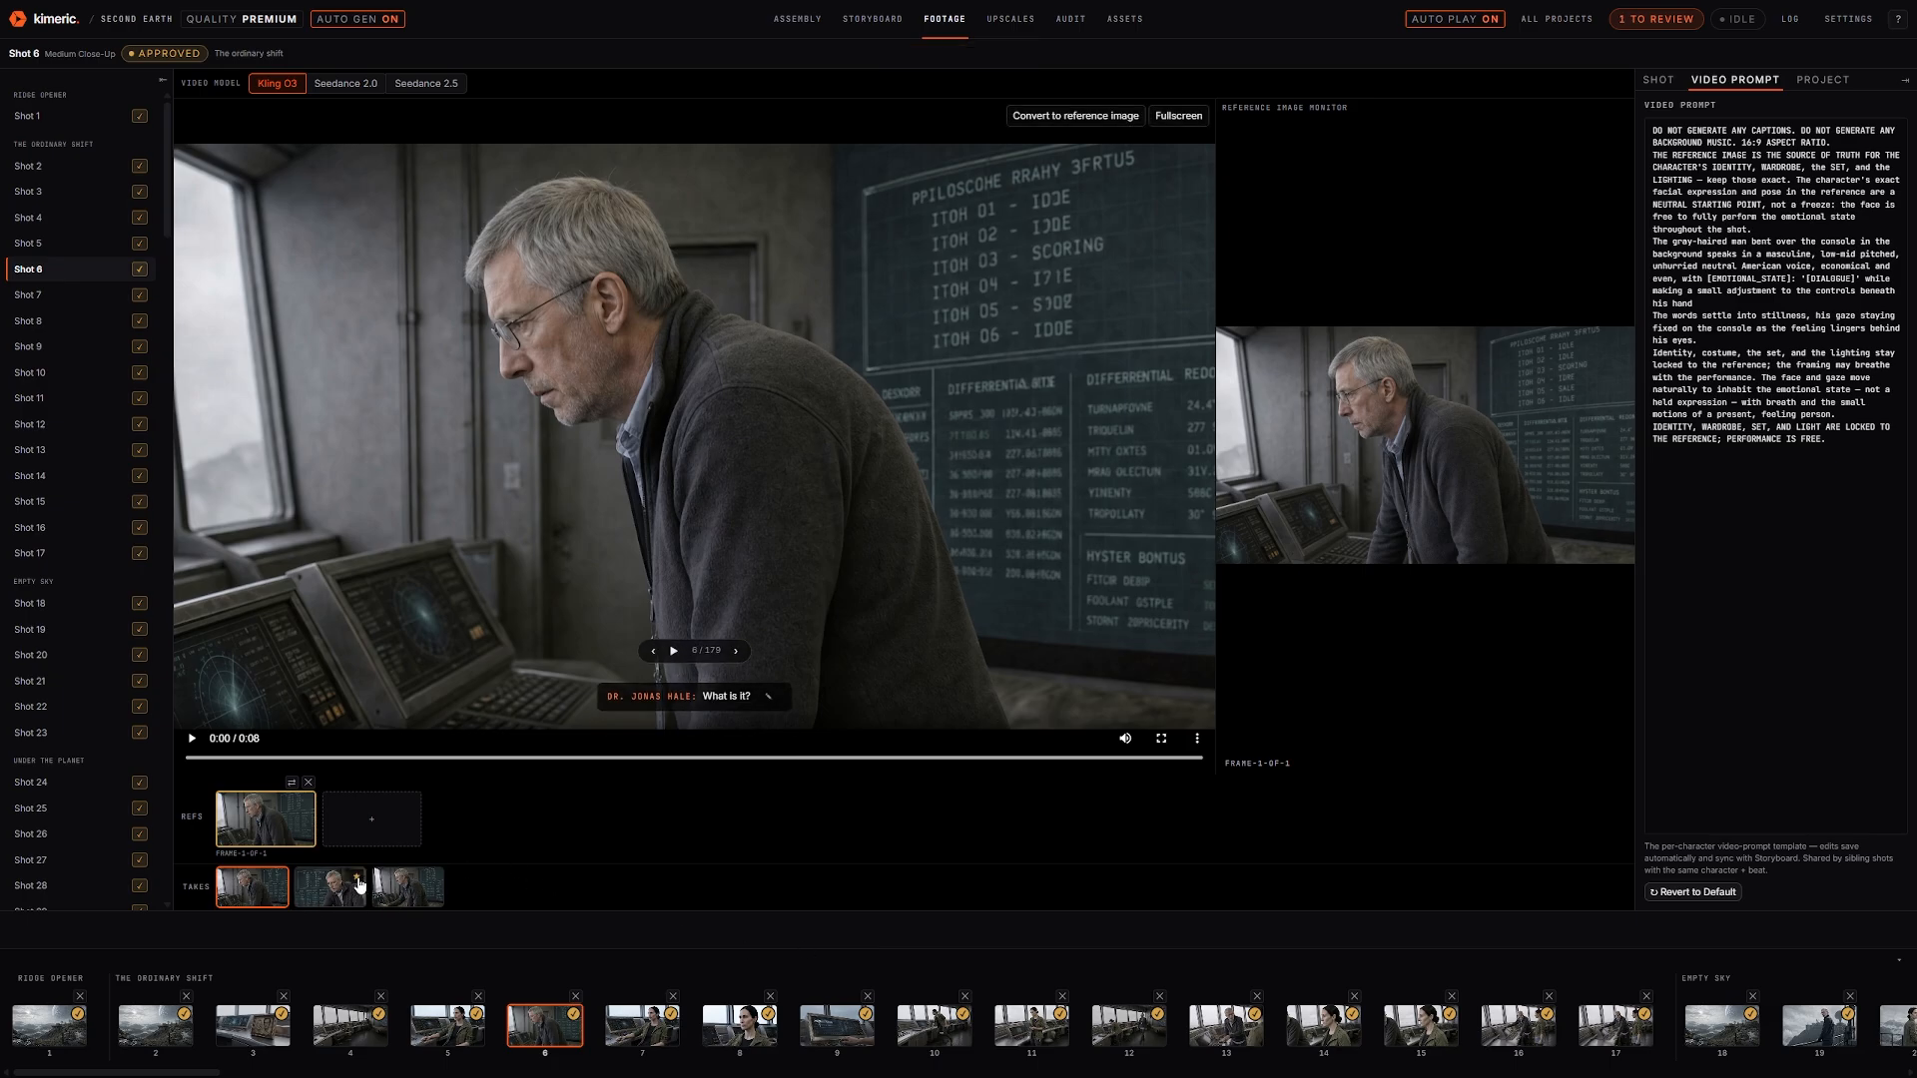
pyautogui.click(358, 883)
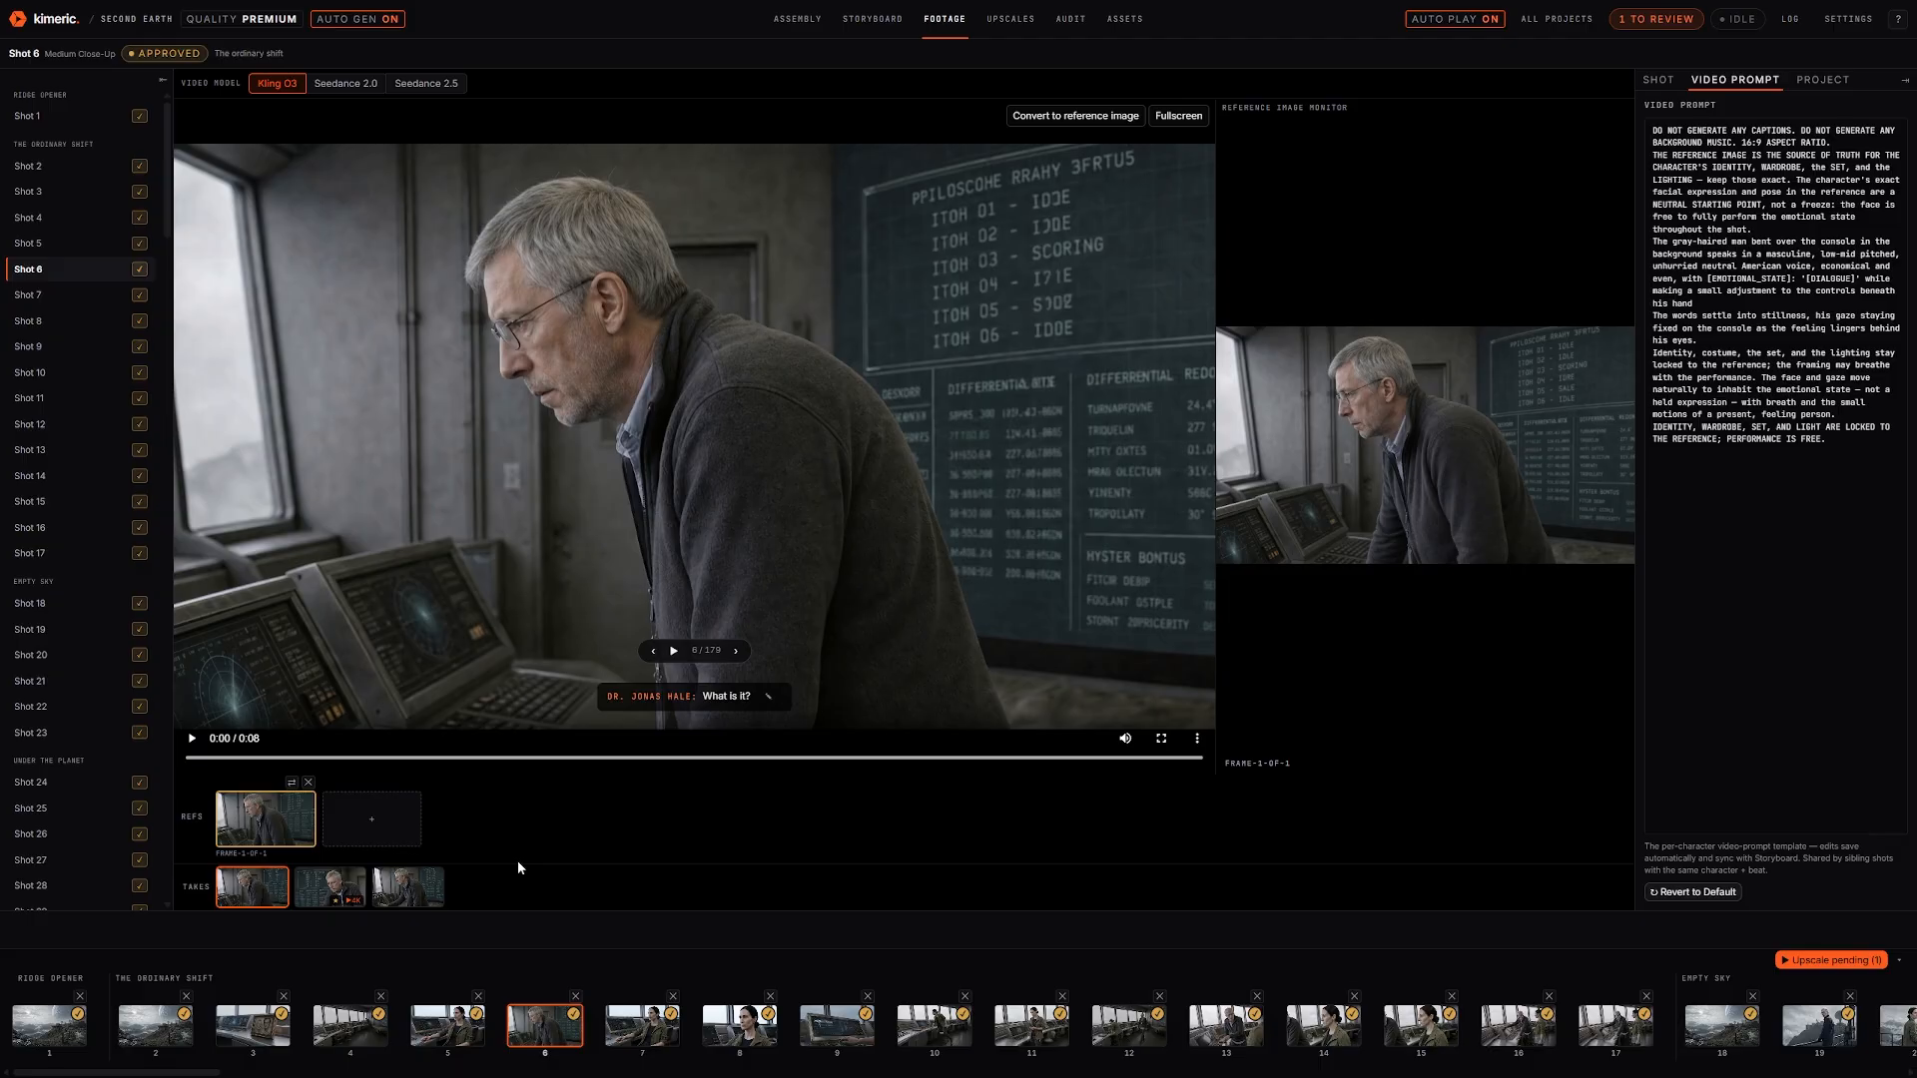
# Scroll the filmstrip to the end and open the Upscales stage on Shot 6's 4K clip
pyautogui.hscroll(5, 249, 1023)
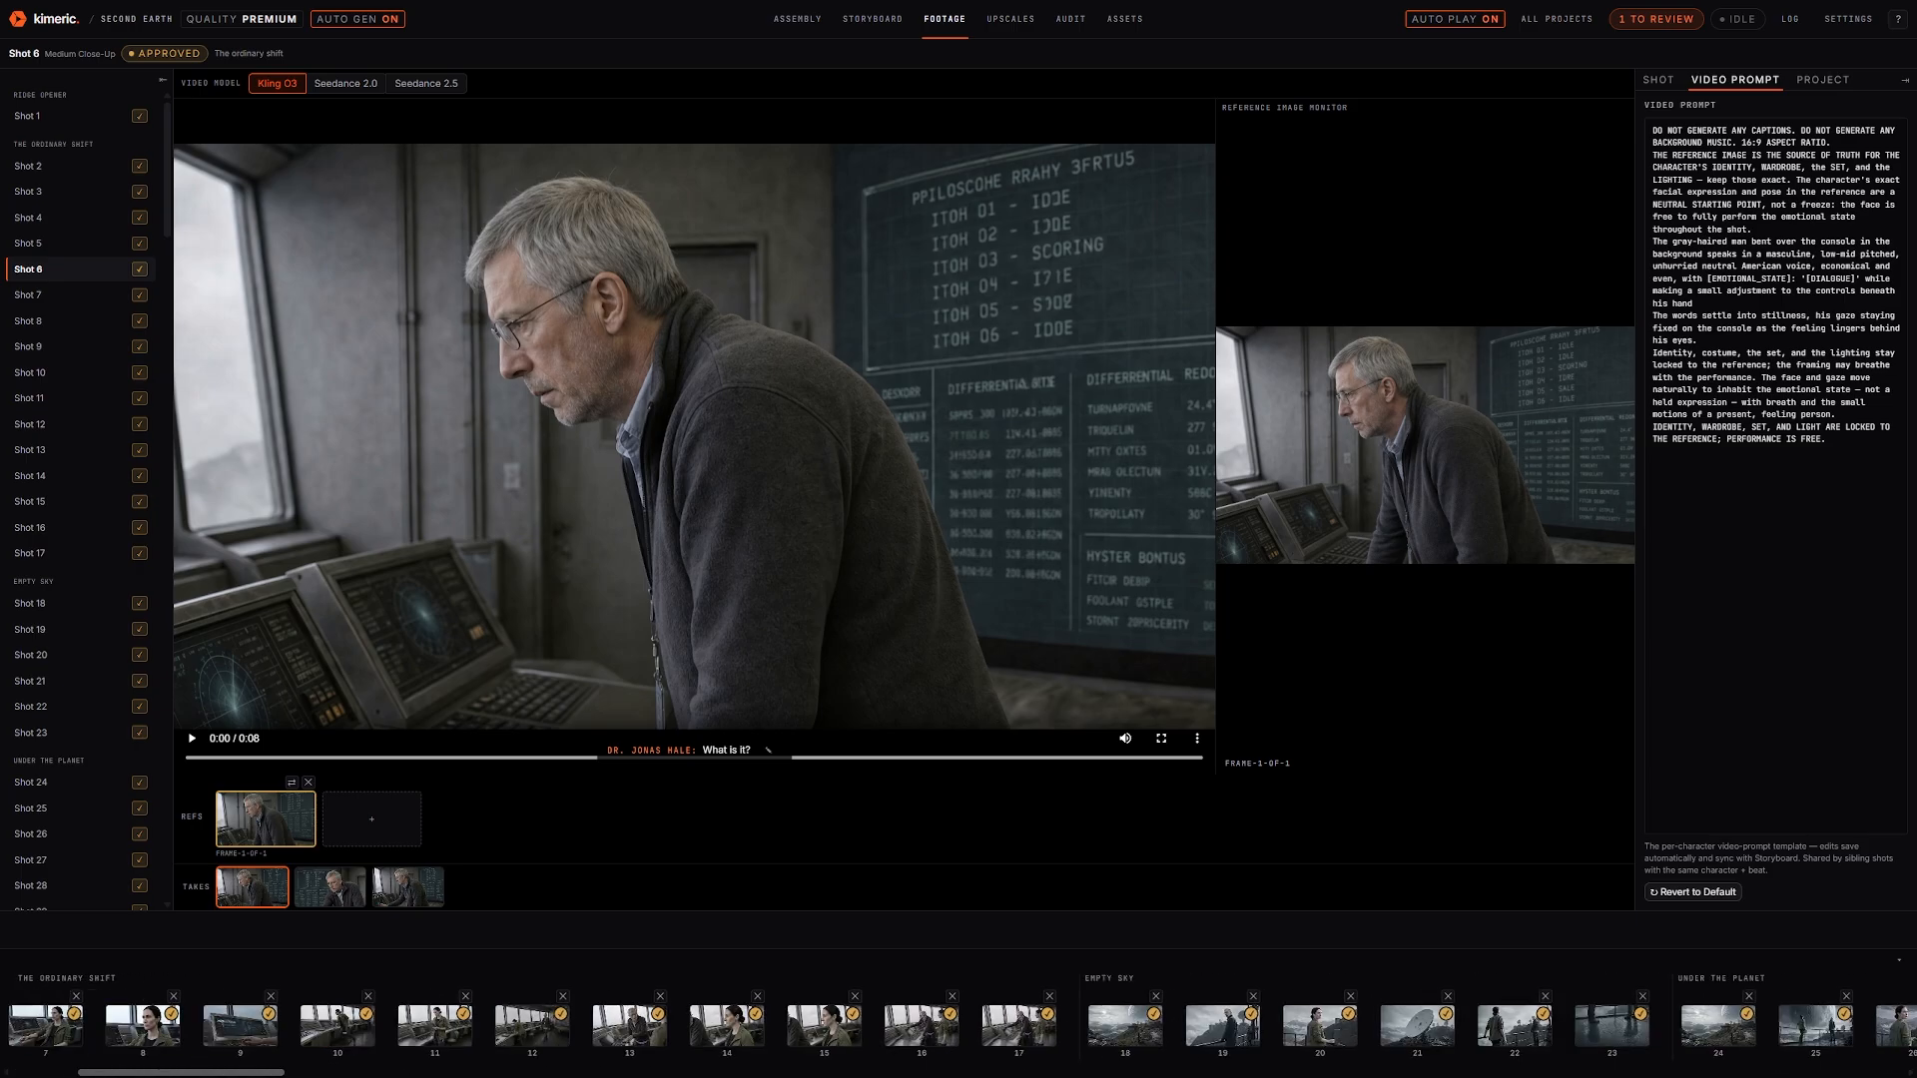
pyautogui.moveTo(181, 1073); pyautogui.dragTo(1801, 1073)
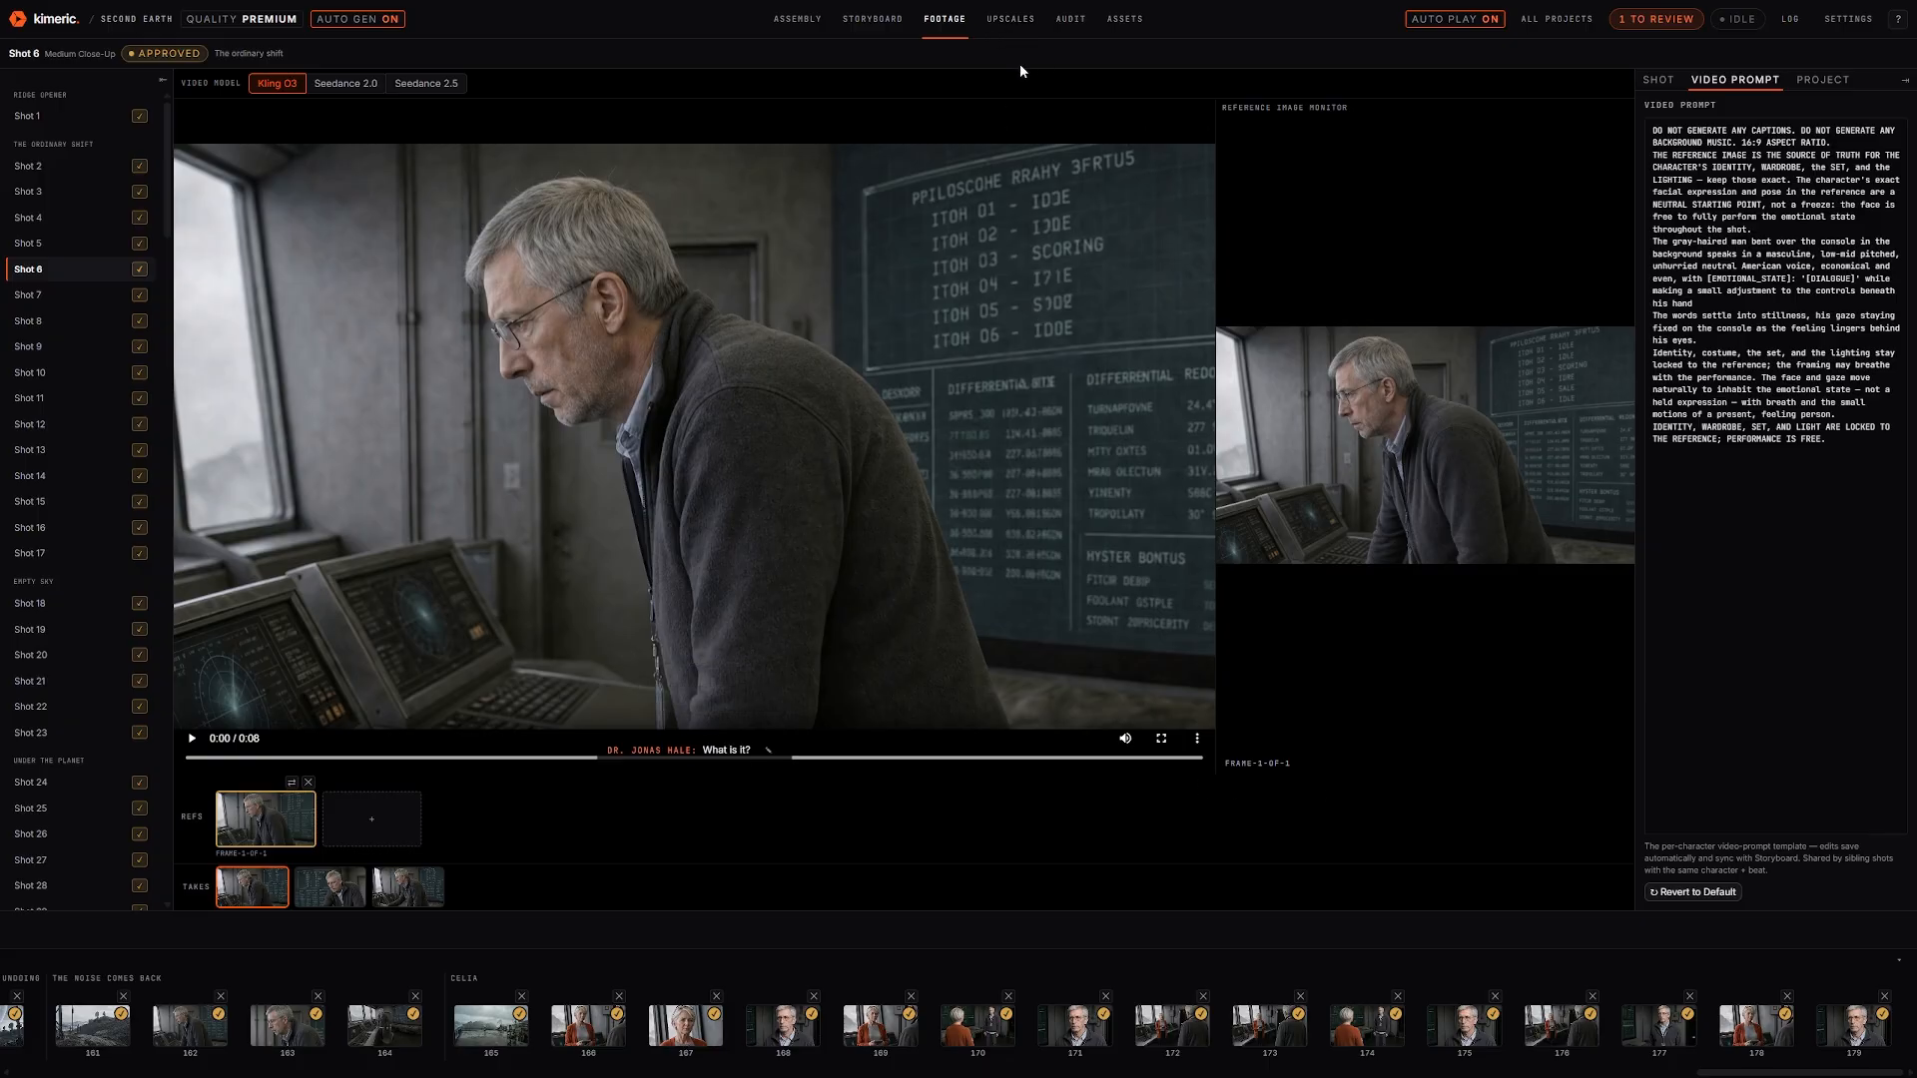
pyautogui.click(994, 18)
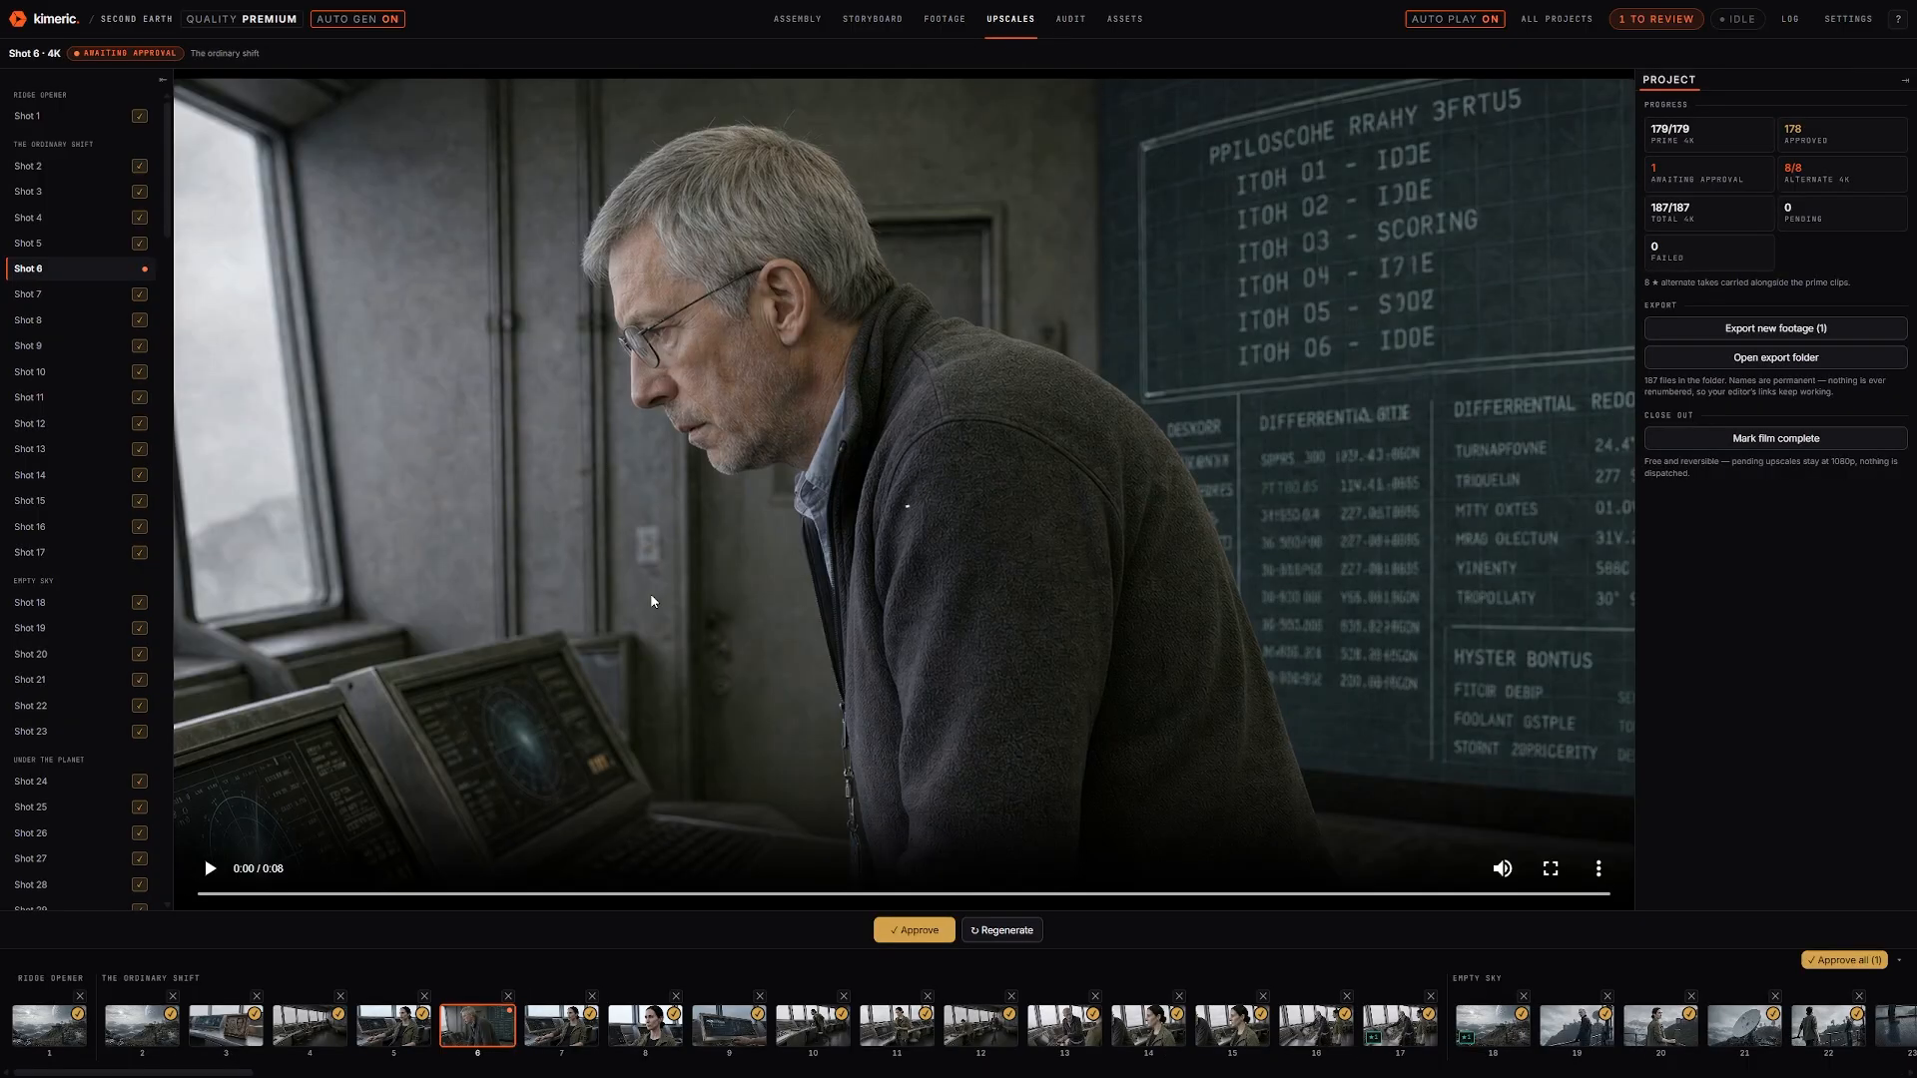
# Play Shot 1's 4K upscale and let auto play continue into Shot 2's approved clip
pyautogui.click(49, 1026)
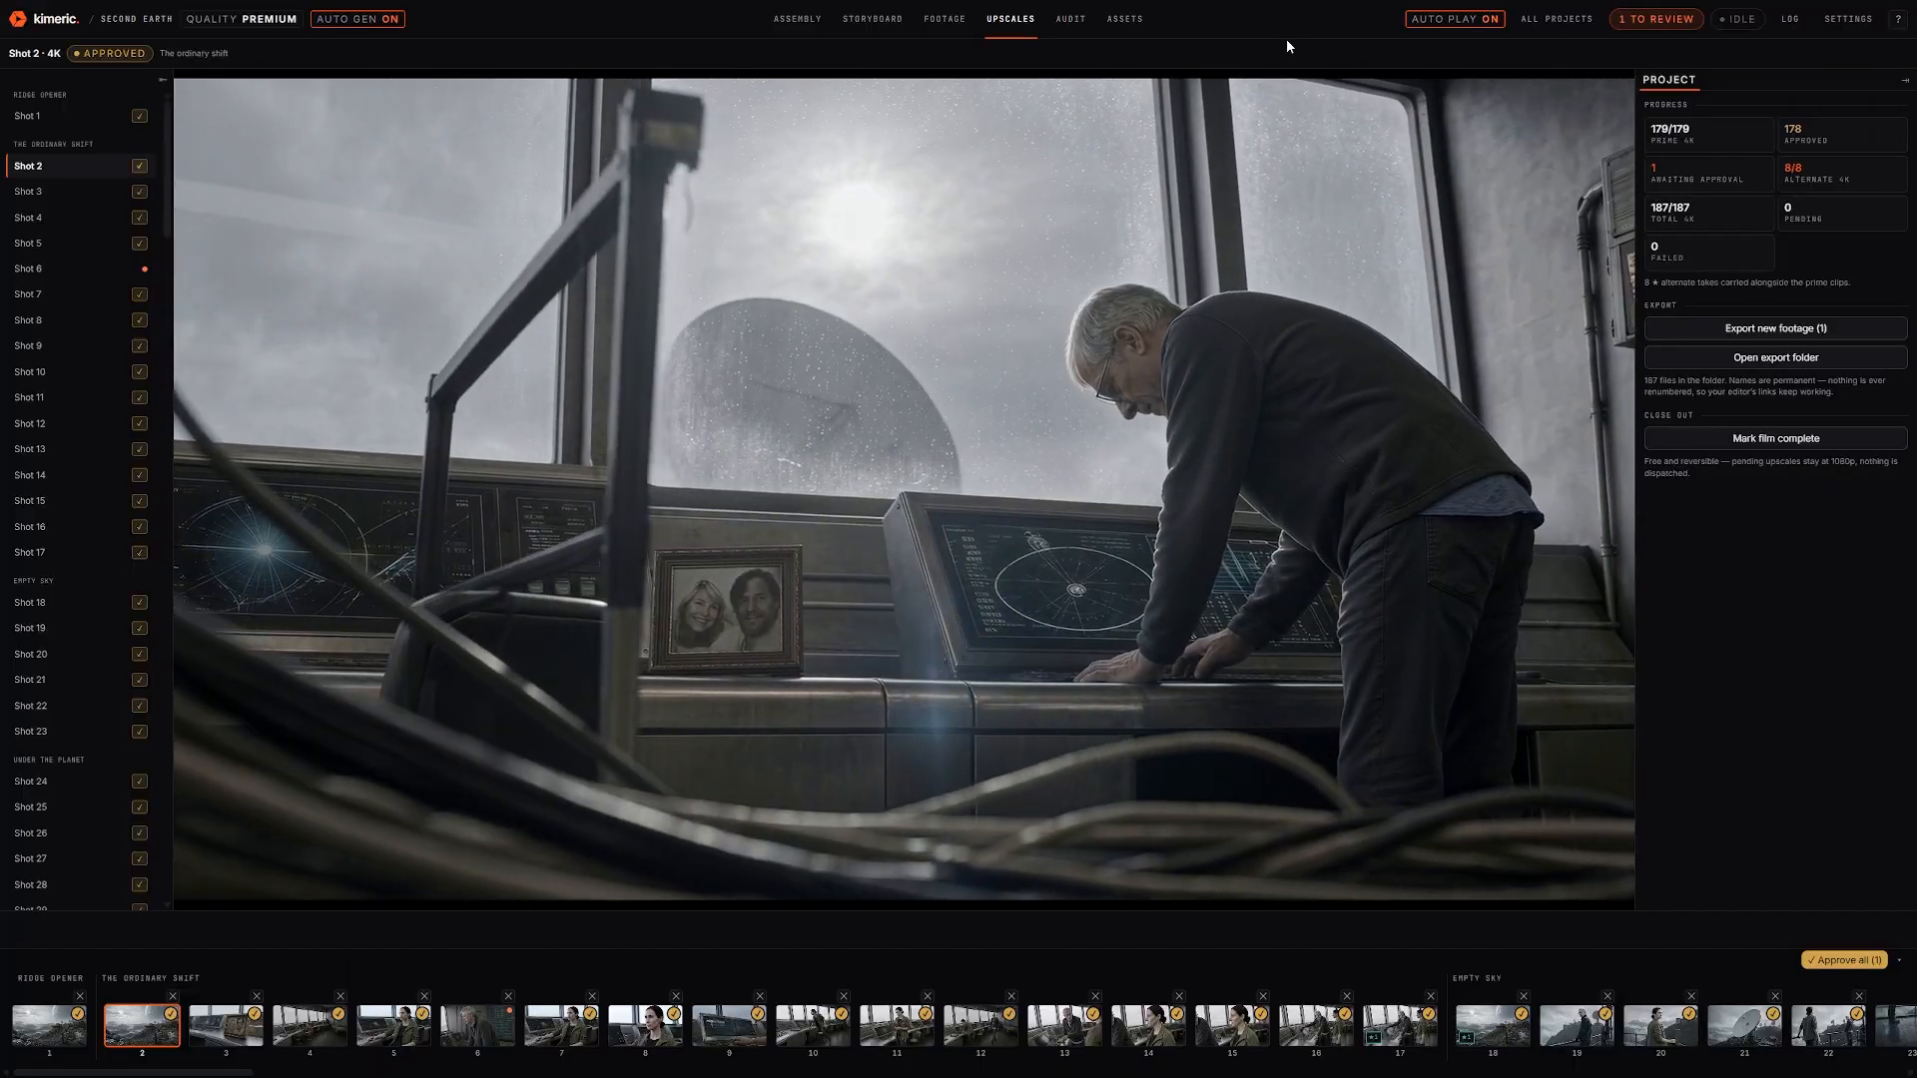
# Pause Shot 4's approved 4K upscale at 0:05 of its 0:09 clip
pyautogui.moveTo(888, 591)
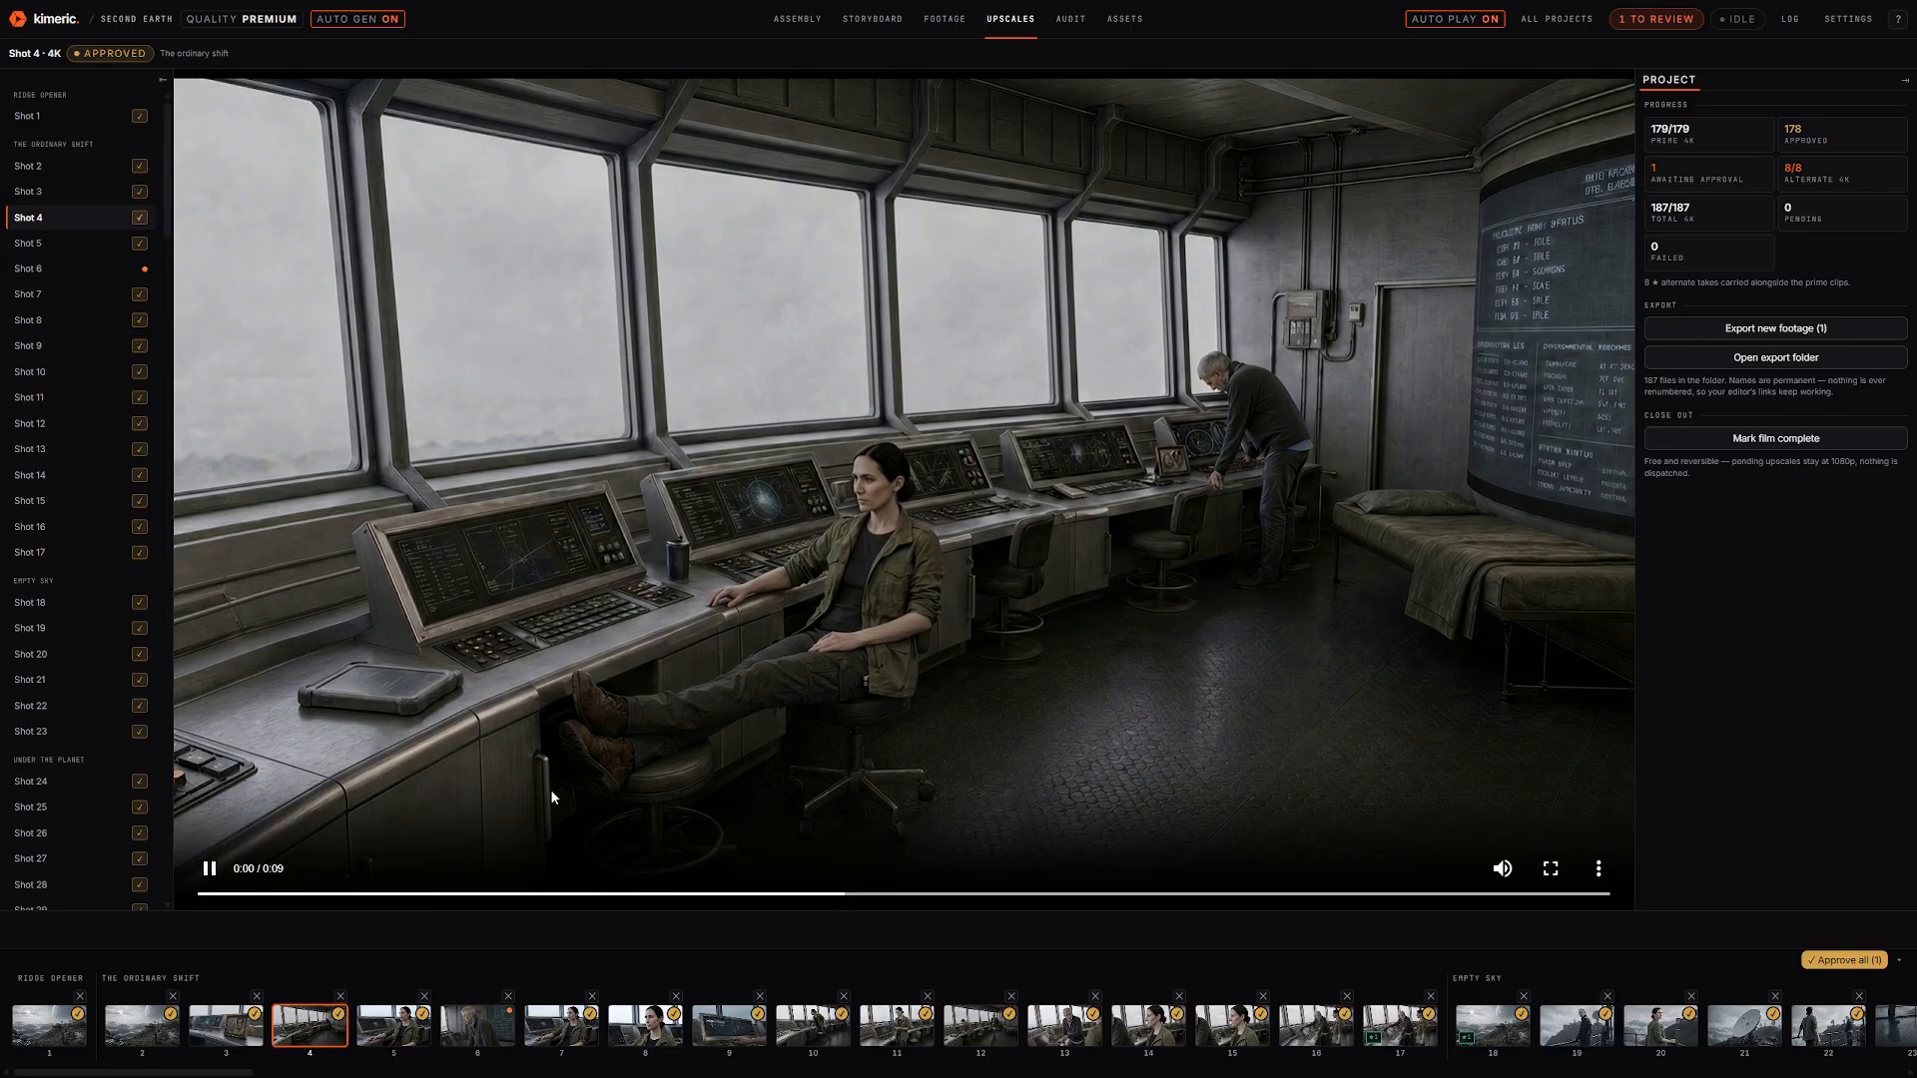
pyautogui.click(796, 567)
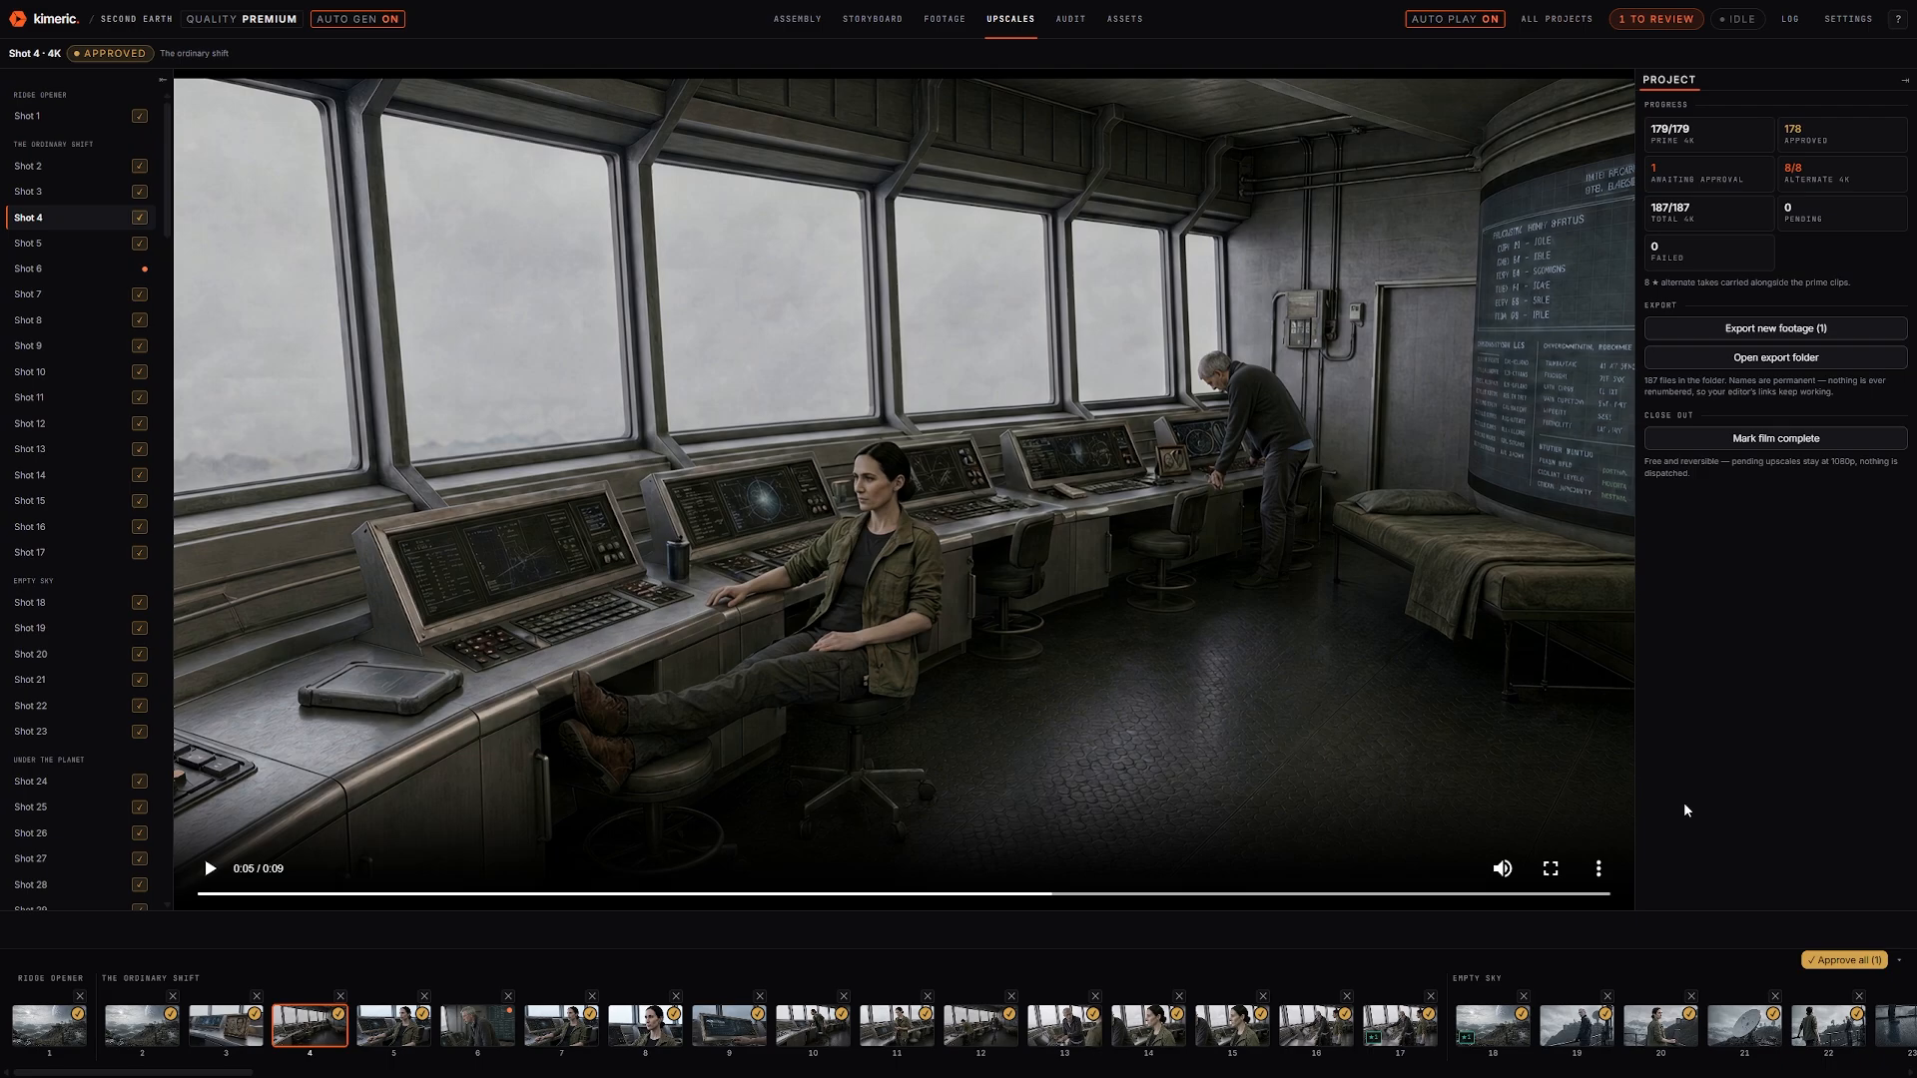